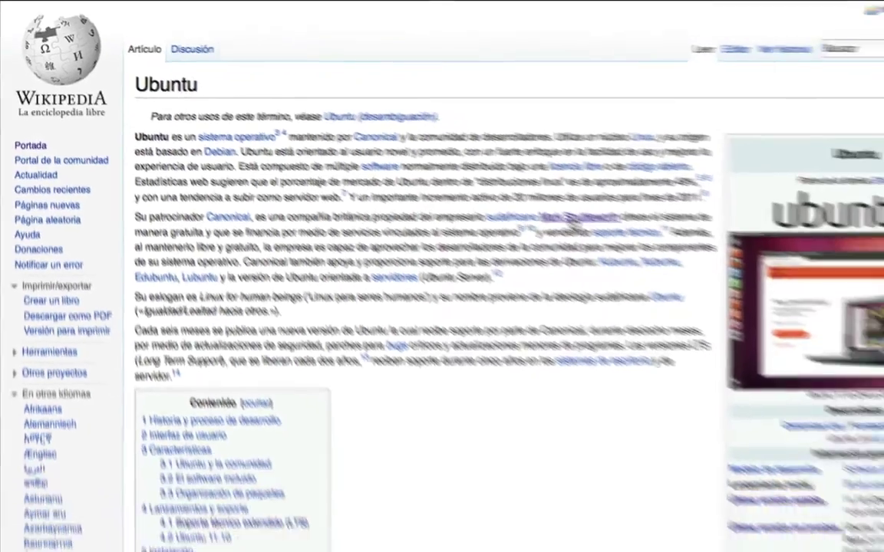
- Open the Mark Shuttleworth article from the Ubuntu article and read its Biografía, Trabajo and Implicación en Linux y el Software Libre sections
left_click(702, 269)
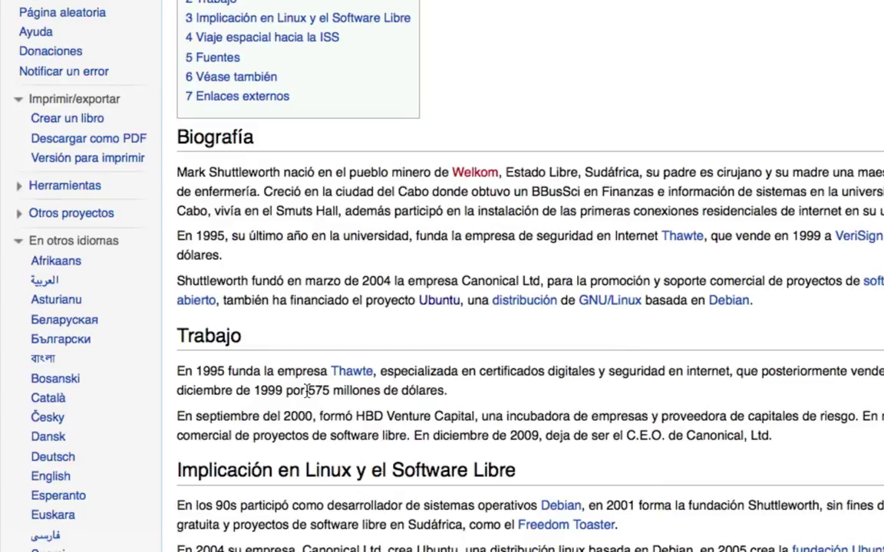
left_click_drag(307, 391, 329, 392)
left_click(483, 394)
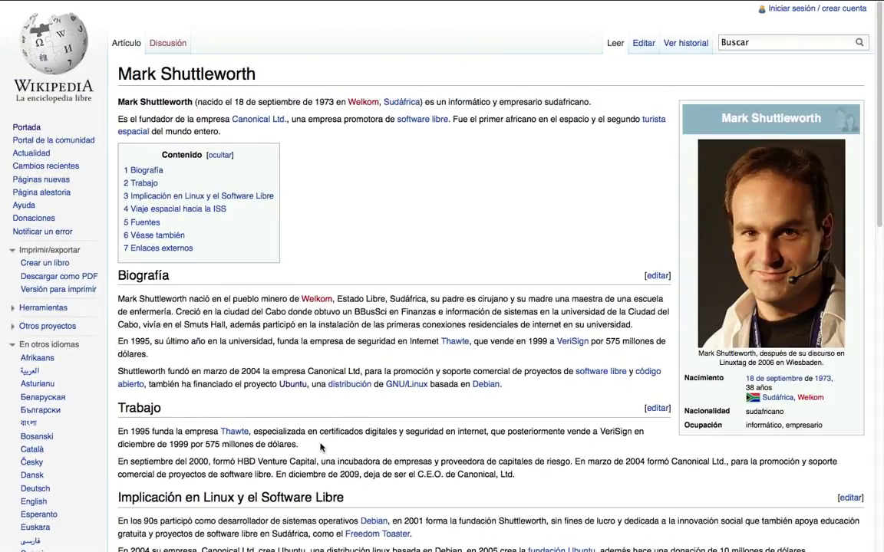
scroll(201, 457, "down", 1)
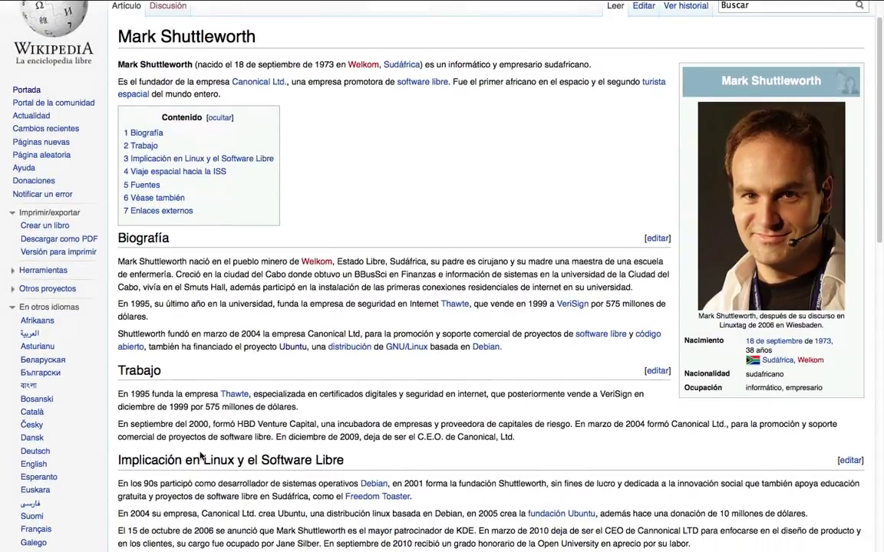
scroll(201, 457, "down", 1)
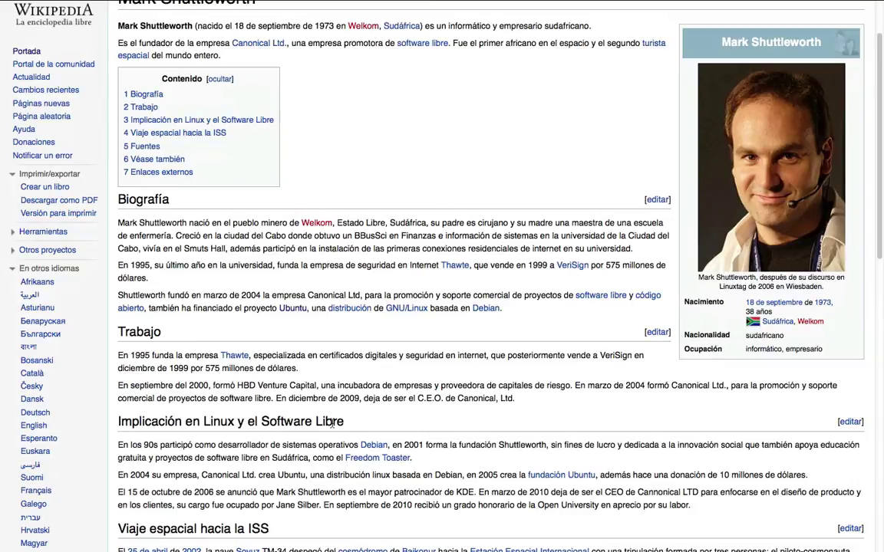
- Return to the Ubuntu article and highlight the term LTS in the introduction's paragraph on release support, clearing the selection again
key("super+Left")
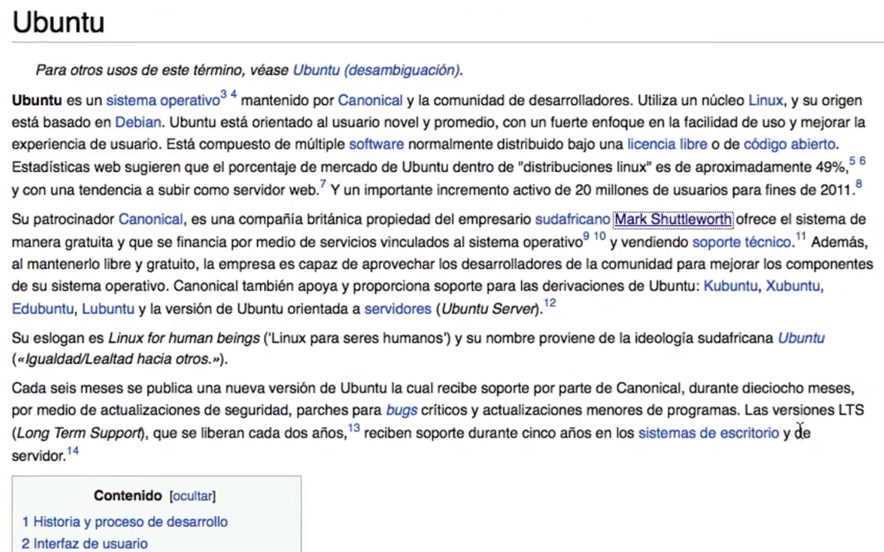
double_click(850, 411)
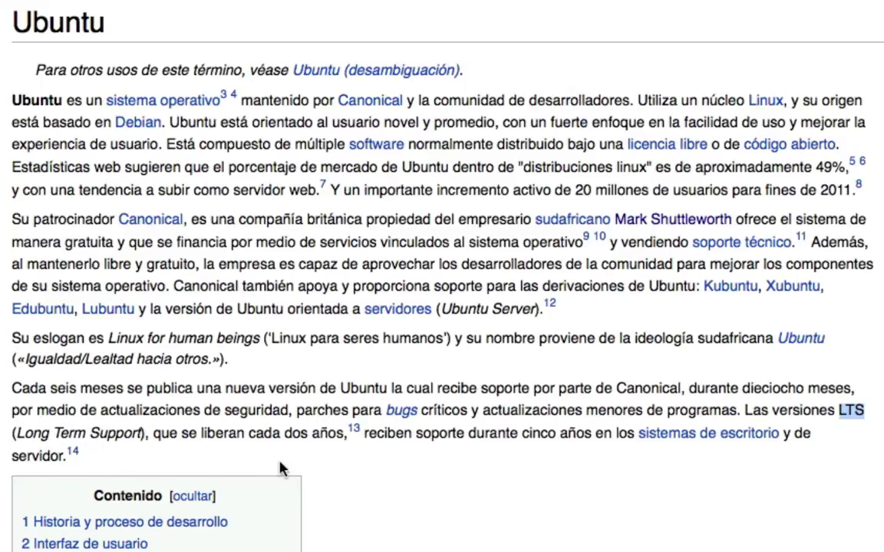
left_click(322, 480)
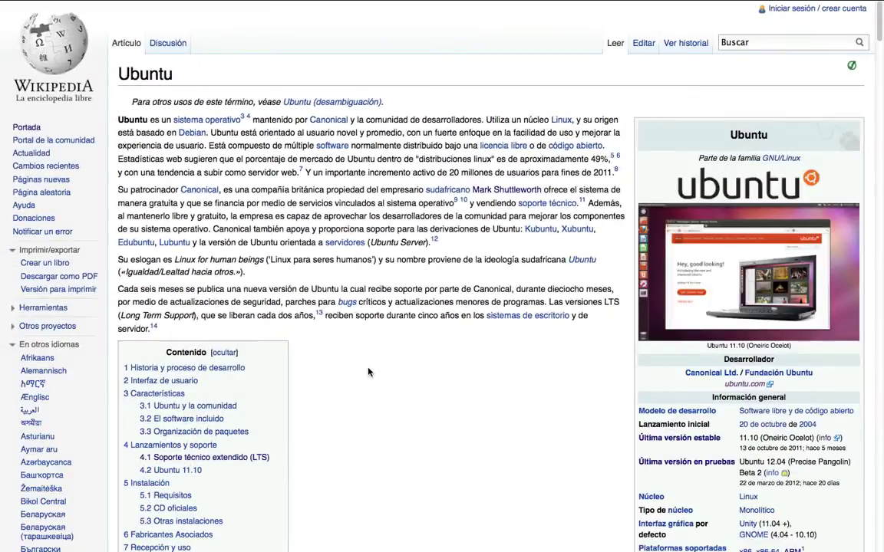
- Read through the Ubuntu article's history, interface and features sections down to the release table with code names, dates and support colours
scroll(368, 372, "down", 2)
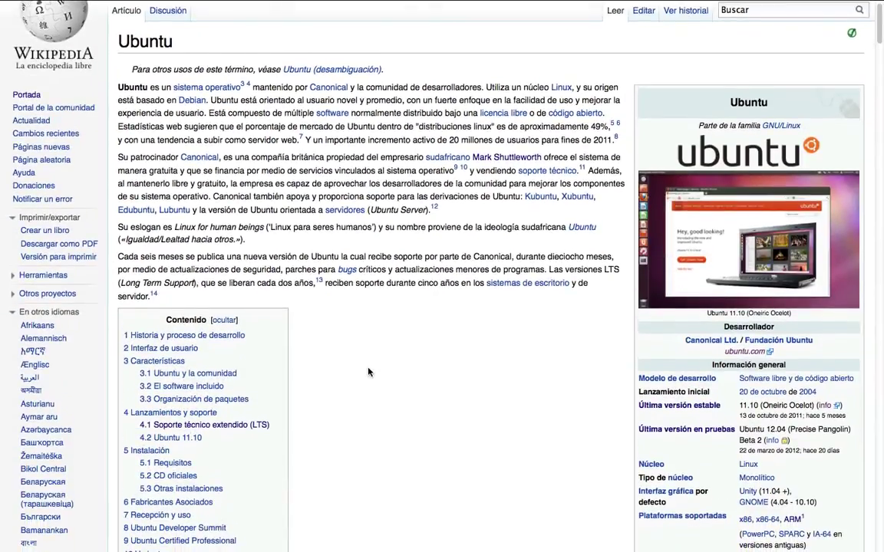
scroll(367, 372, "down", 4)
scroll(367, 372, "down", 10)
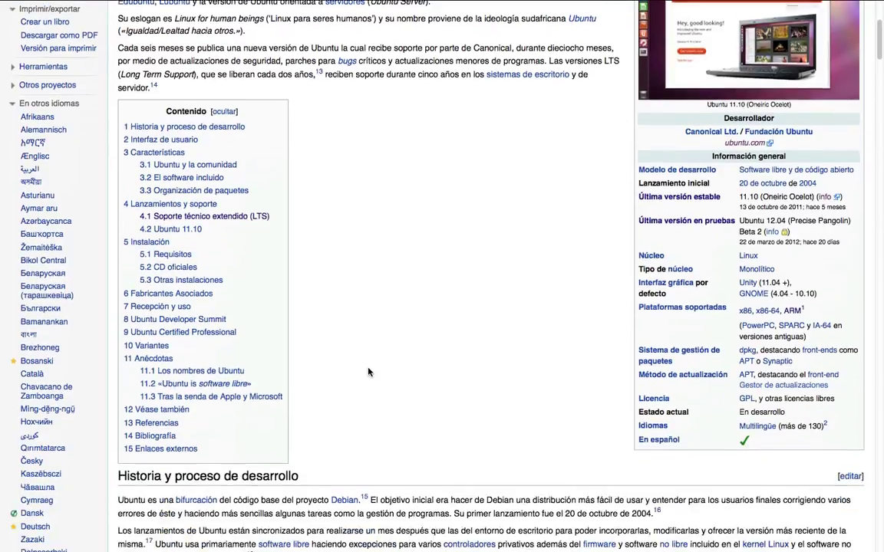
scroll(419, 349, "down", 3)
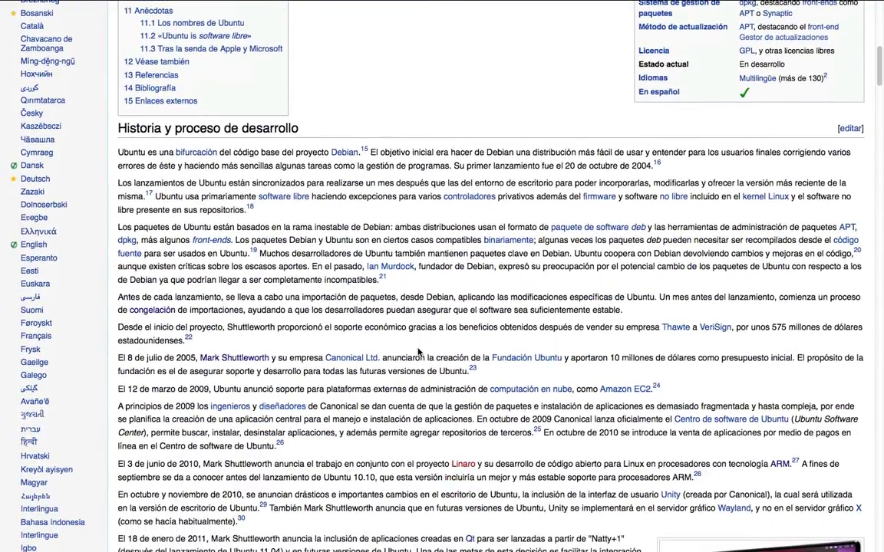
scroll(418, 349, "down", 7)
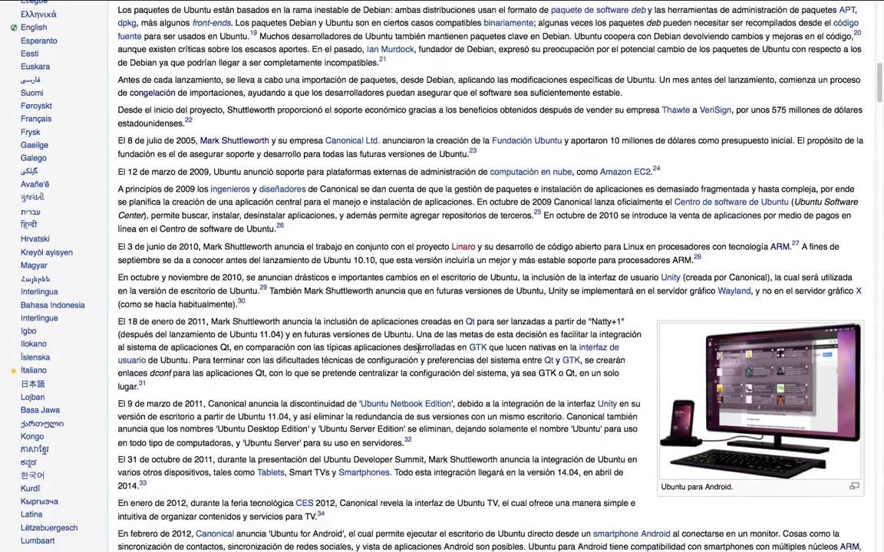
scroll(419, 349, "down", 1)
scroll(418, 349, "down", 2)
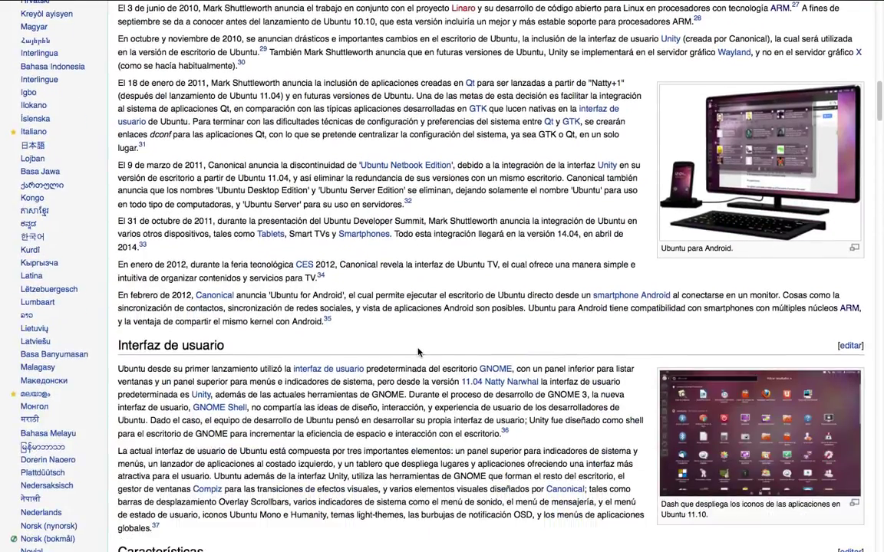
scroll(418, 349, "down", 2)
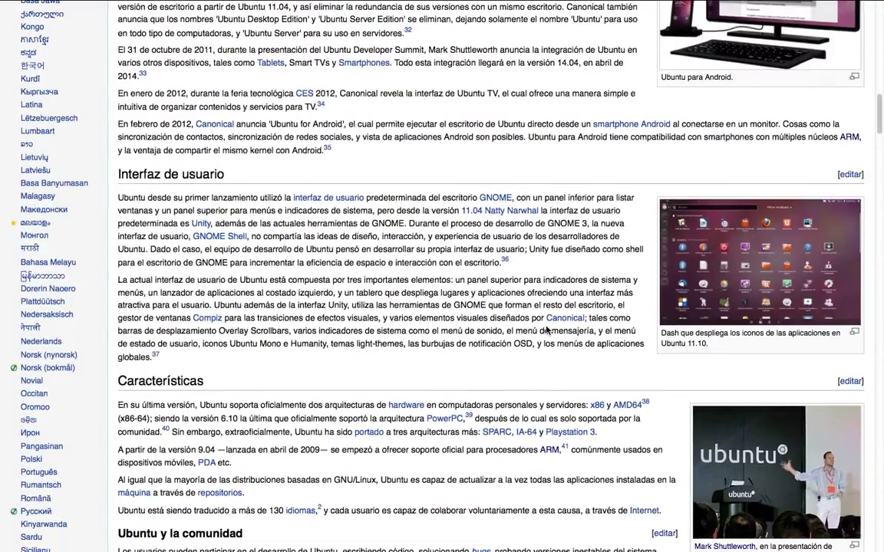
scroll(547, 330, "down", 1)
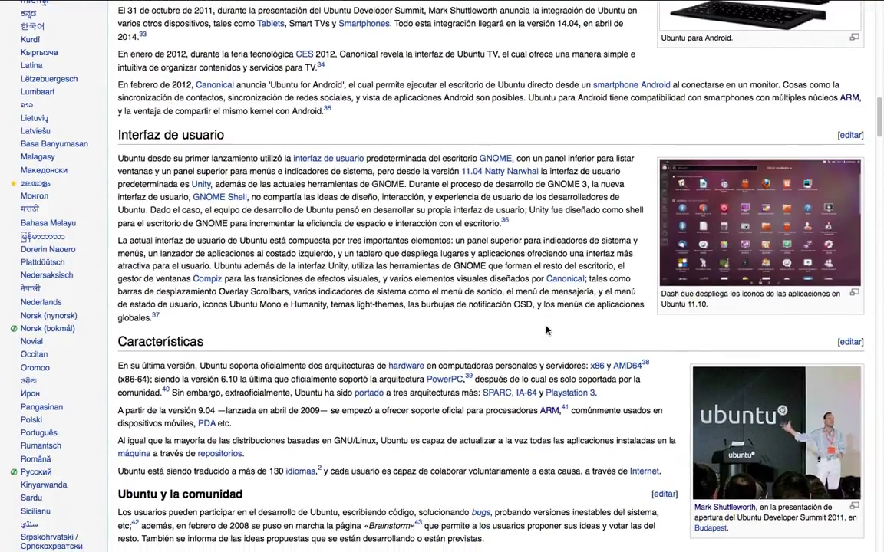
scroll(546, 330, "down", 2)
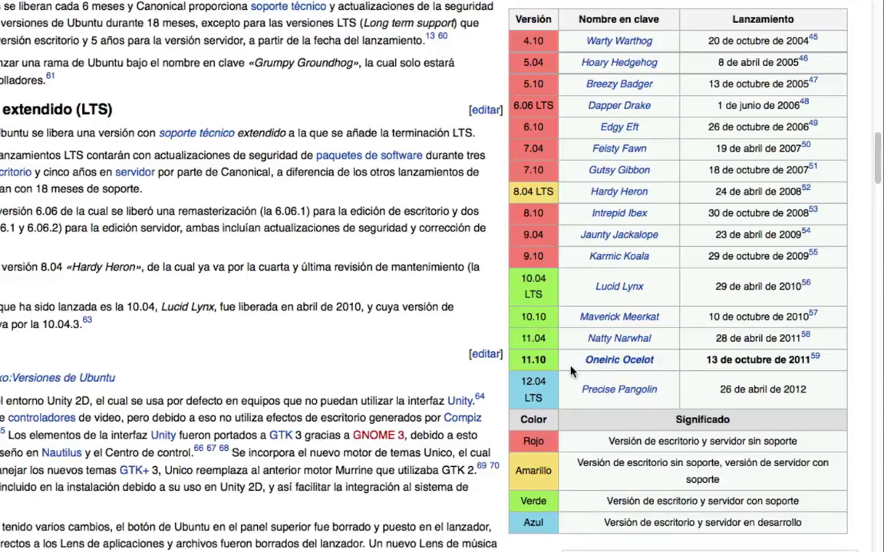
scroll(570, 371, "down", 3)
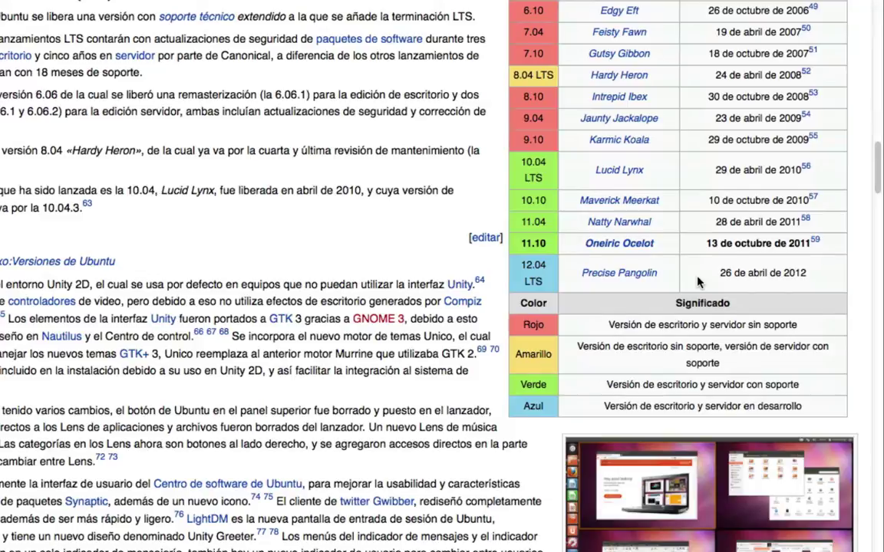
- Examine the article's sections on Ubuntu 11.10, installation requirements, official CDs, other installations and associated manufacturers
scroll(507, 280, "down", 2)
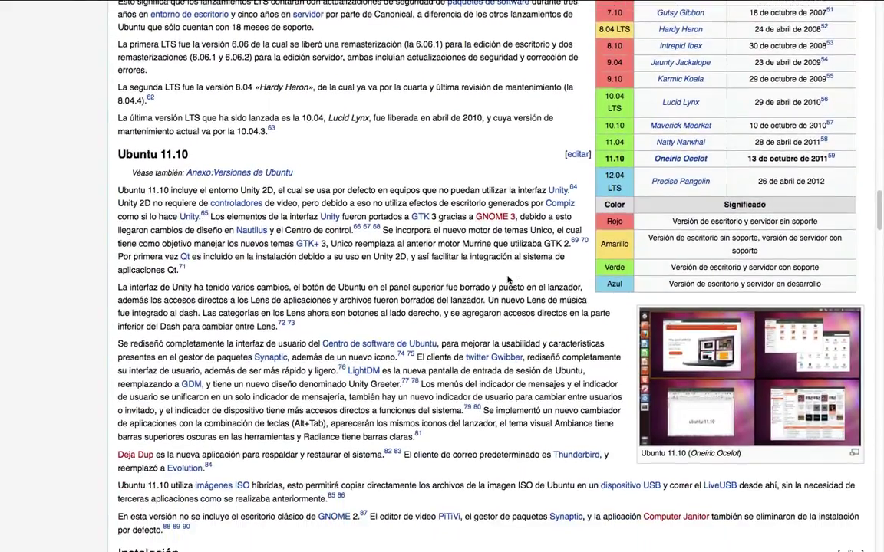
scroll(507, 277, "down", 2)
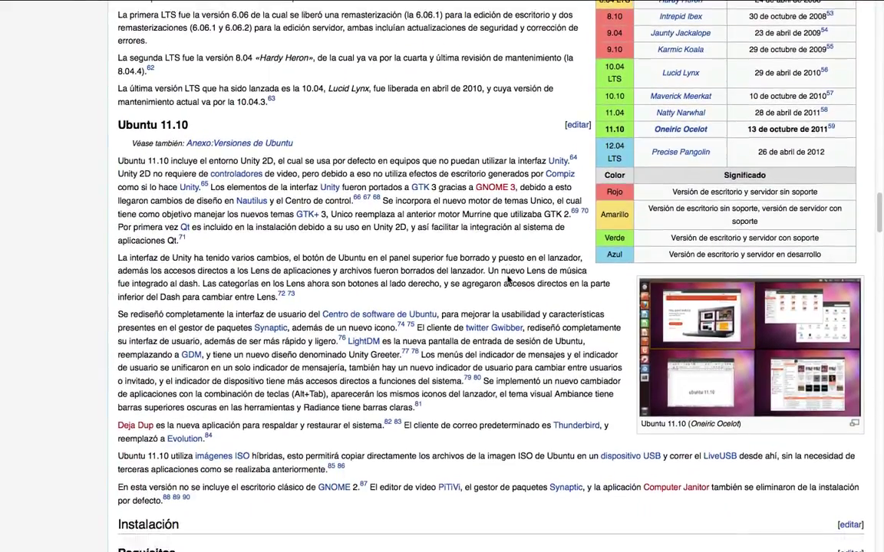
scroll(507, 280, "down", 6)
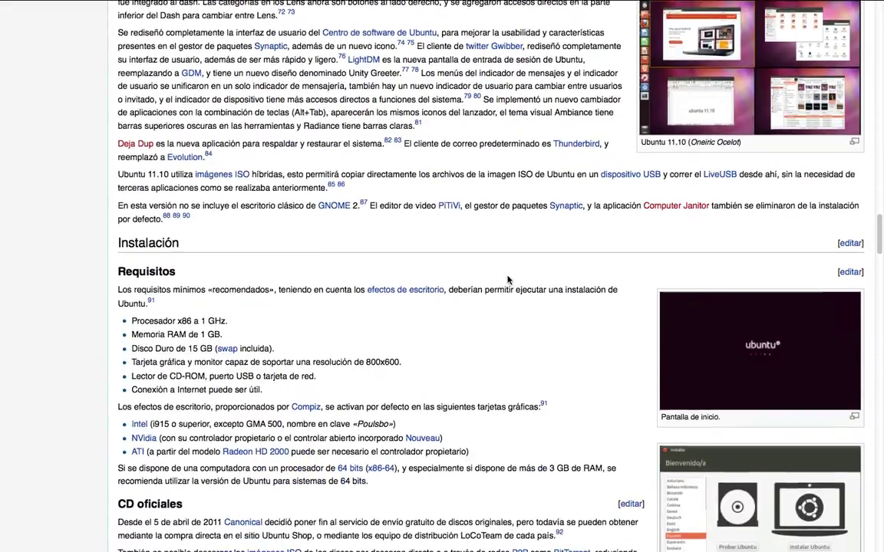
scroll(507, 280, "down", 4)
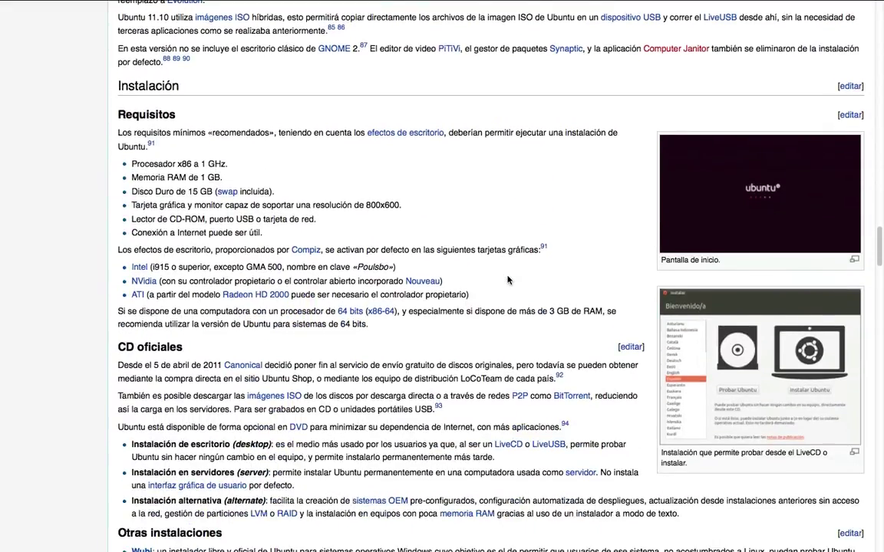
scroll(507, 280, "down", 1)
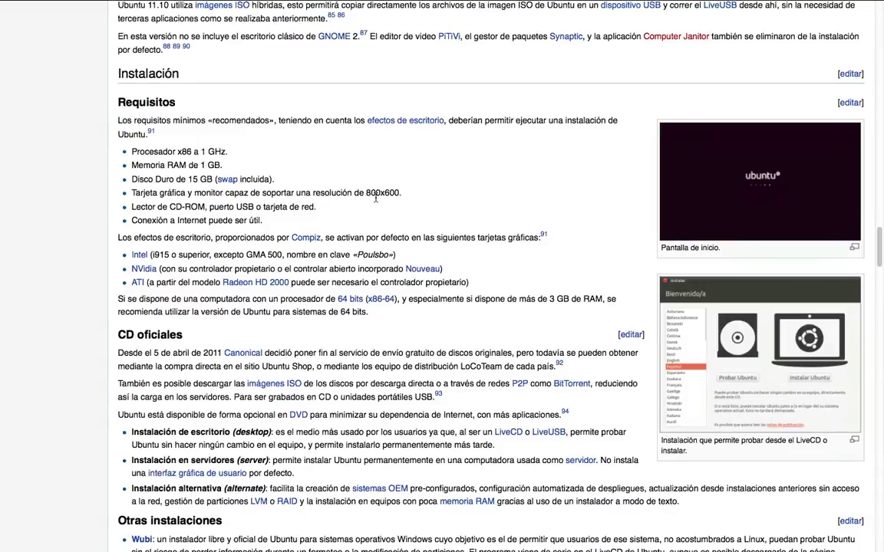
scroll(375, 198, "down", 6)
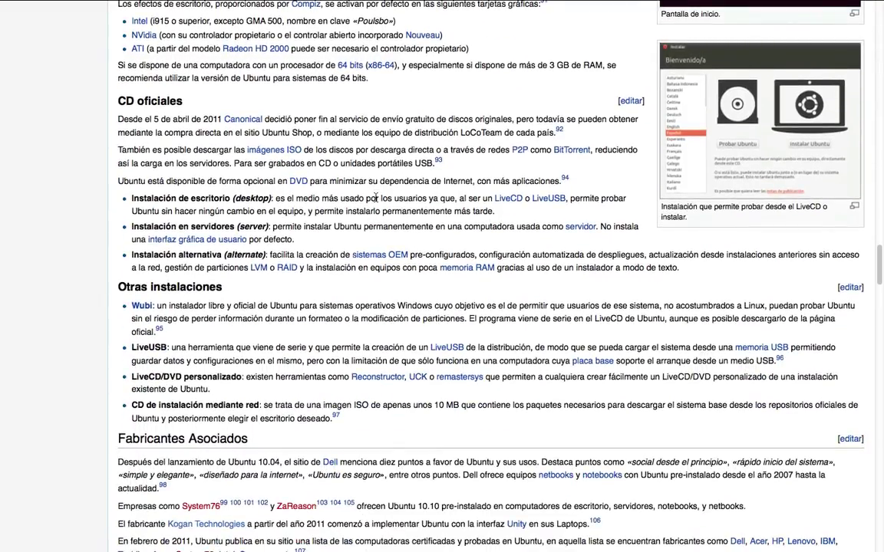
scroll(375, 198, "up", 2)
scroll(376, 201, "down", 1)
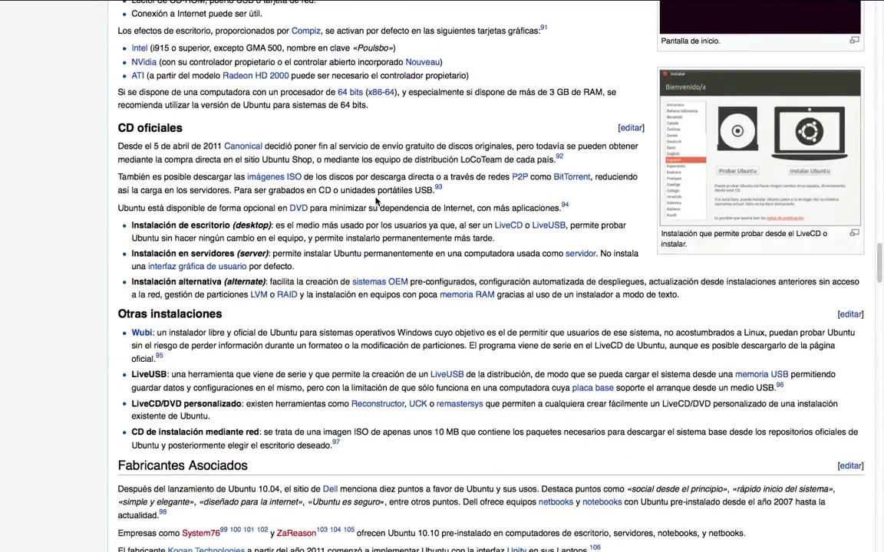
scroll(375, 200, "down", 7)
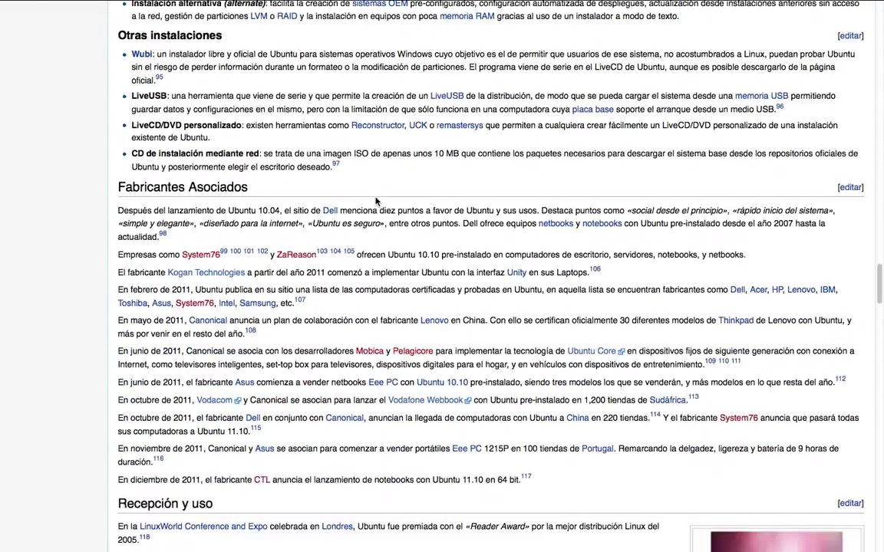
scroll(375, 200, "down", 7)
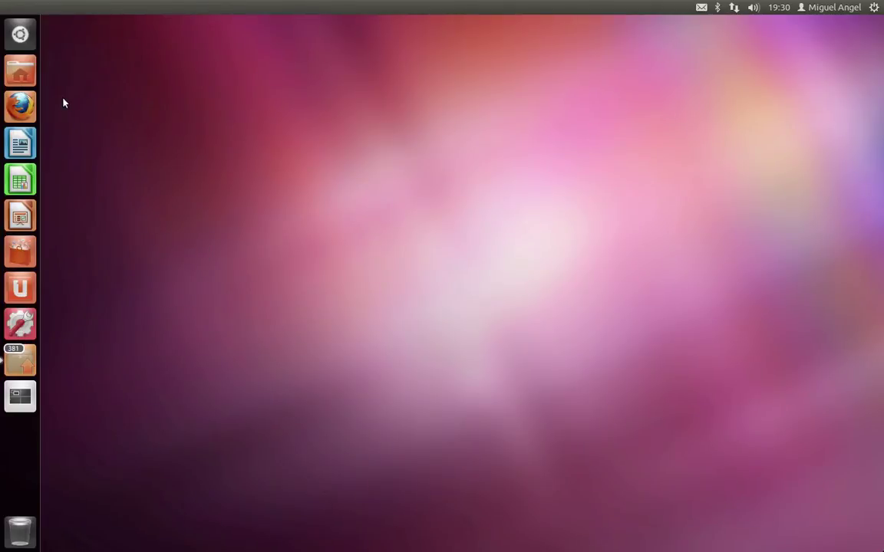
- On the Ubuntu desktop, open the home folder and LibreOffice Writer from the launcher and close both windows
left_click(22, 79)
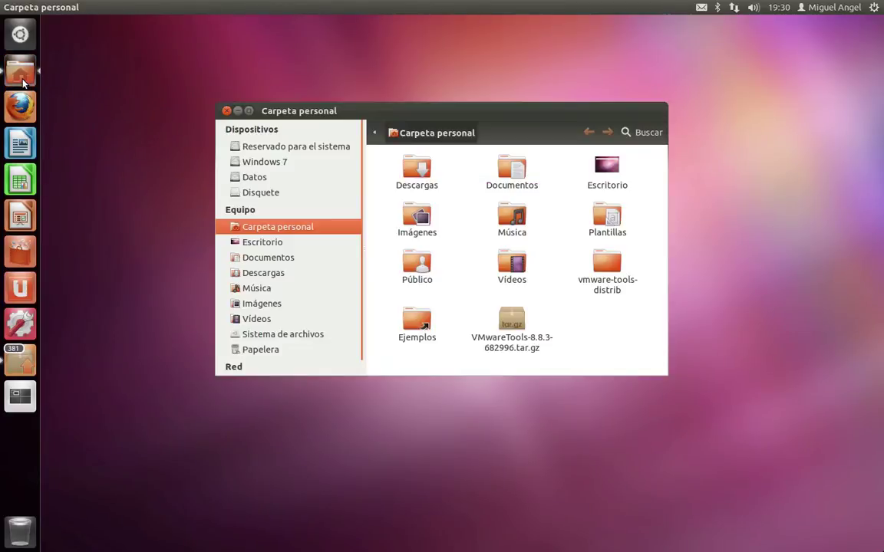
left_click(27, 142)
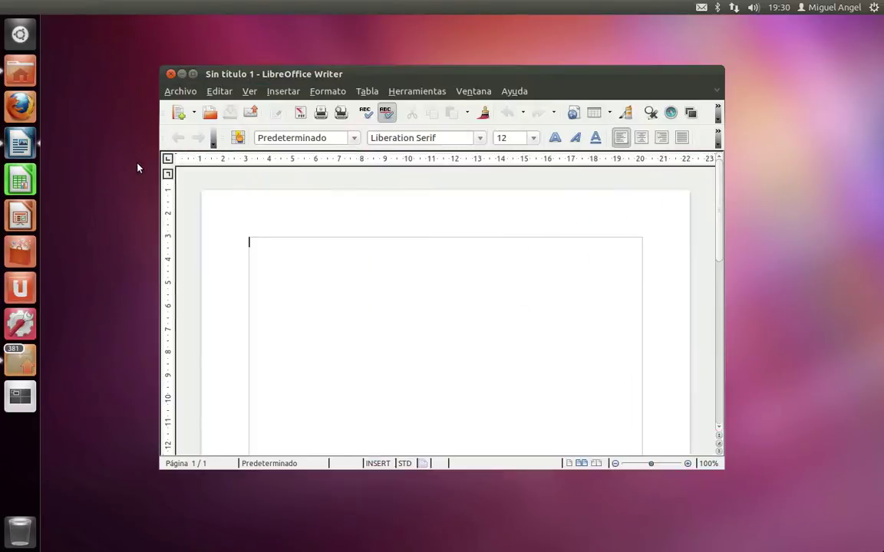
left_click(170, 74)
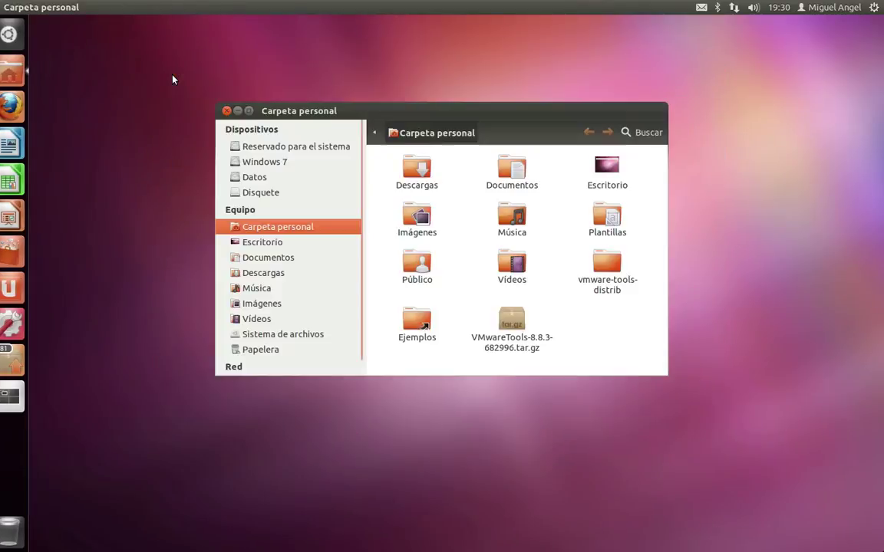
left_click(226, 111)
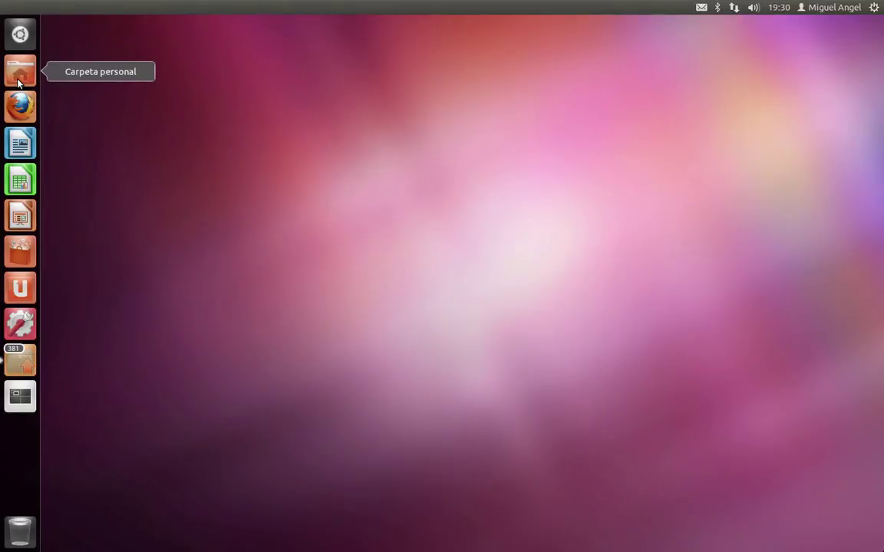
- Show the launcher options for LibreOffice Writer and dismiss them without choosing any
right_click(23, 146)
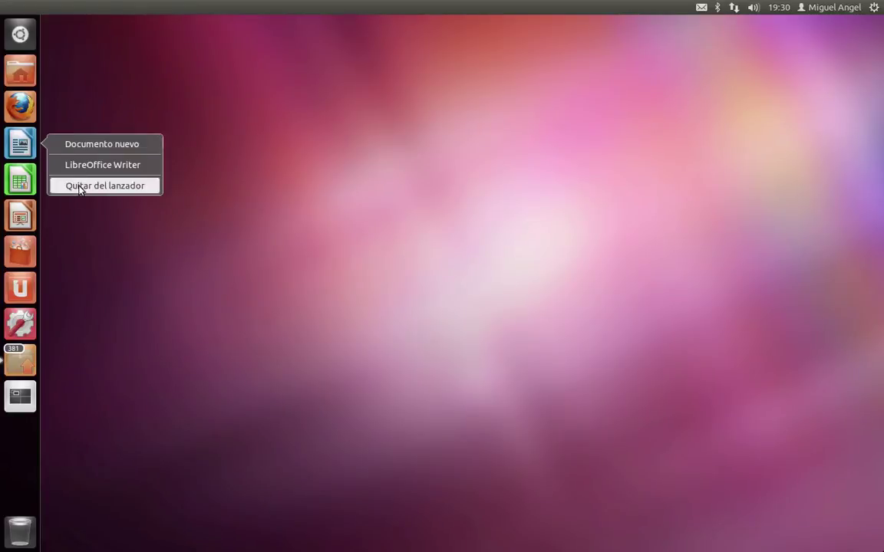
left_click(90, 208)
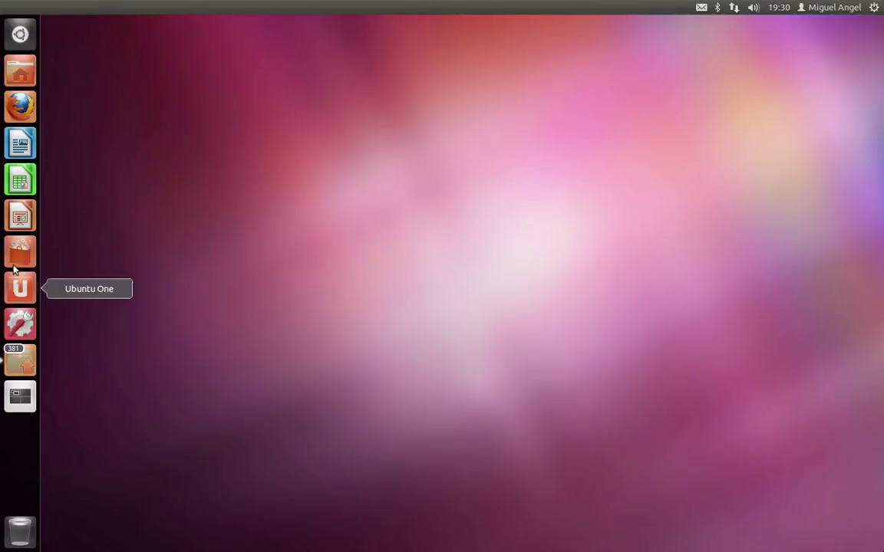
- Reorder the launcher by moving Firefox to the end of the application icons and back up directly below the Dash, and open Firefox
left_click(23, 113)
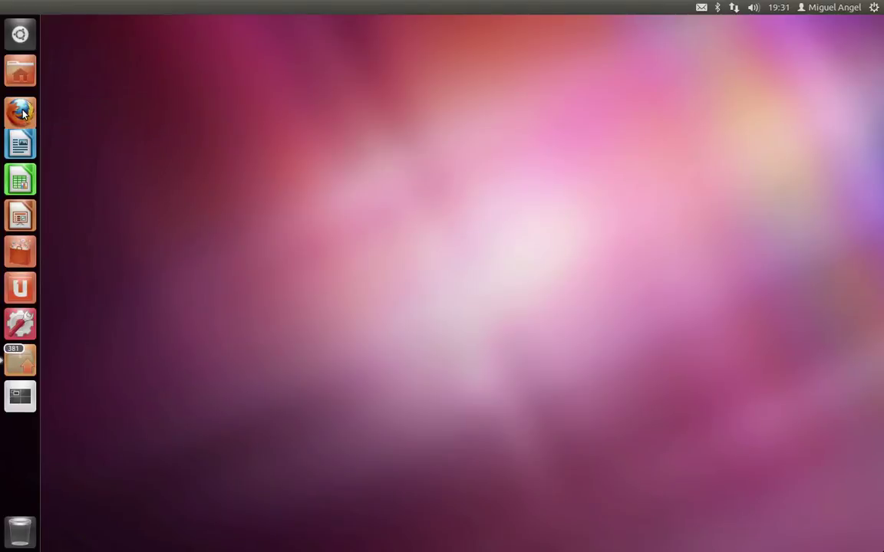
left_click_drag(23, 107, 35, 436)
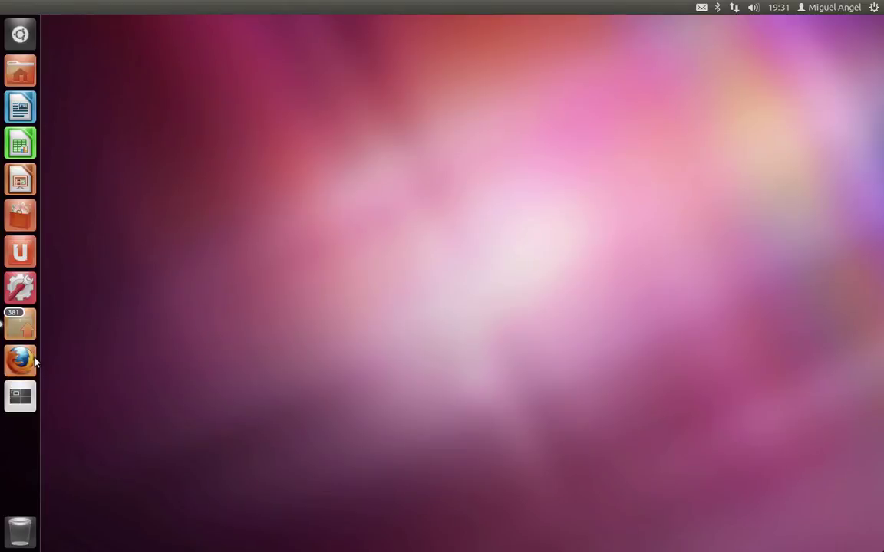
left_click_drag(34, 360, 14, 17)
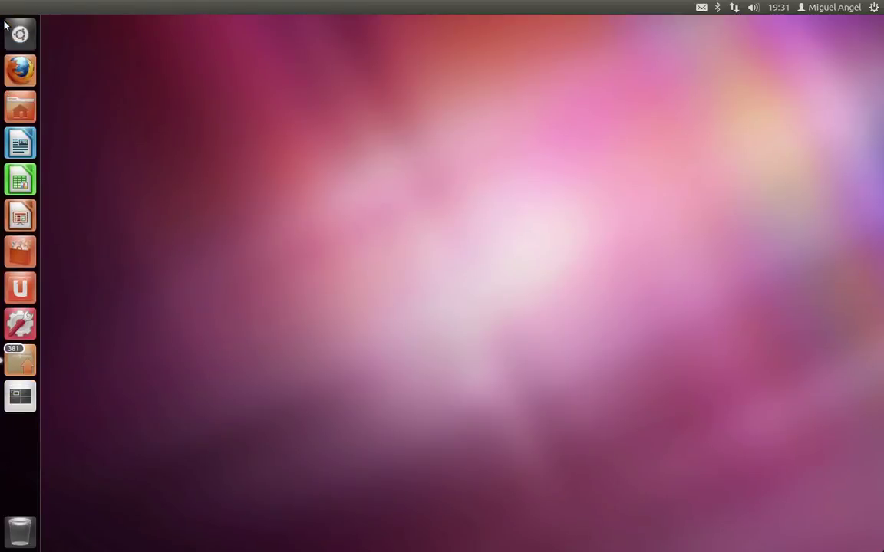
left_click(18, 70)
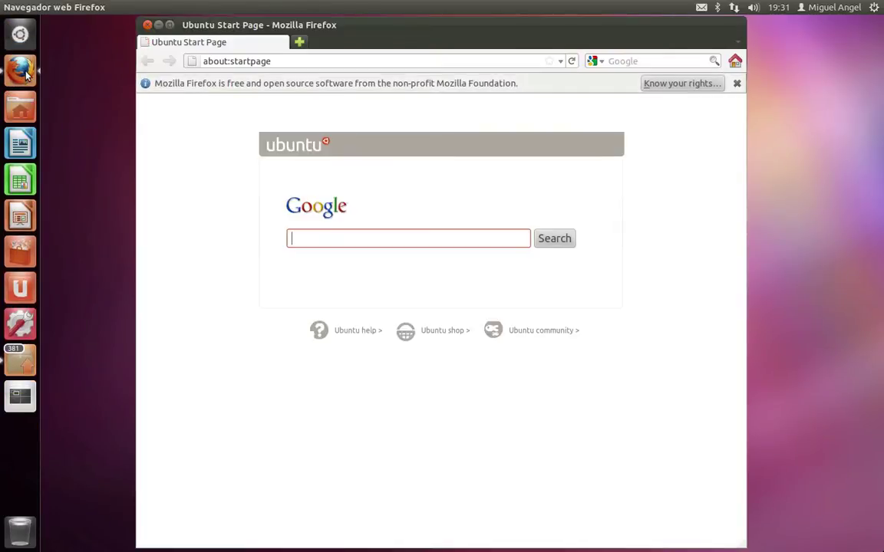
- Close the Firefox window, then open the home folder from the launcher and shift its window slightly across the desktop
left_click(148, 26)
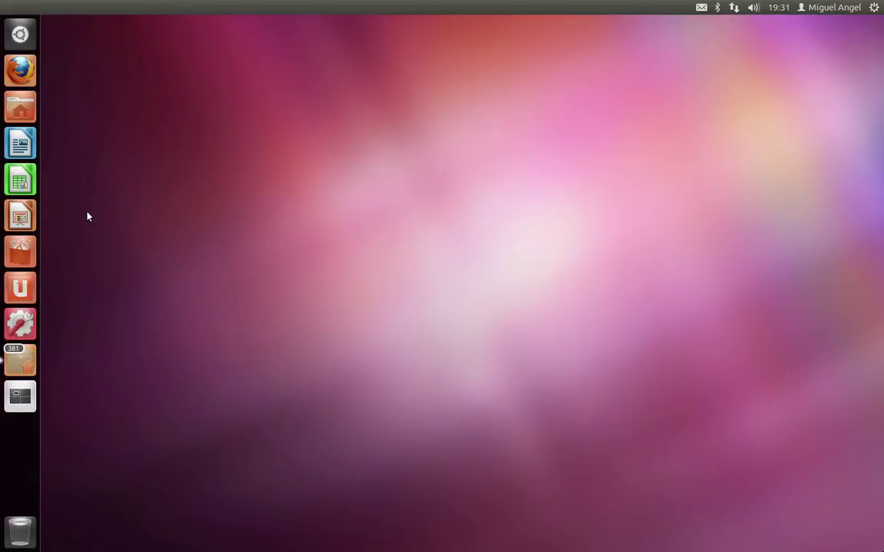
left_click(23, 106)
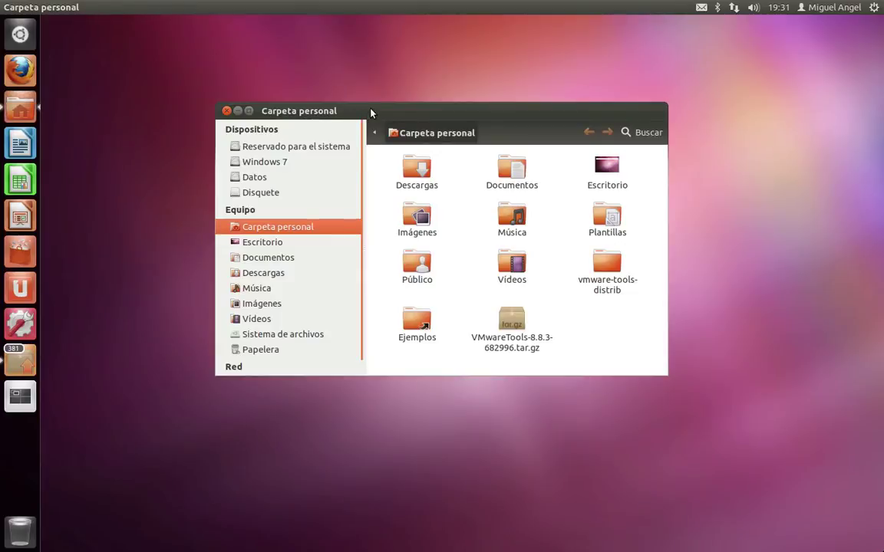
left_click_drag(371, 113, 330, 111)
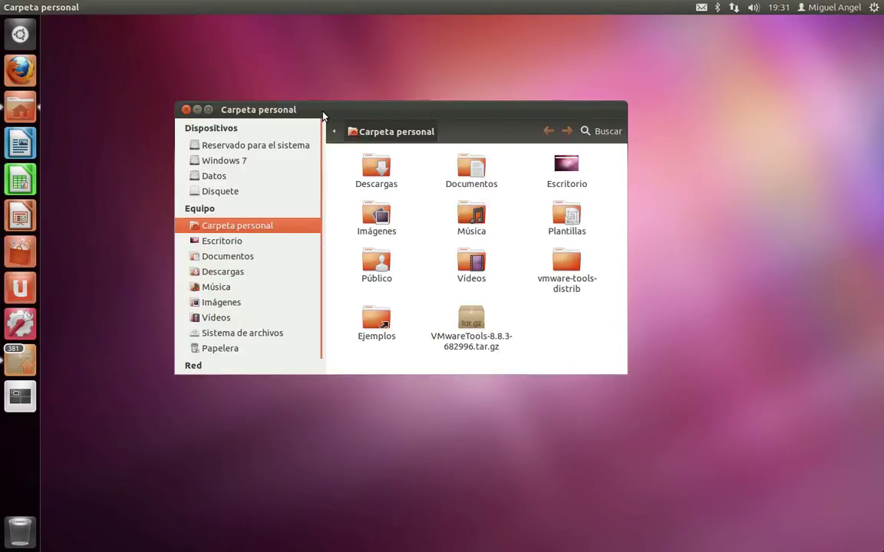
- Show the home folder's application menus, including Marcadores and Ayuda, and dismiss them without choosing any entry
mouse_move(263, 5)
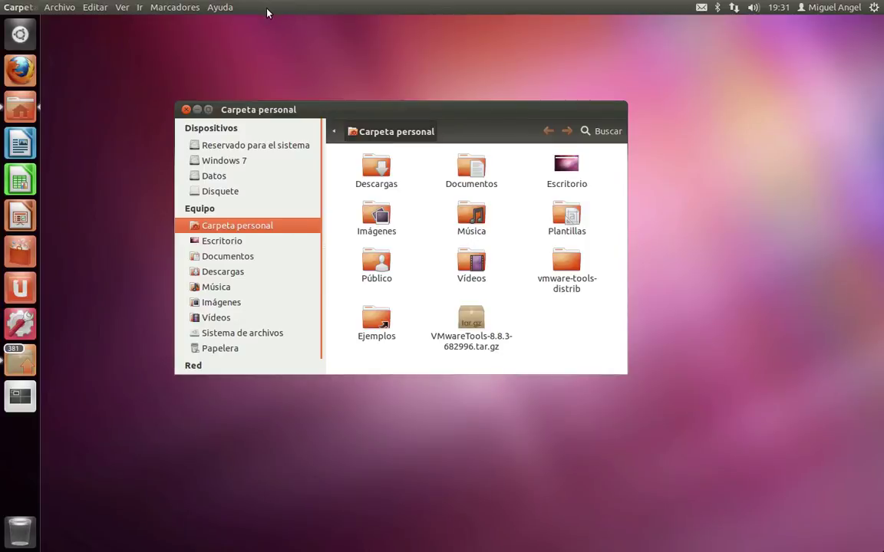
left_click(170, 9)
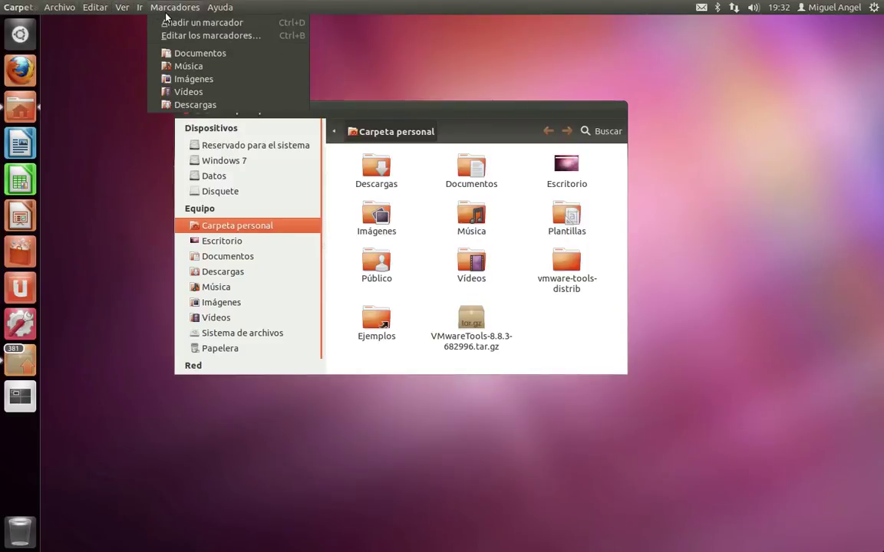
mouse_move(211, 12)
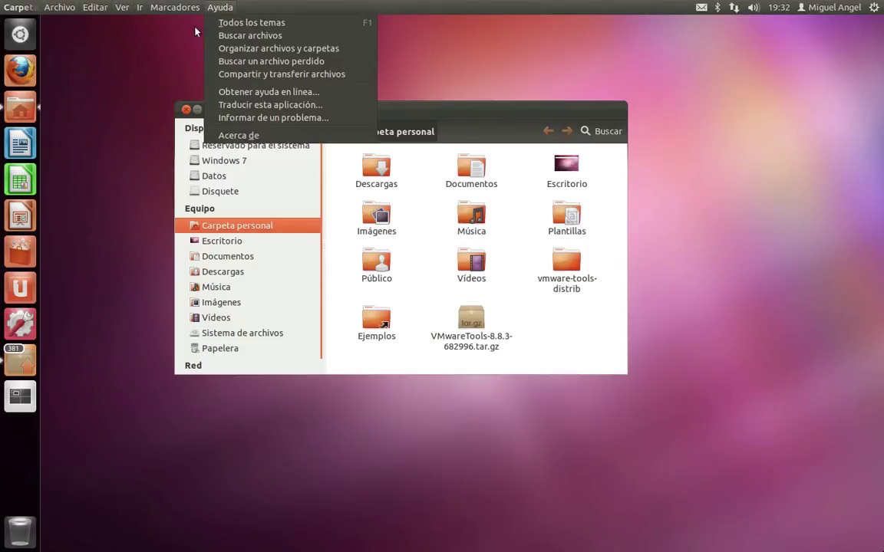
left_click(159, 73)
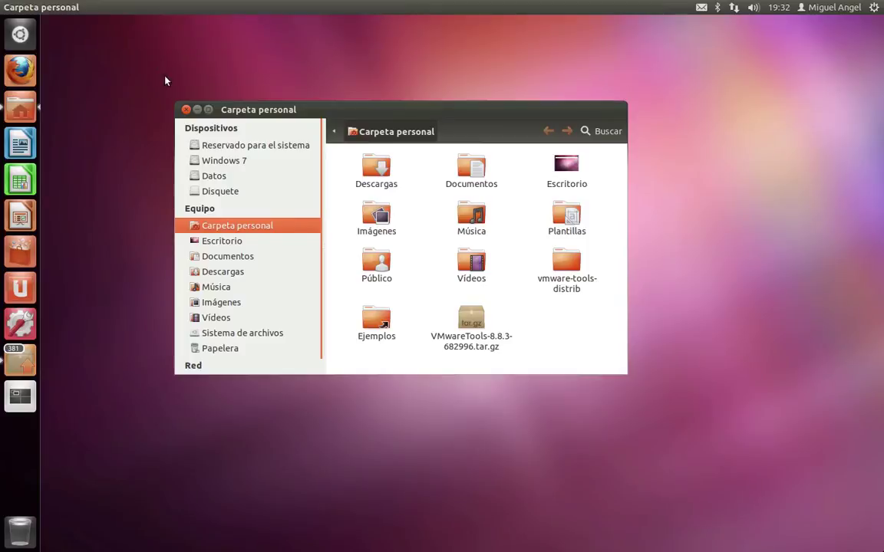
- Open LibreOffice Writer, move its window partly off the home folder, look through its Archivo options, and close Writer
left_click(18, 152)
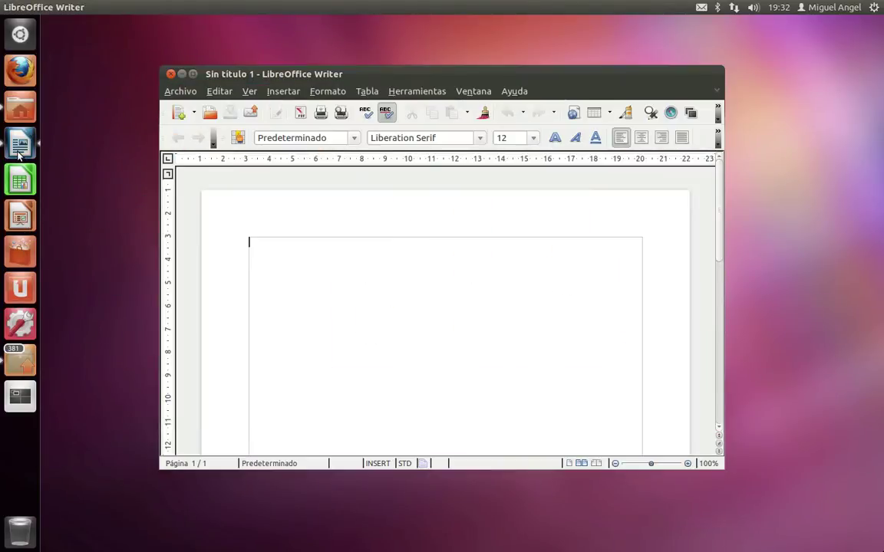
left_click_drag(384, 73, 491, 155)
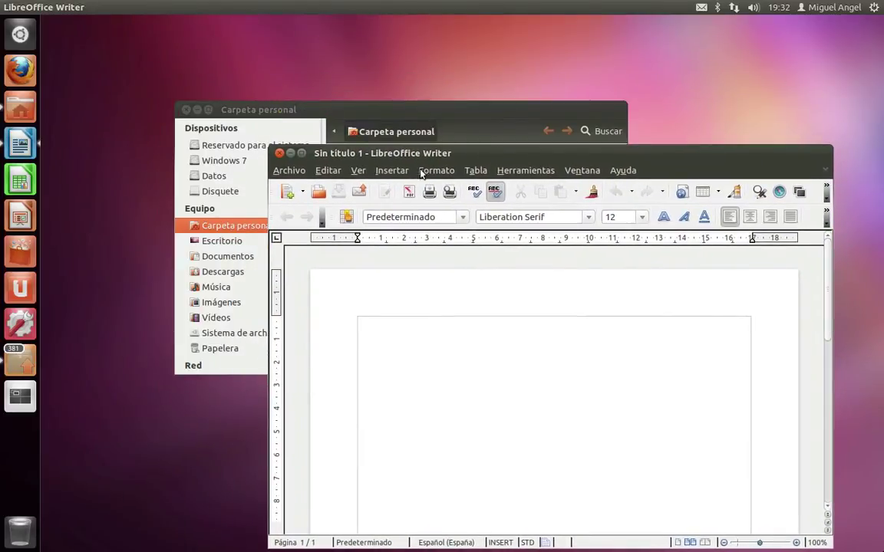
left_click(299, 173)
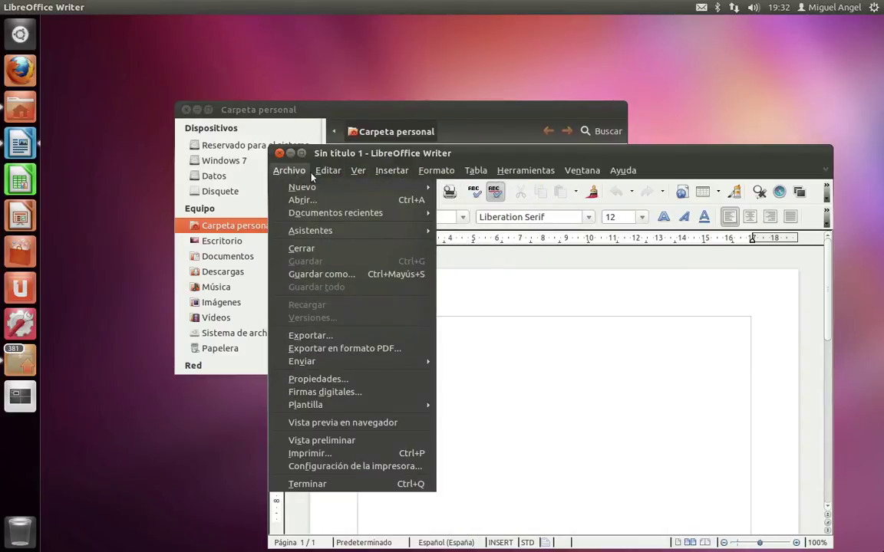
left_click(467, 152)
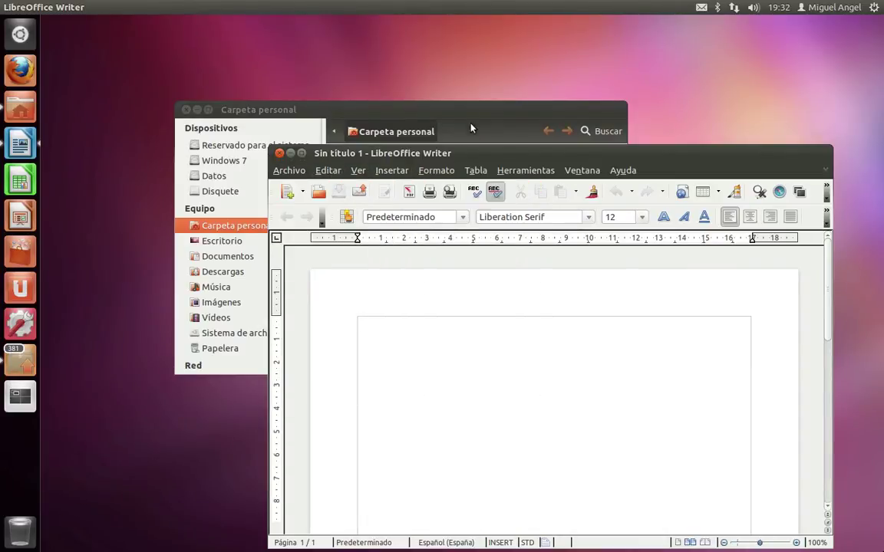
left_click(279, 154)
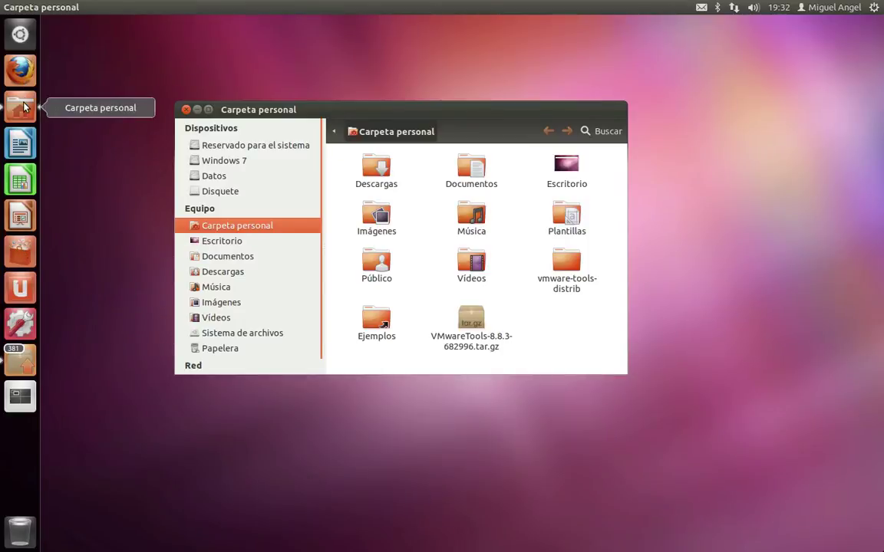
- Open Firefox to show its application menus, then close both Firefox and the home folder
left_click(20, 70)
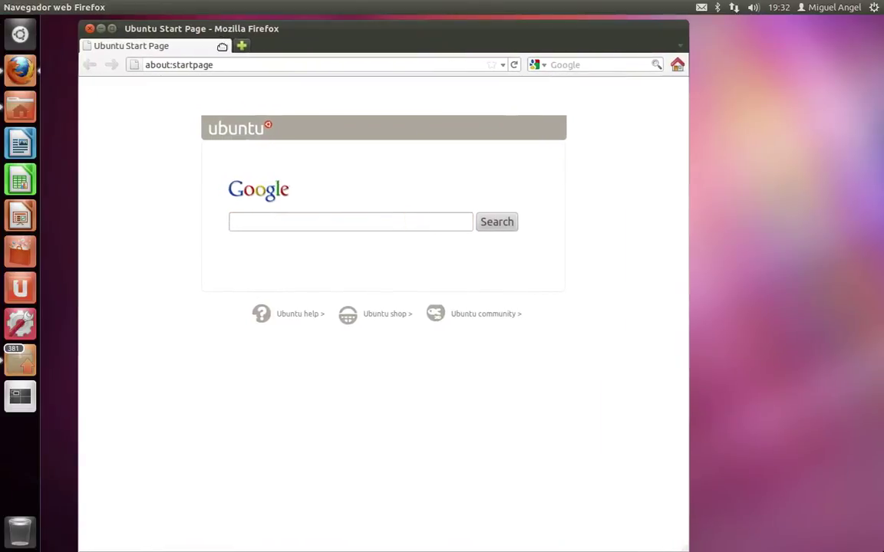
mouse_move(200, 10)
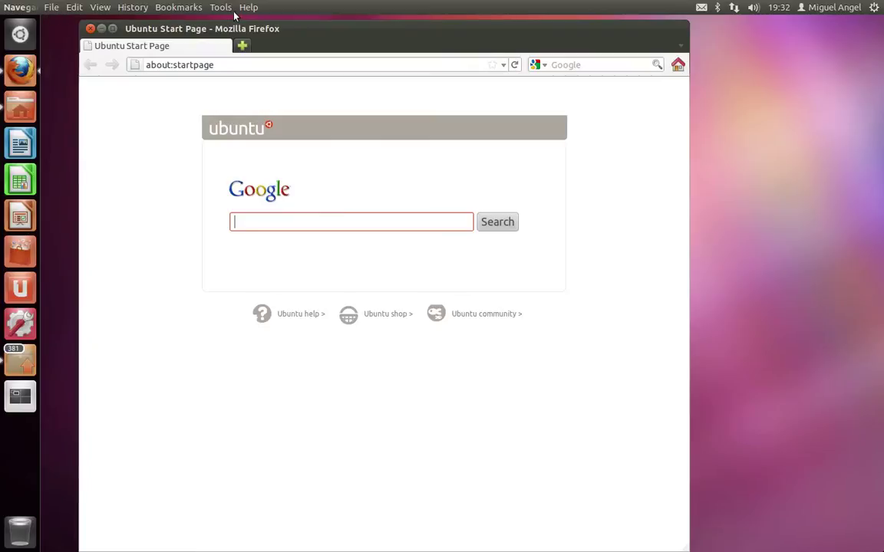
left_click(89, 29)
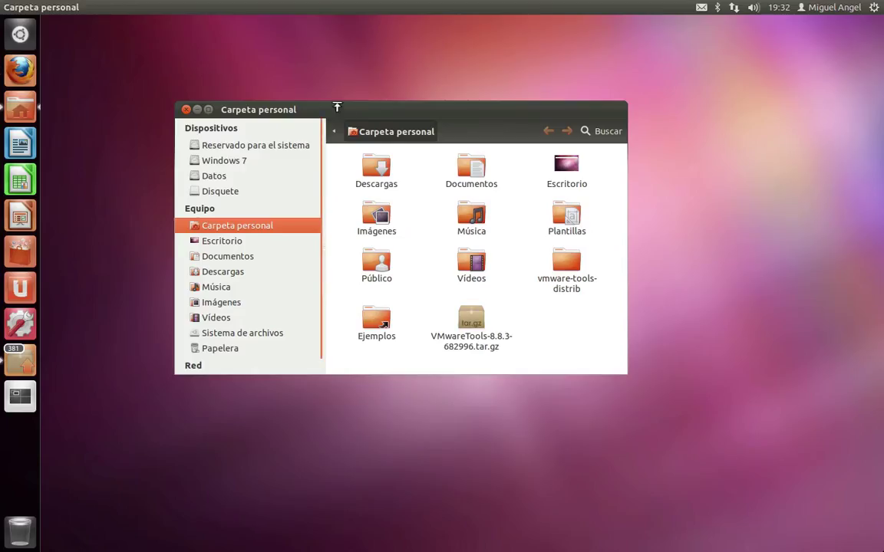
left_click_drag(352, 109, 372, 88)
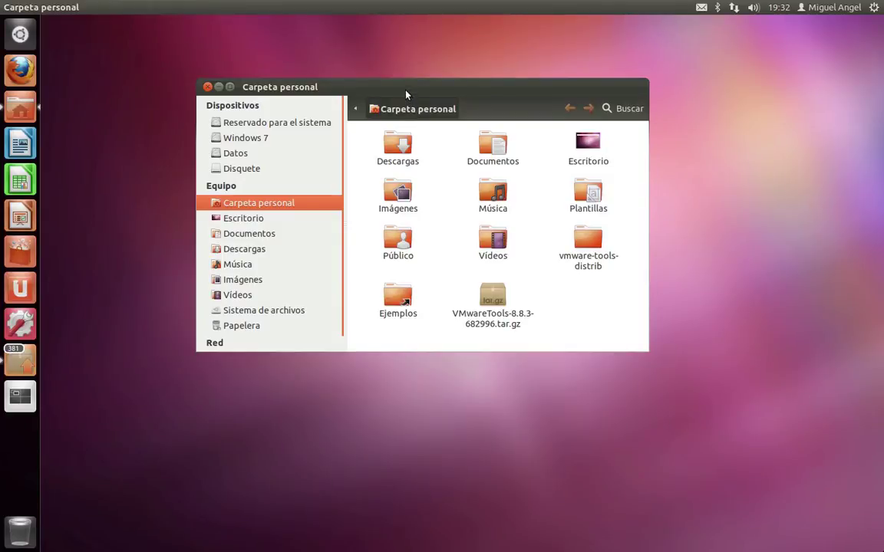
left_click(207, 87)
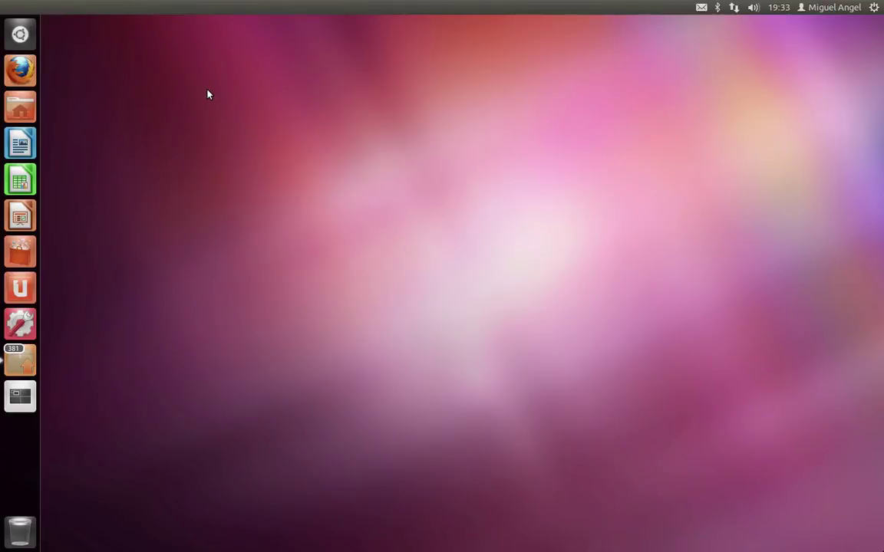
- Display the overview of the four workspaces, return to the first workspace, and close the update manager window
left_click(21, 397)
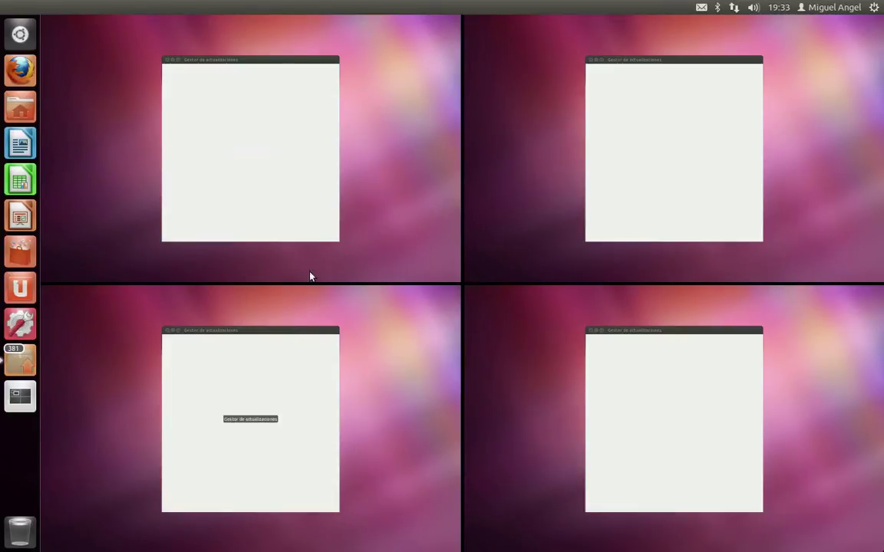
left_click(291, 187)
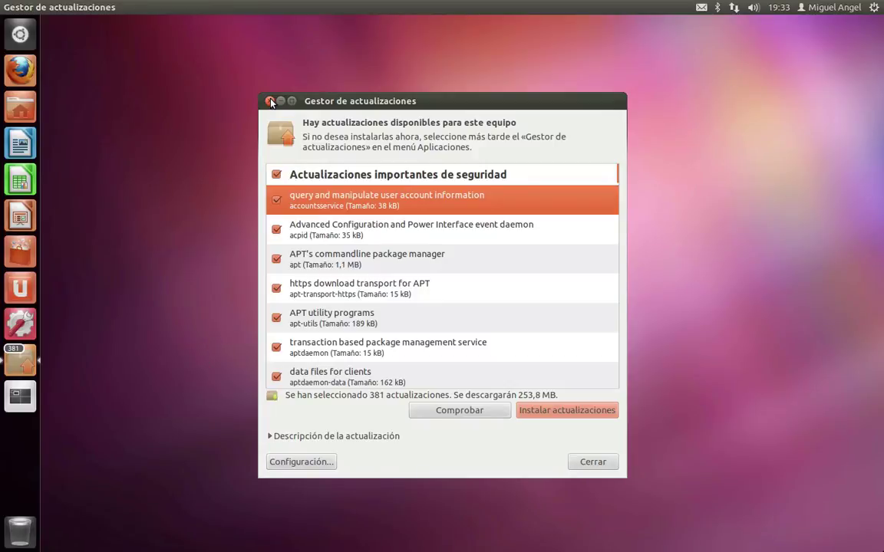
left_click(270, 101)
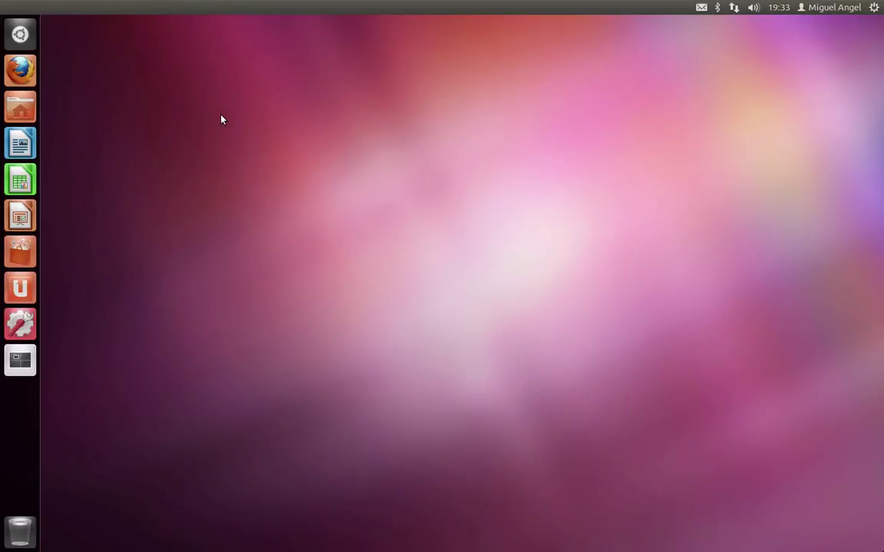
- Open the home folder and Firefox, shrink the Firefox window, and move it so that it only partly overlaps the home folder
left_click(21, 94)
left_click(21, 70)
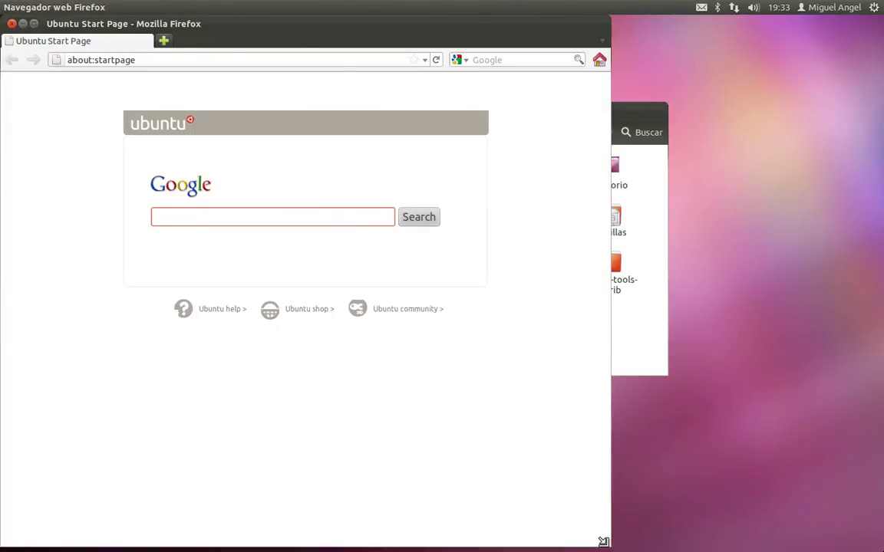
left_click_drag(606, 540, 445, 408)
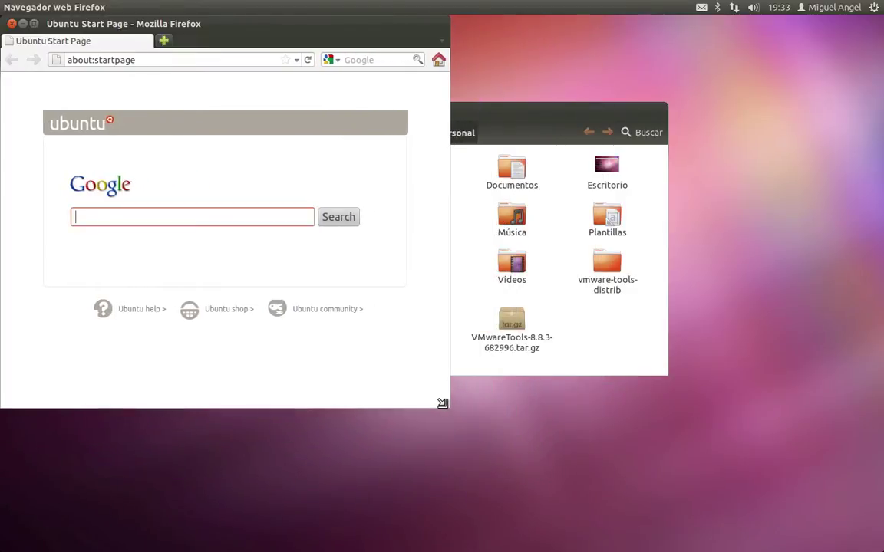
left_click_drag(300, 24, 629, 147)
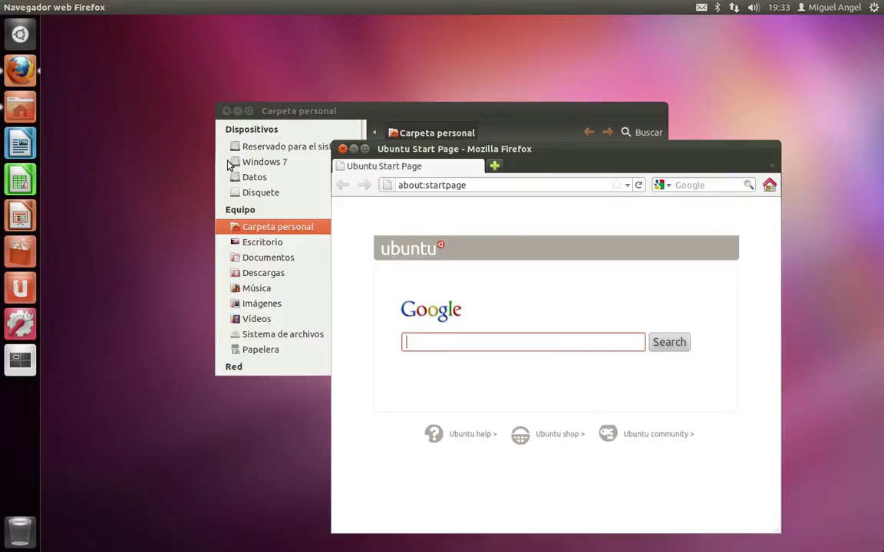
- From the workspace overview, switch to the empty upper-right workspace, reopen the overview, and enter that workspace again
left_click(23, 359)
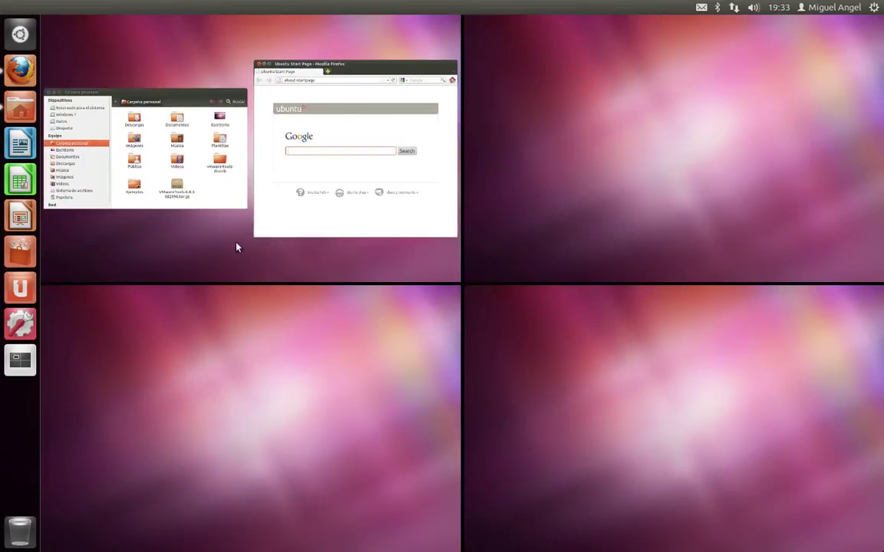
left_click(710, 139)
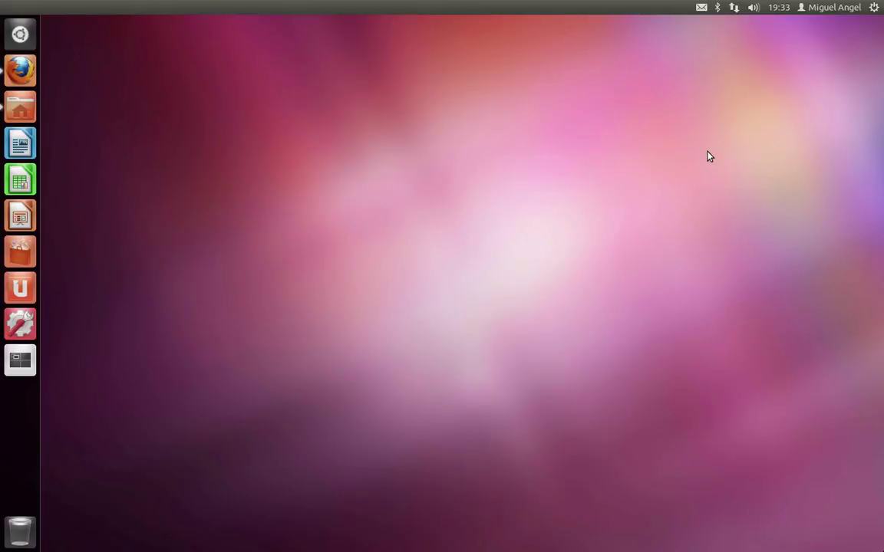
left_click(20, 361)
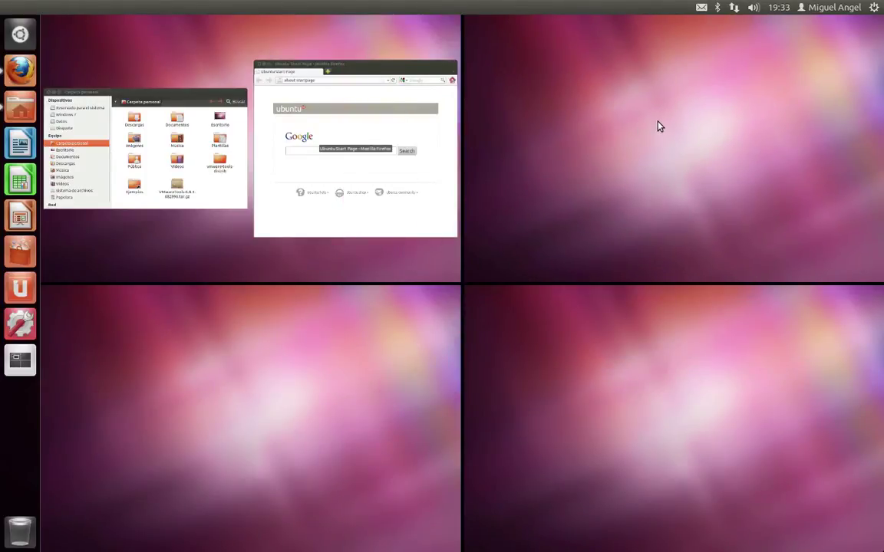
left_click(658, 127)
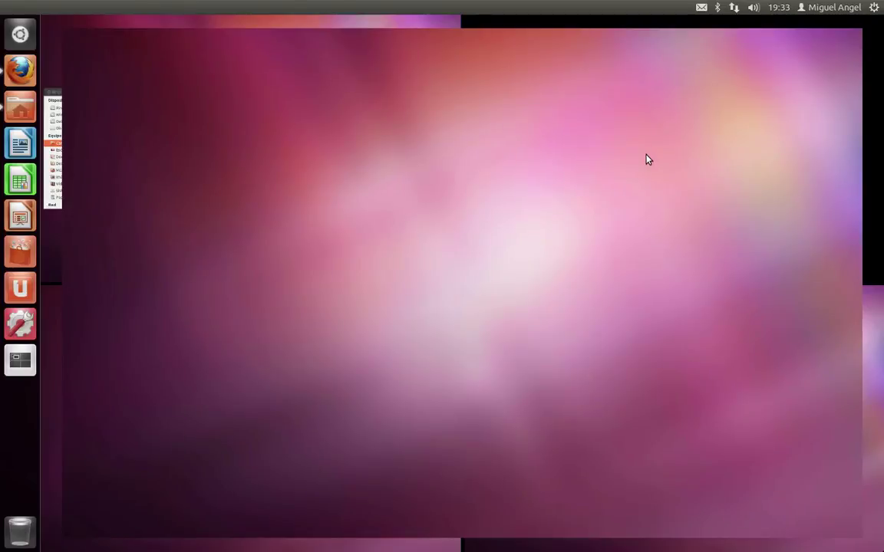
- Visit the lower-right and lower-left workspaces through the overview, and return to the upper-left workspace holding the open windows
left_click(877, 336)
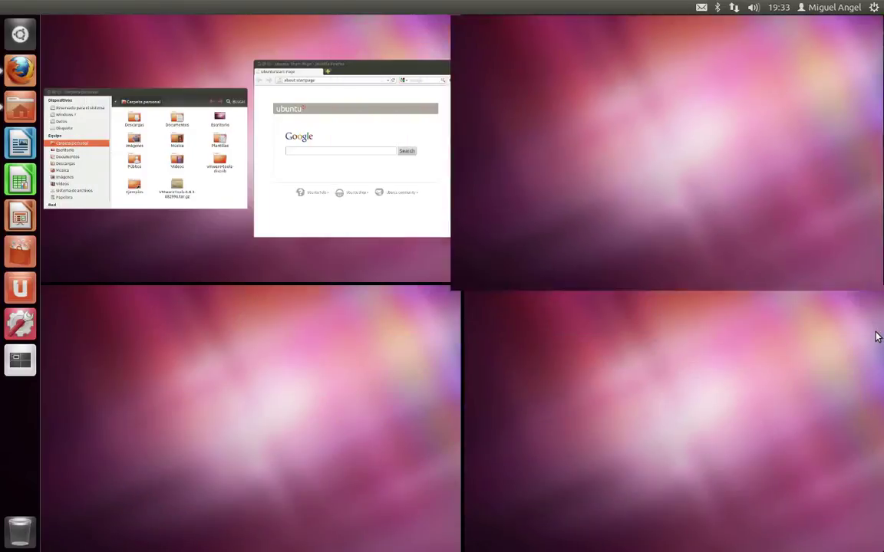
left_click(877, 336)
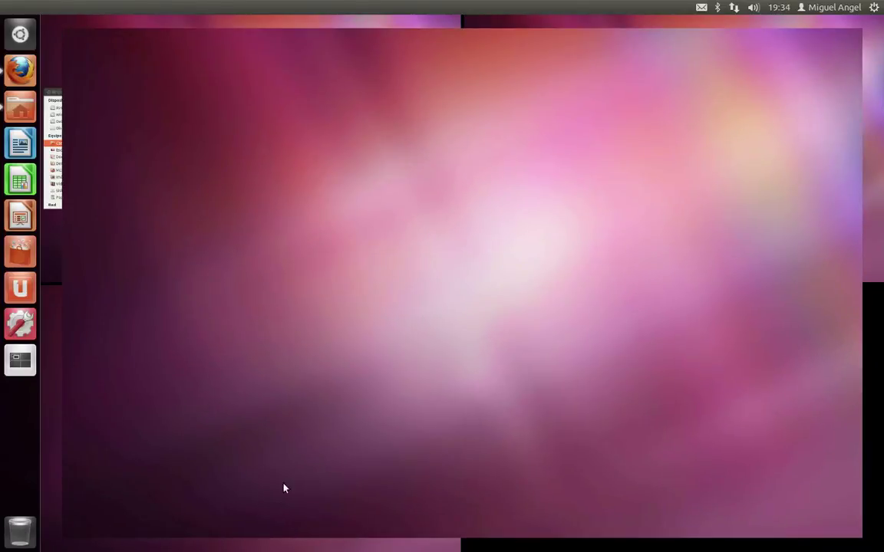
left_click(215, 546)
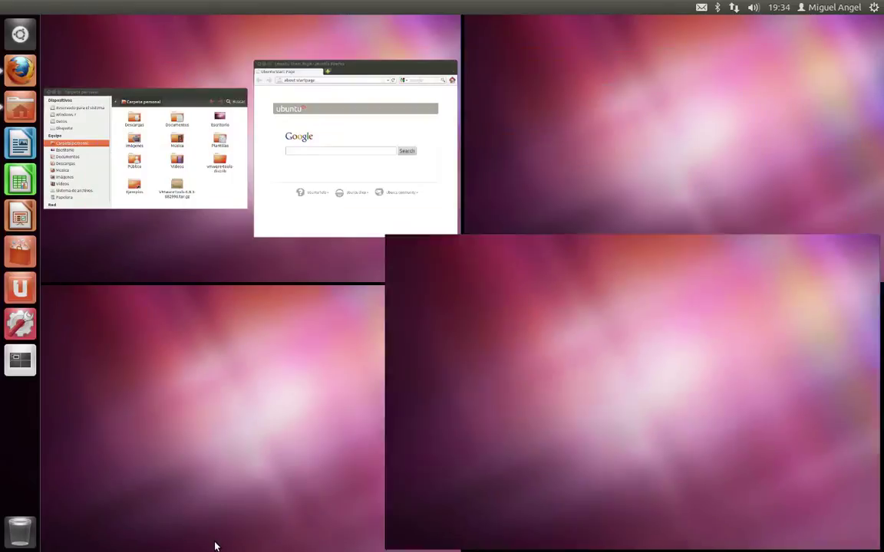
left_click(215, 547)
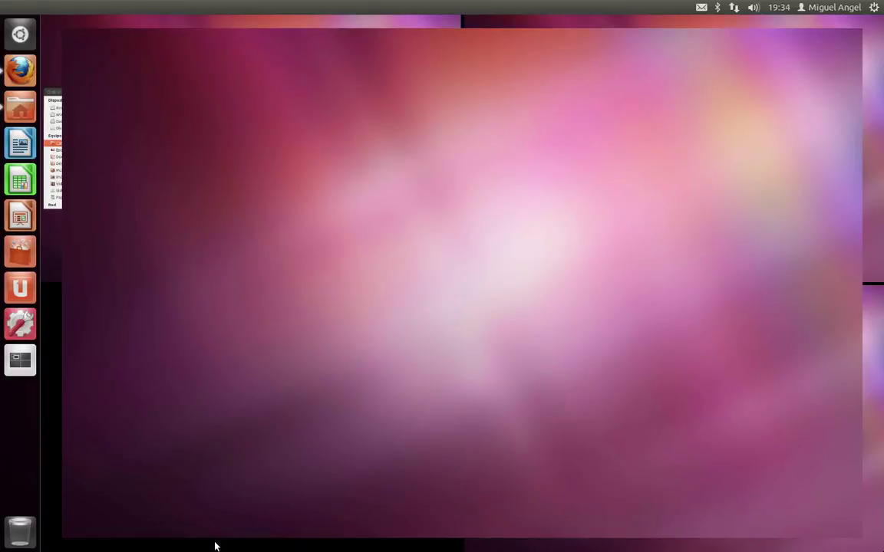
left_click(877, 298)
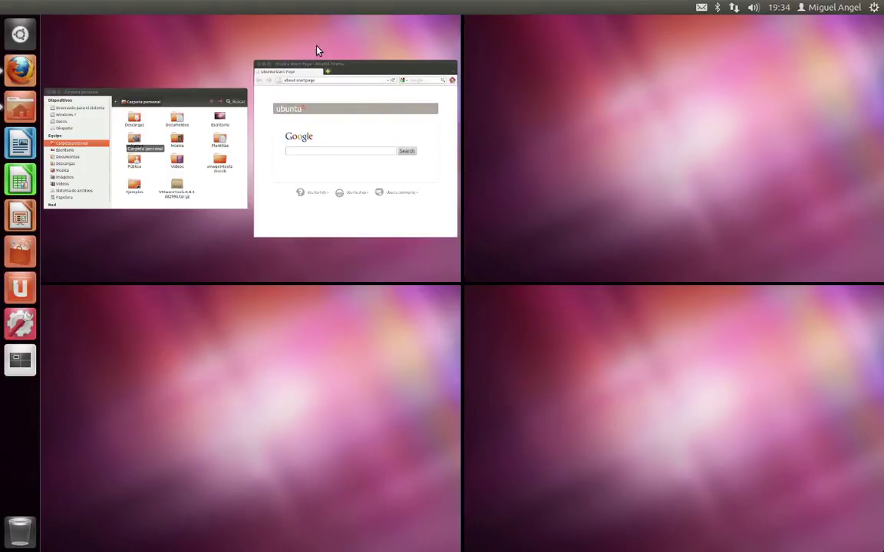
left_click(297, 48)
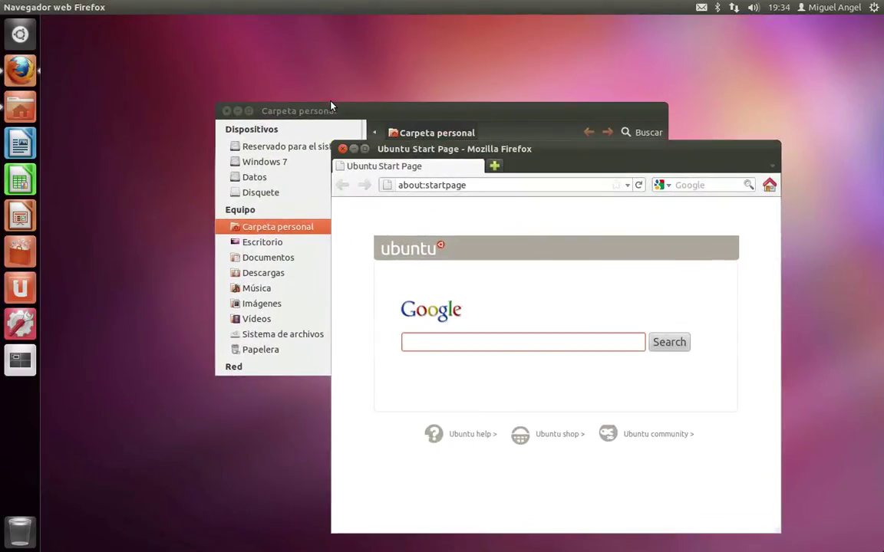
- Reposition the home folder and Firefox windows toward the desktop's upper-left area, and bring the home folder to the front
left_click_drag(365, 114, 274, 76)
left_click_drag(607, 162, 576, 134)
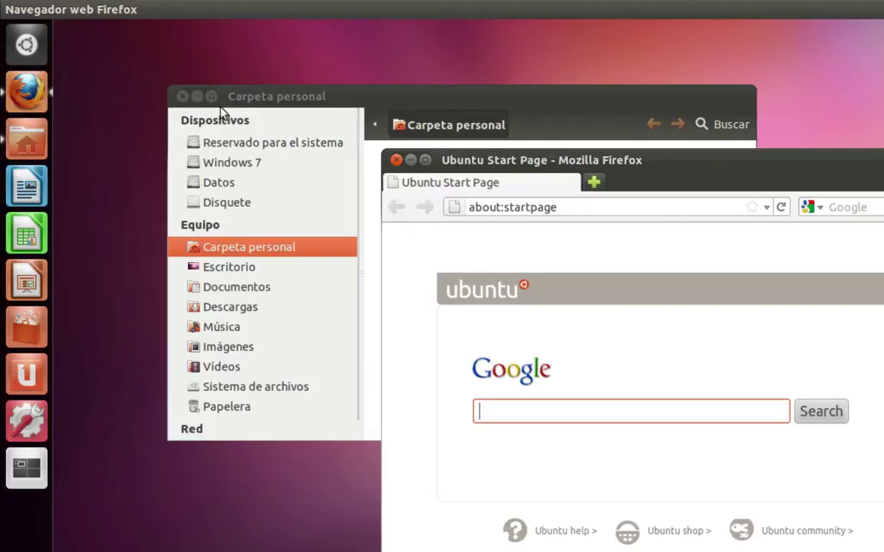
left_click(344, 109)
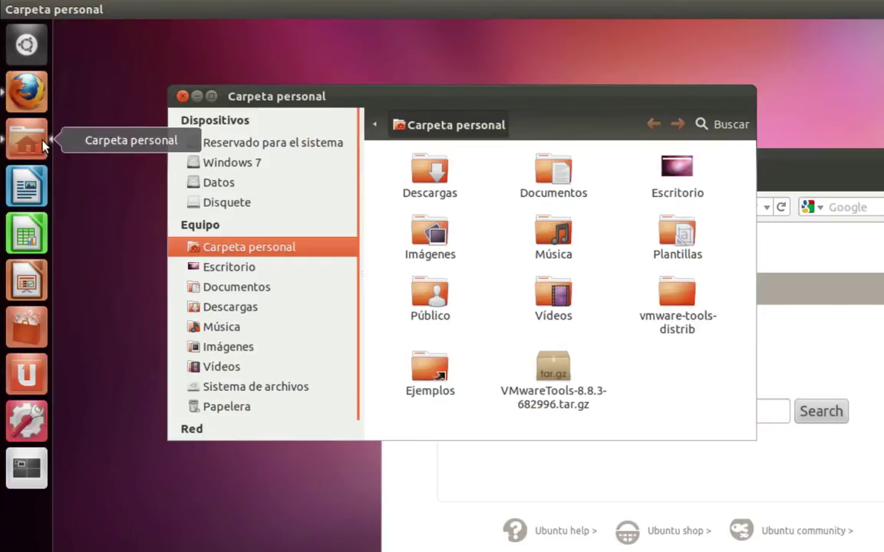
- Close the home folder and Firefox windows, and open the Ayuda application by searching the Dash for "ayuda"
left_click(182, 96)
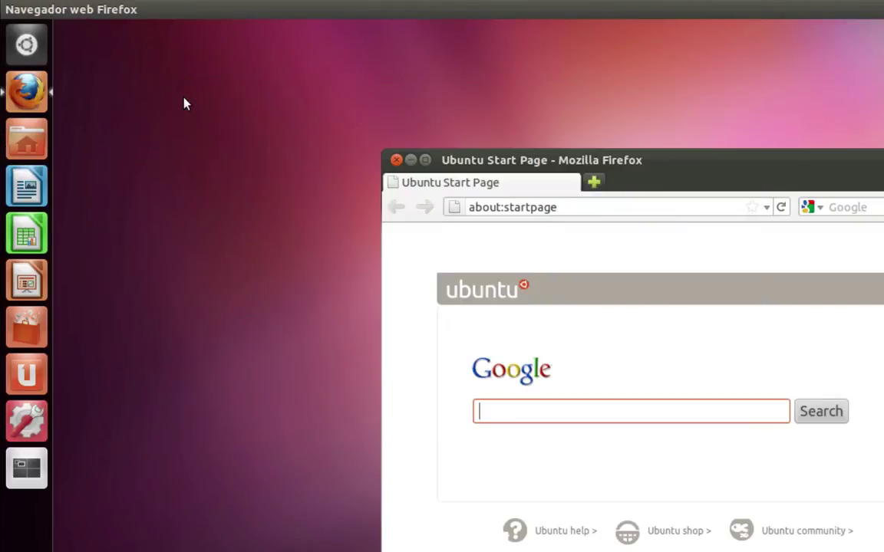
left_click(396, 159)
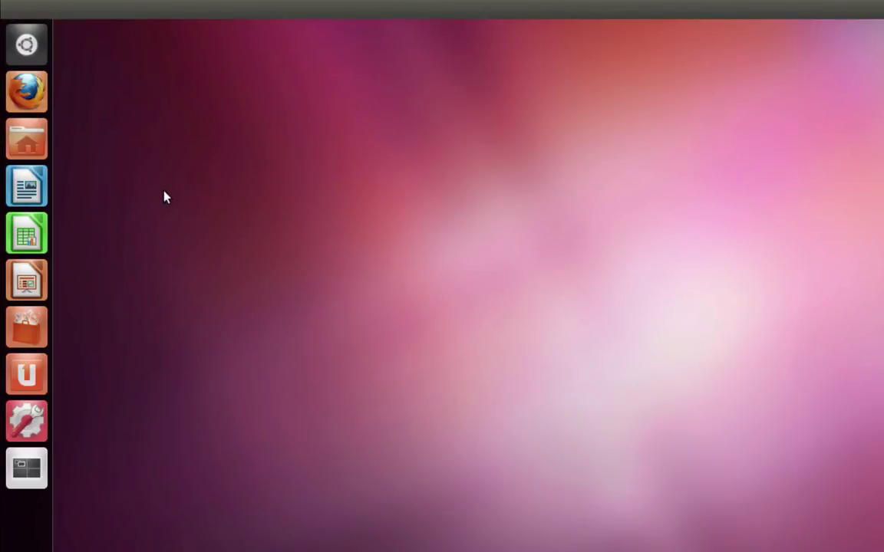
left_click(35, 57)
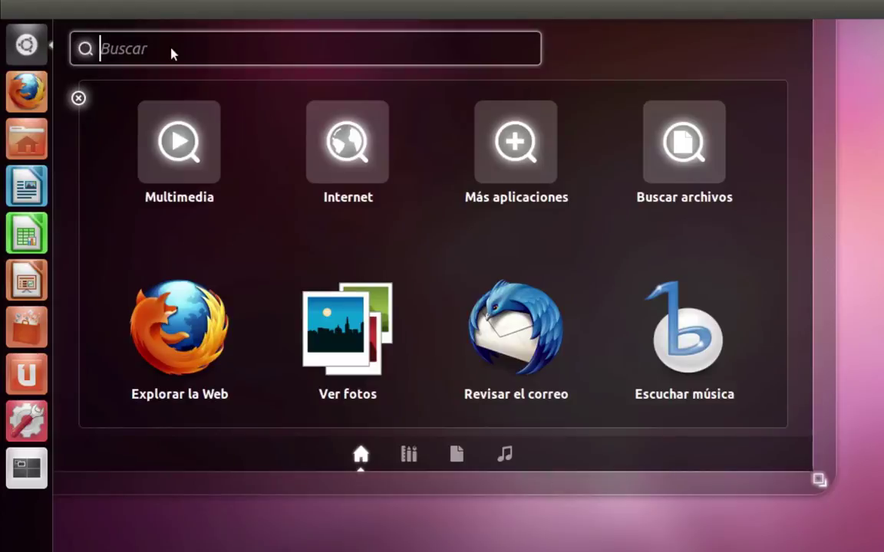
type("ayuda")
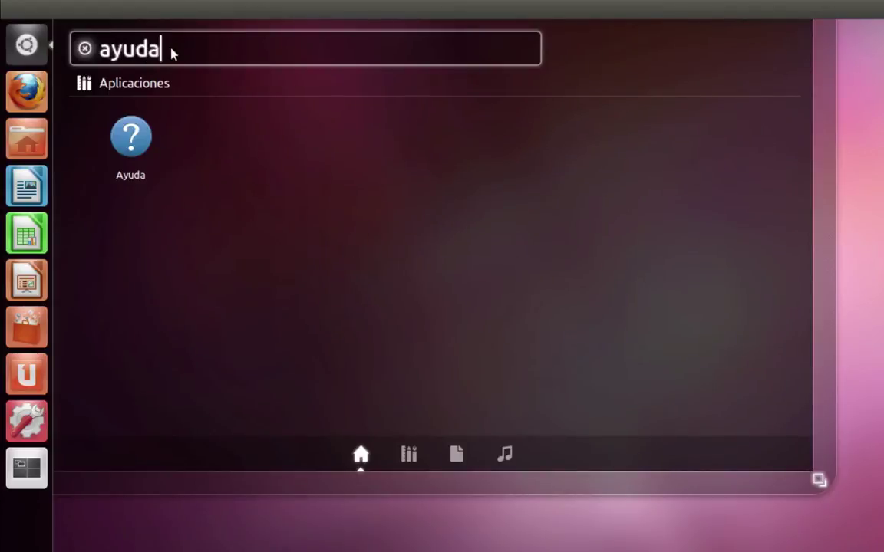
left_click(132, 136)
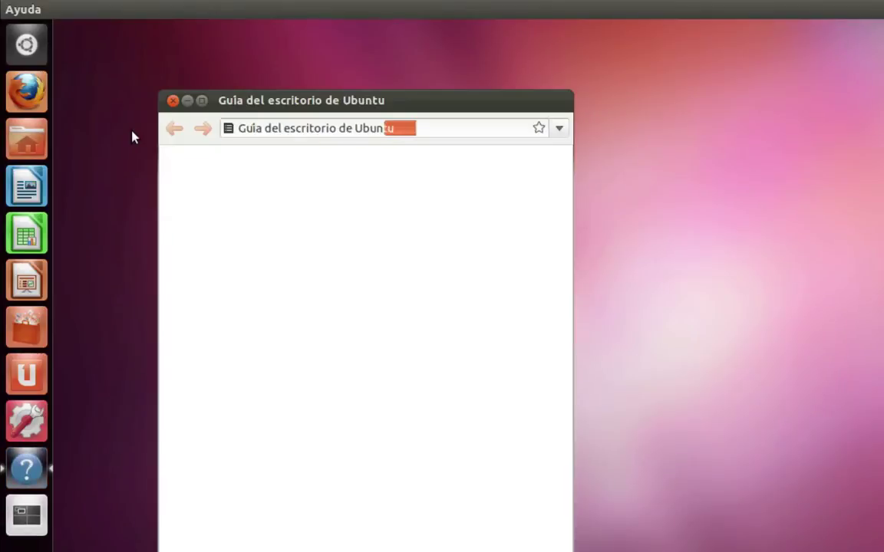
- Maximize the desktop guide window, restore it to its smaller size, shift it slightly, and maximize it again
left_click(202, 100)
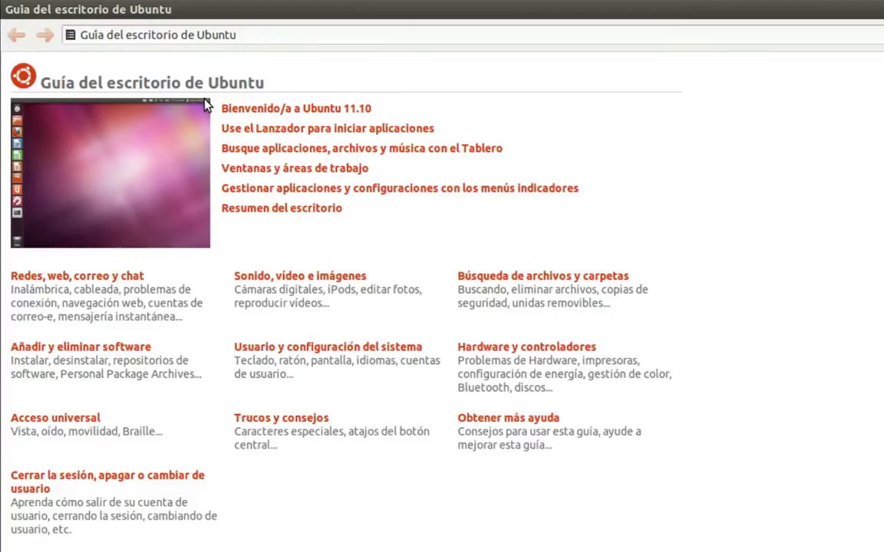
mouse_move(86, 3)
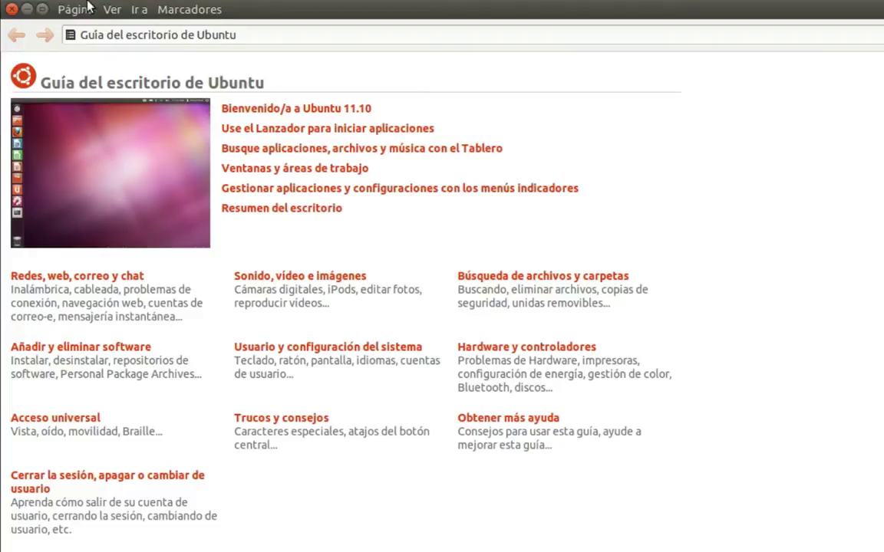
left_click(43, 9)
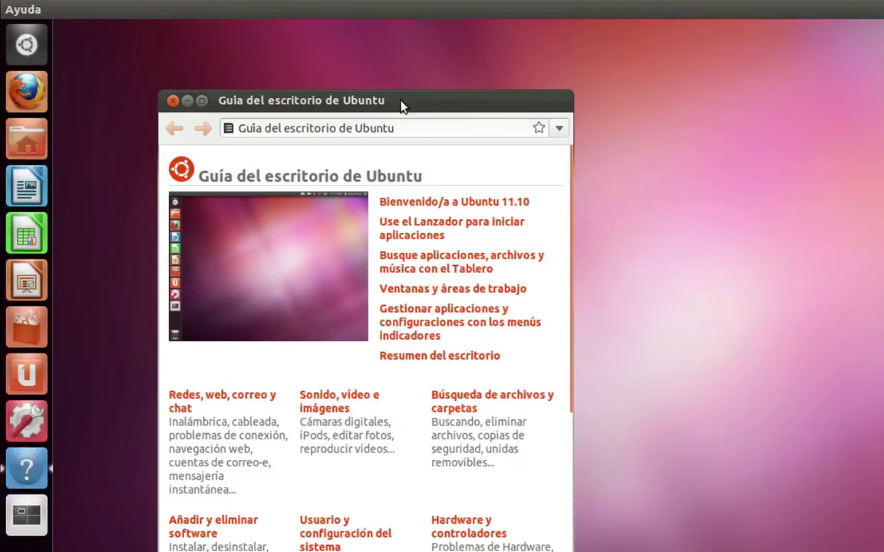
mouse_move(404, 110)
left_mouse_down()
mouse_move(242, 104)
mouse_move(391, 100)
mouse_move(256, 109)
mouse_move(292, 112)
mouse_move(415, 102)
left_mouse_up()
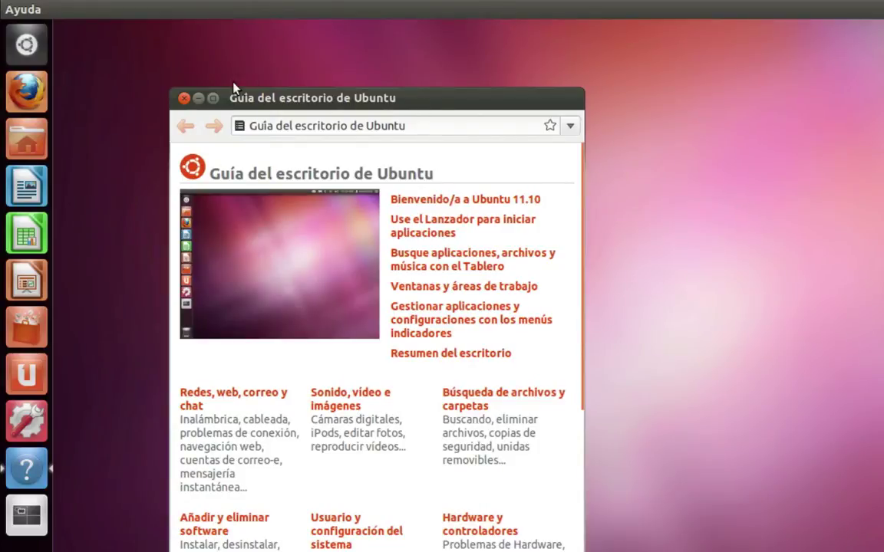
left_click(214, 98)
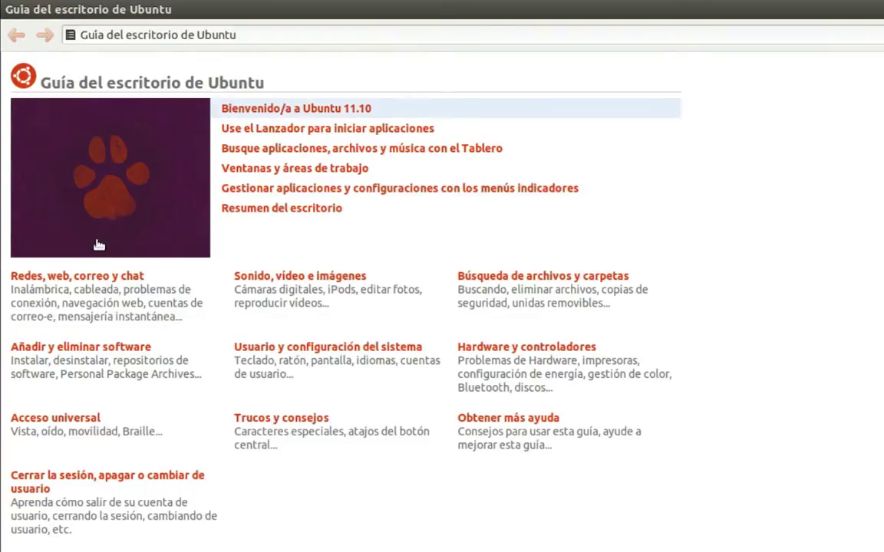
- Open the "Trucos y consejos" topic of the desktop guide and go to its "Combinaciones de teclas" page
mouse_move(3, 315)
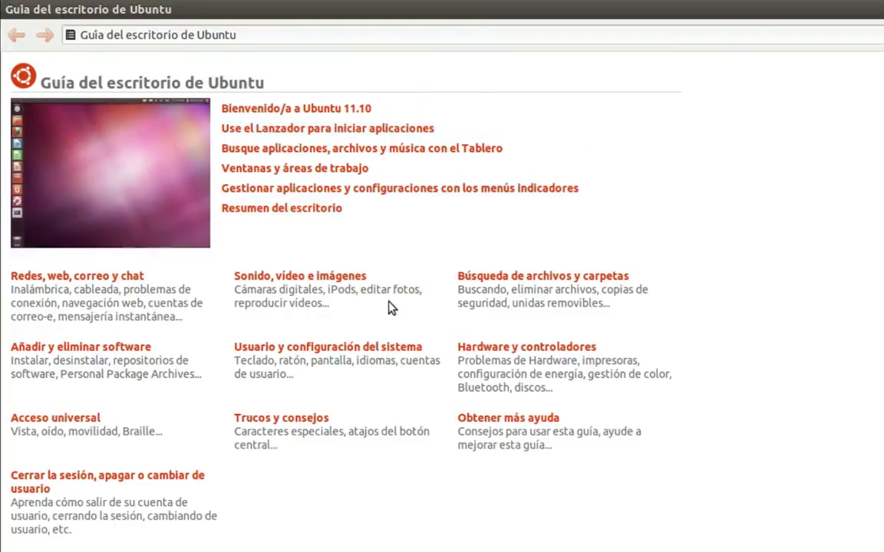
left_click(285, 418)
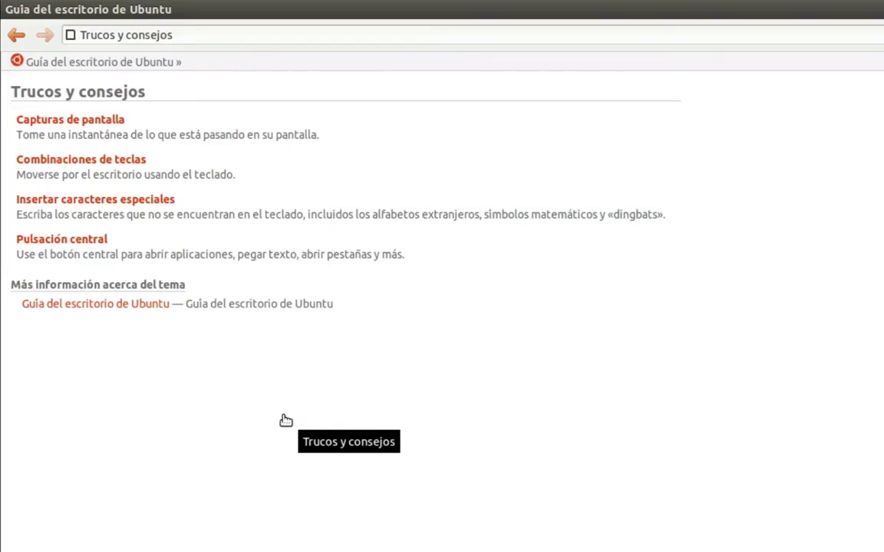
left_click(86, 167)
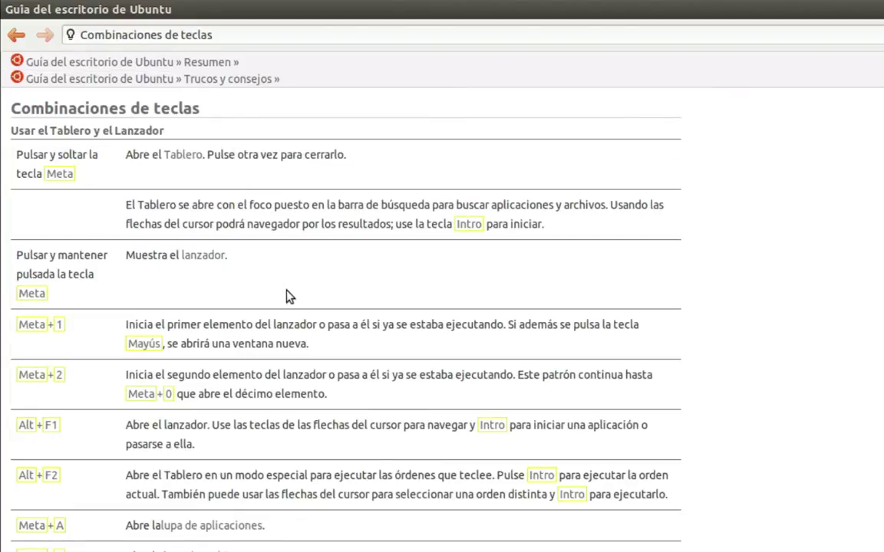
- Look through the key combinations for the Dash, launcher, desktop navigation and editing, and return to the start of the page
scroll(289, 297, "down", 5)
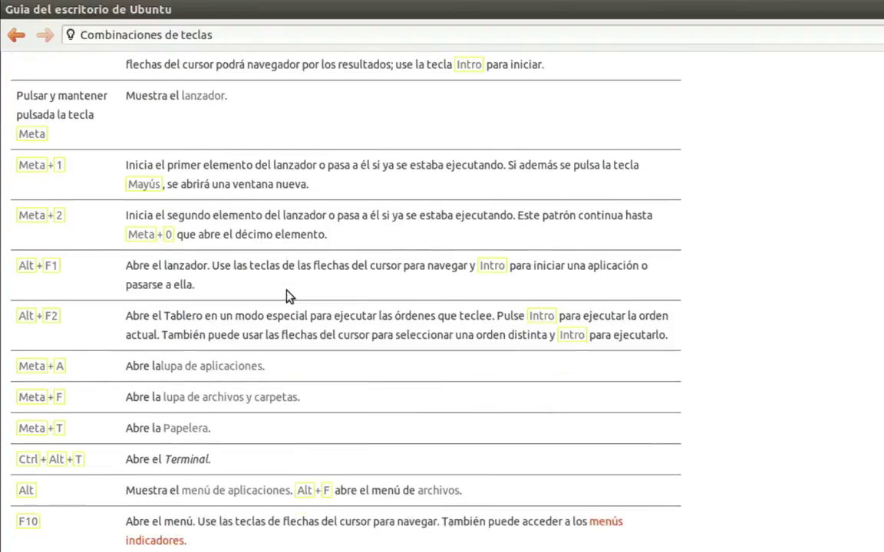
scroll(288, 297, "down", 3)
scroll(288, 297, "down", 3)
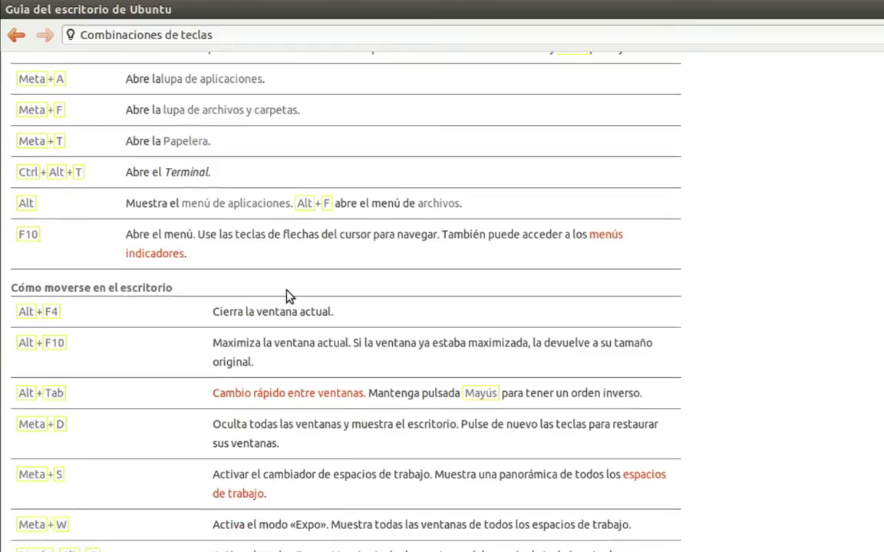
scroll(288, 297, "down", 3)
scroll(288, 297, "down", 3)
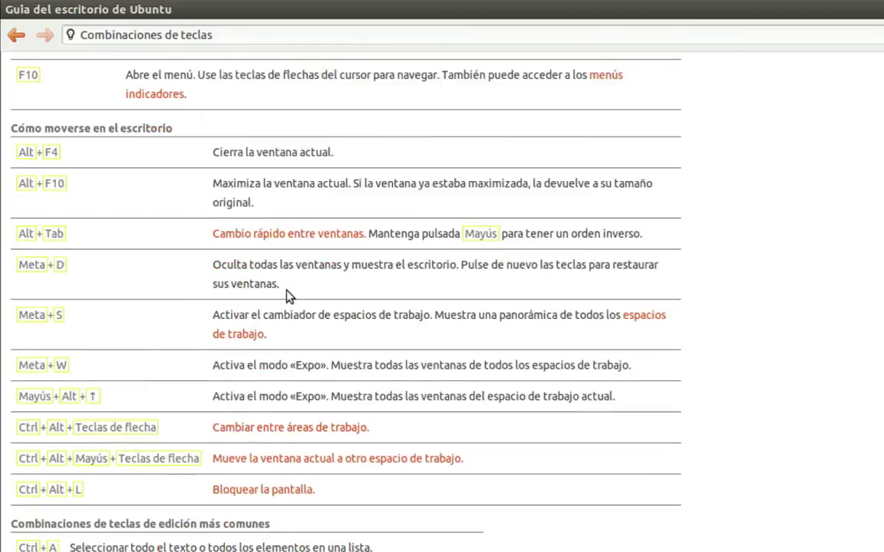
scroll(289, 297, "down", 5)
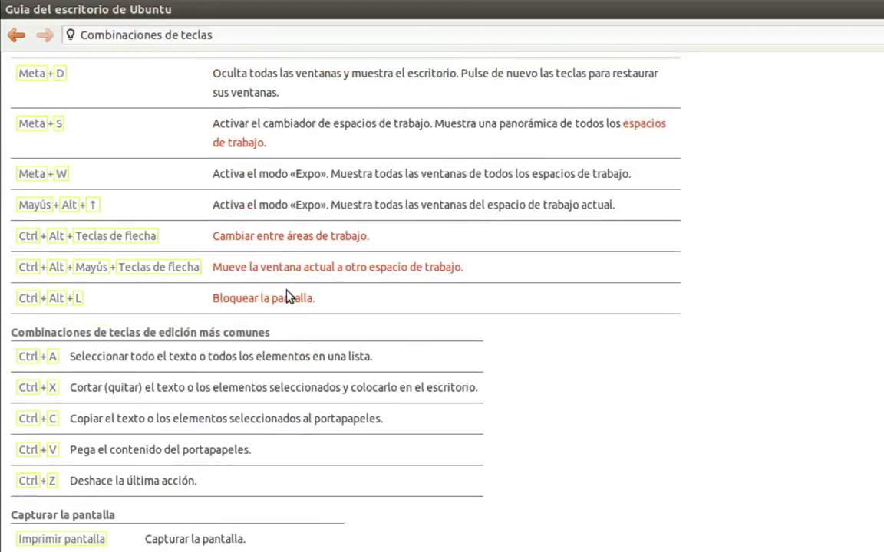
scroll(288, 297, "up", 12)
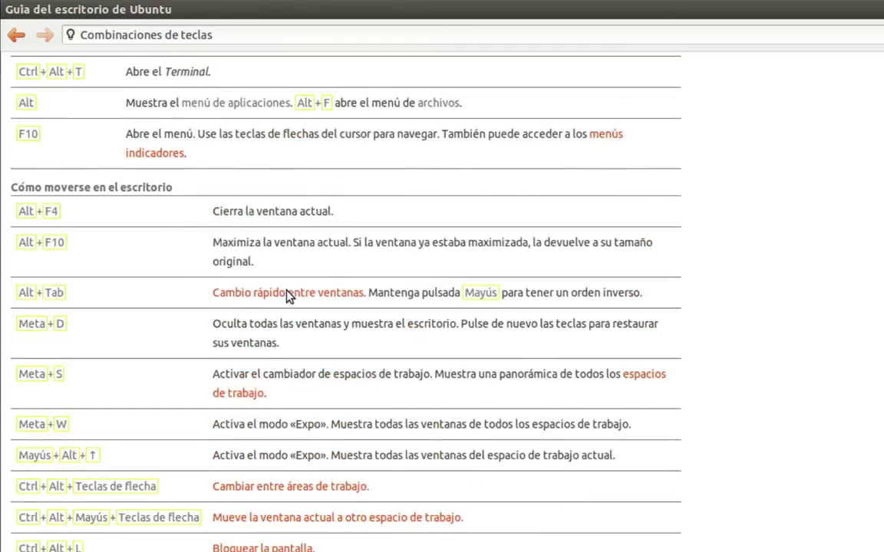
scroll(288, 296, "up", 6)
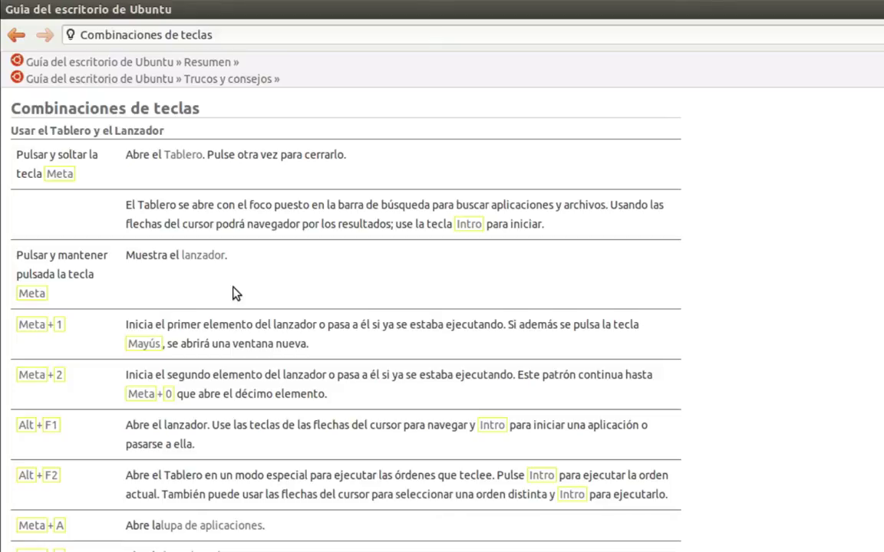
- Show and dismiss the Dash over the maximized guide, and reveal the hidden launcher beside the Meta shortcut entries
key("super")
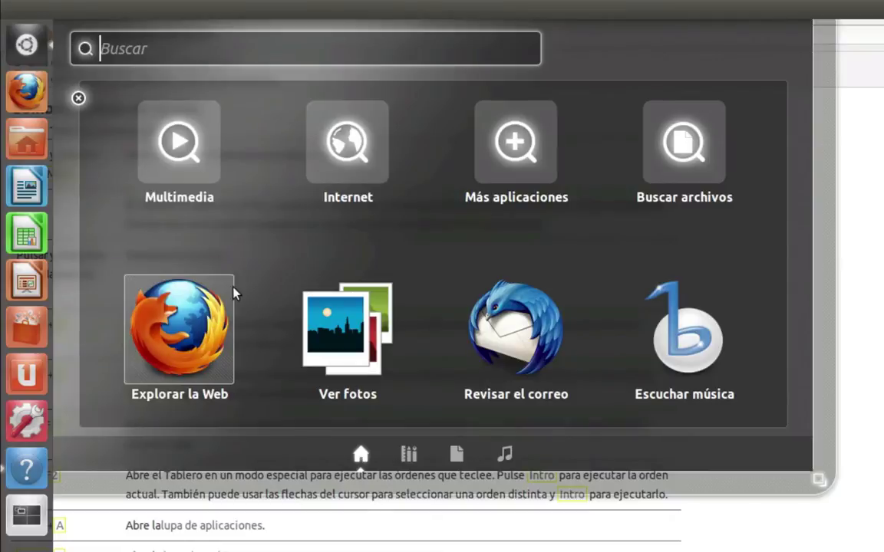
key("super")
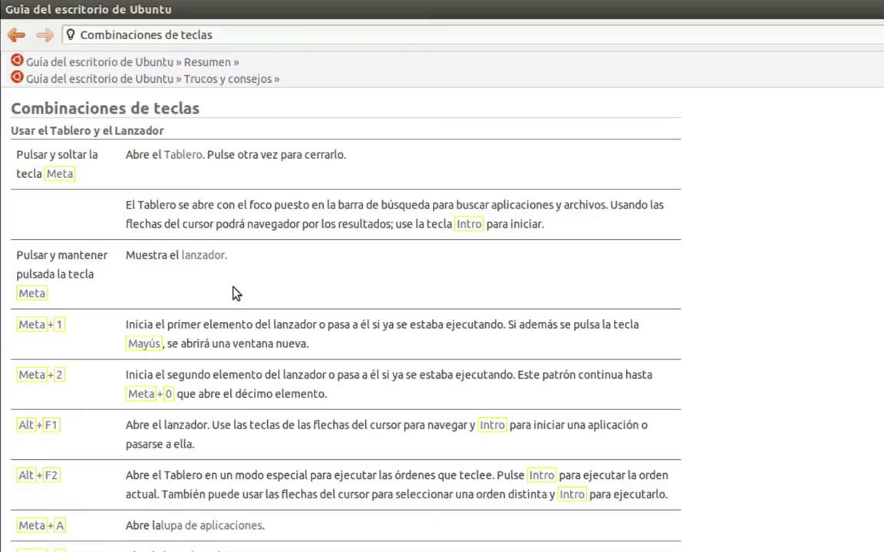
scroll(236, 294, "down", 1)
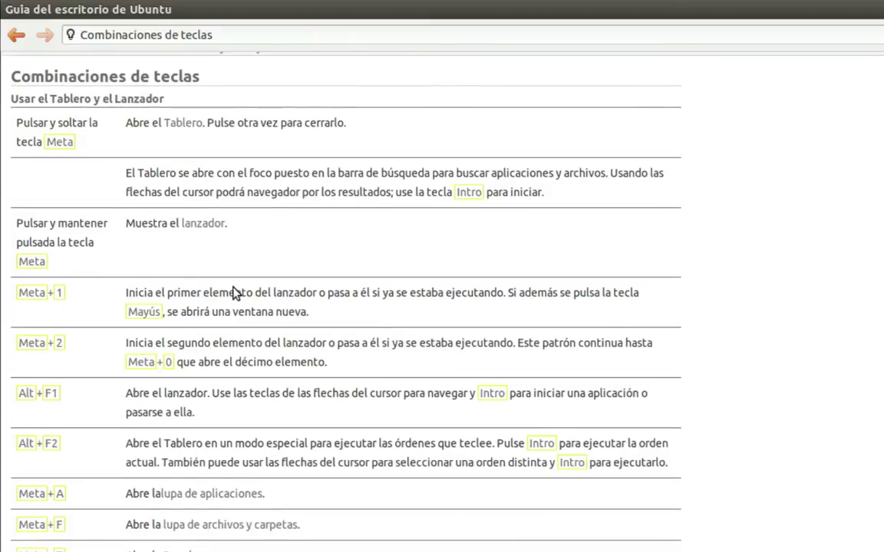
scroll(236, 294, "down", 1)
scroll(234, 287, "down", 1)
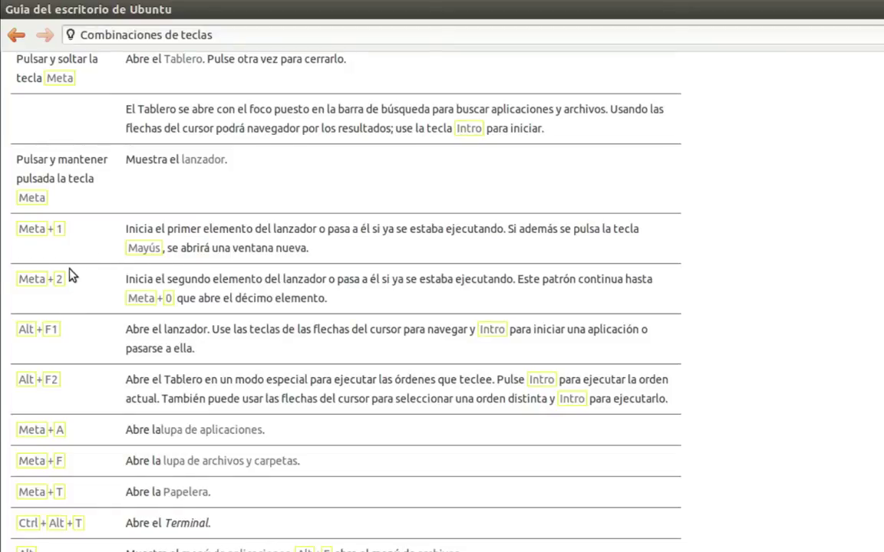
mouse_move(0, 269)
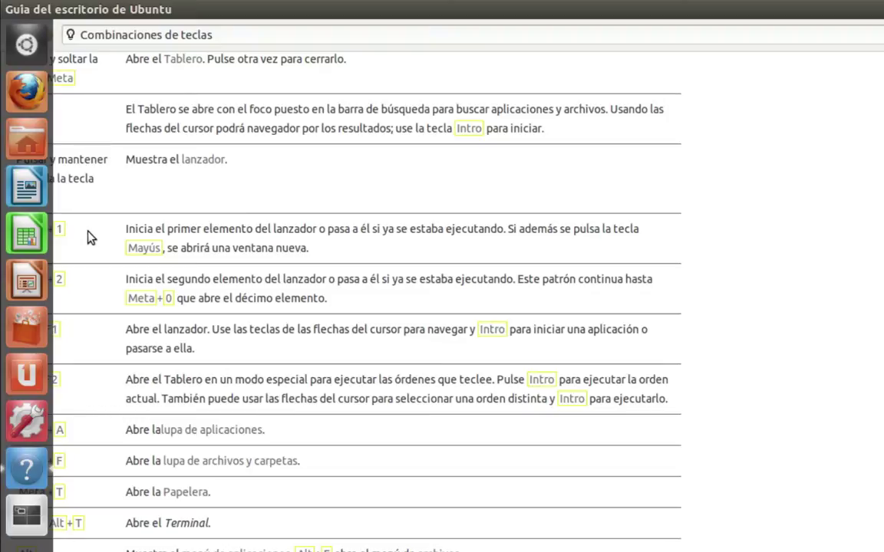
mouse_move(1, 159)
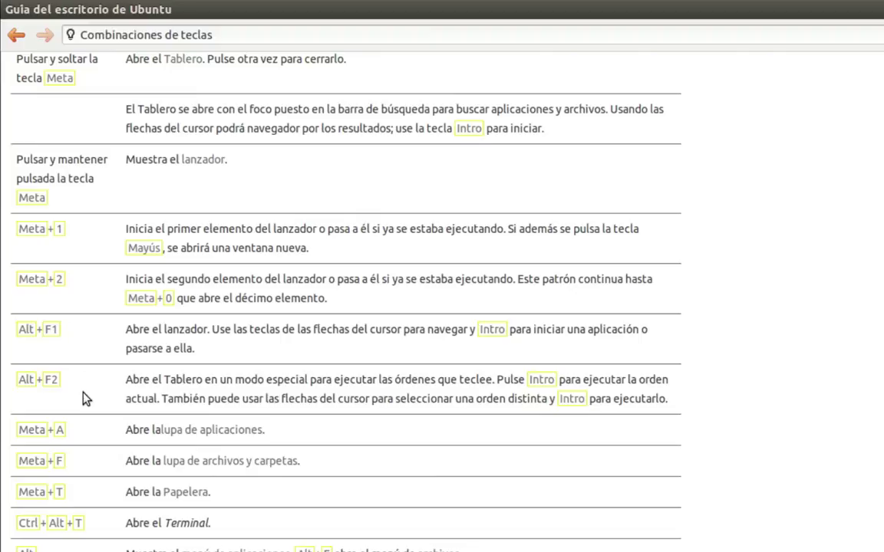
- Toggle the Dash, open the home folder from the launcher, move its window clear of the launcher, and close it
key("super")
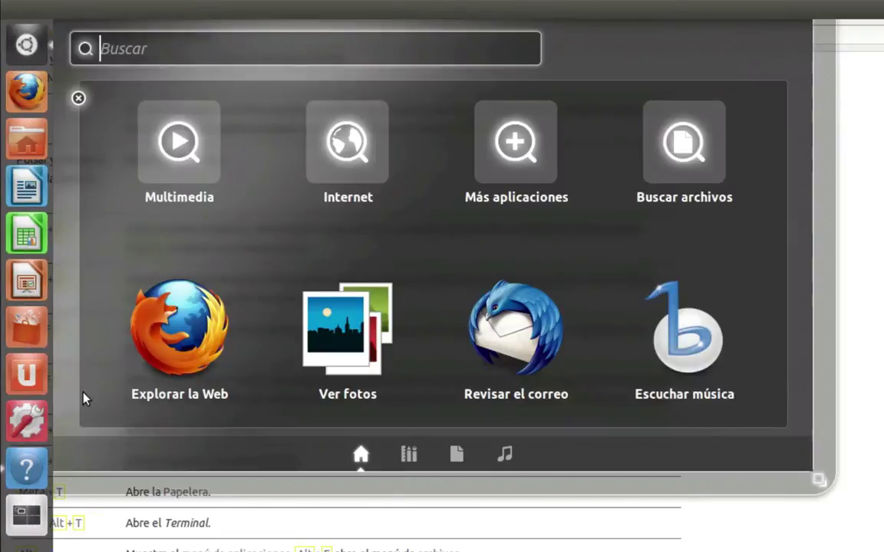
key("super")
key("super")
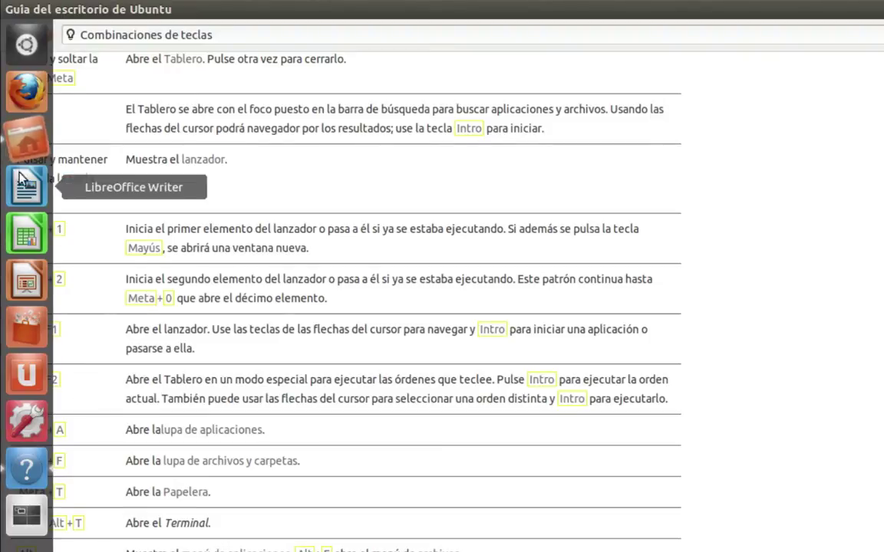
left_click(26, 140)
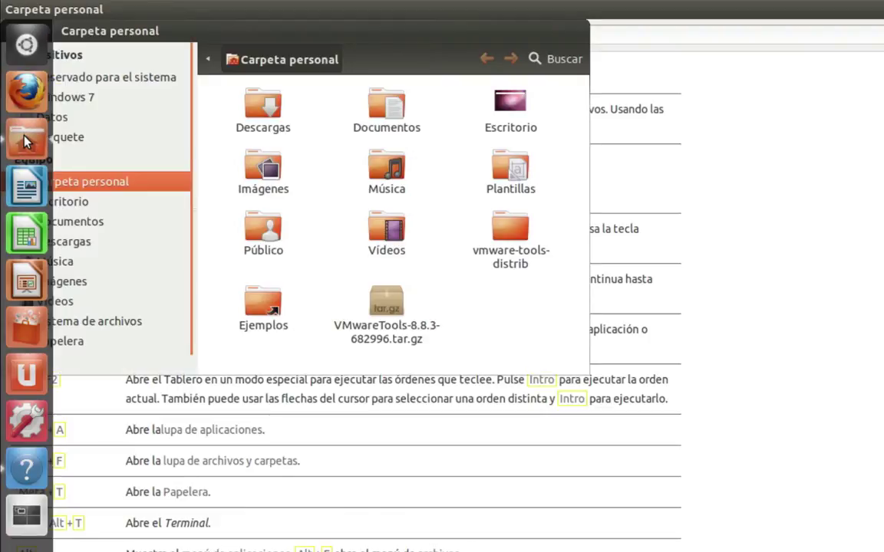
left_click_drag(273, 36, 402, 107)
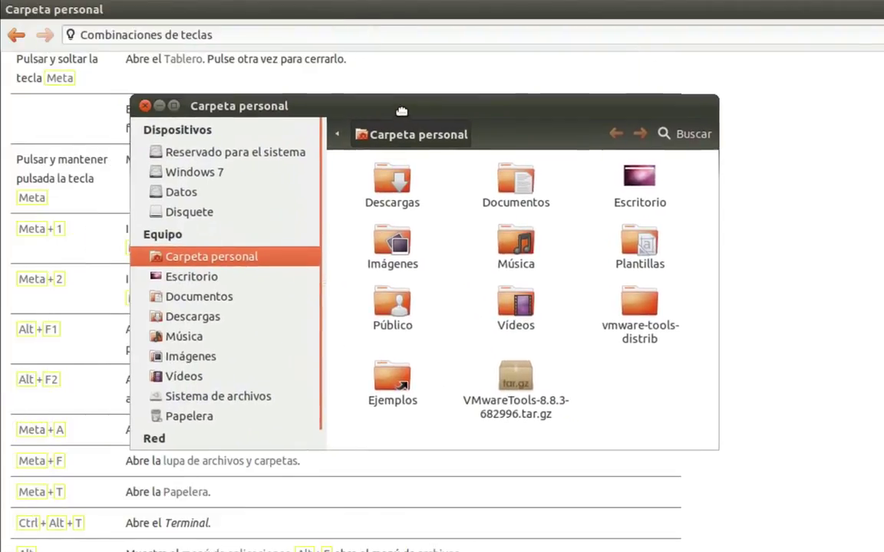
left_click(146, 108)
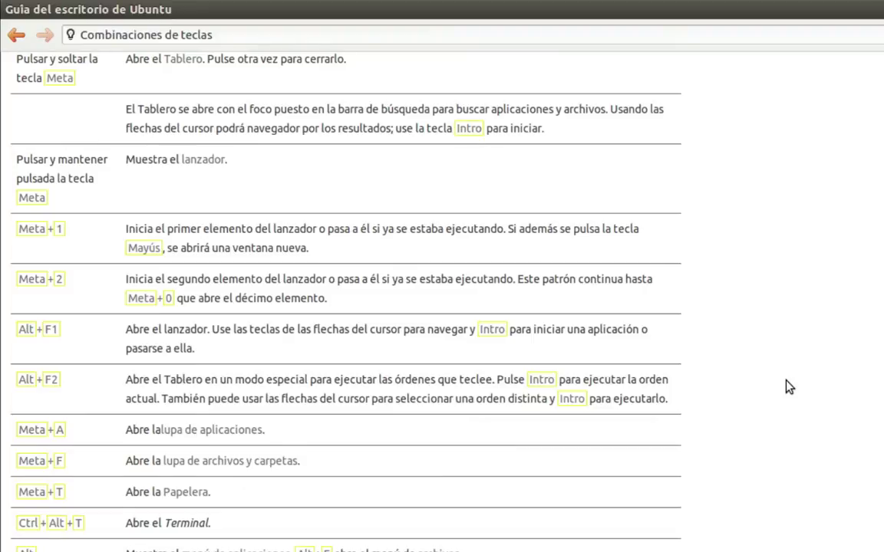
- Enlarge the guide's text by two levels, restore its size, and examine the remaining Dash and launcher key combinations
key("ctrl+plus")
key("ctrl+plus")
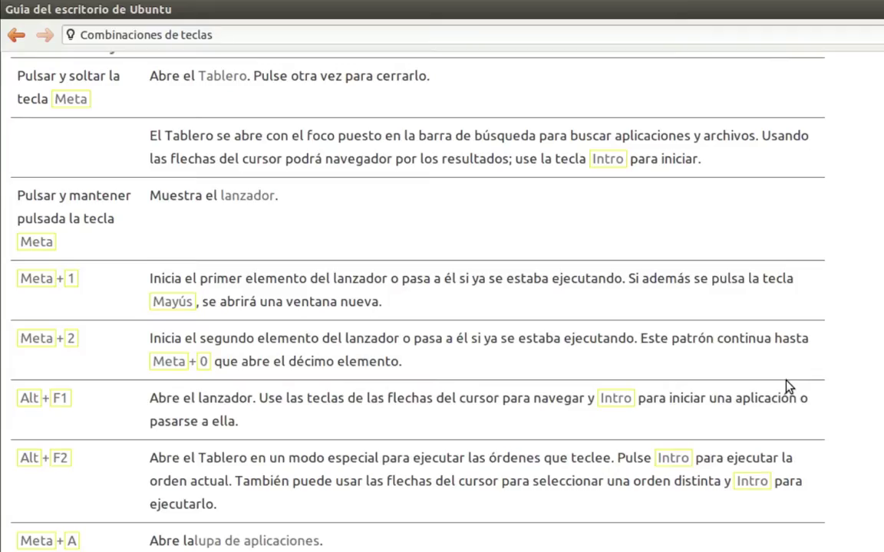
key("ctrl+minus")
key("ctrl+minus")
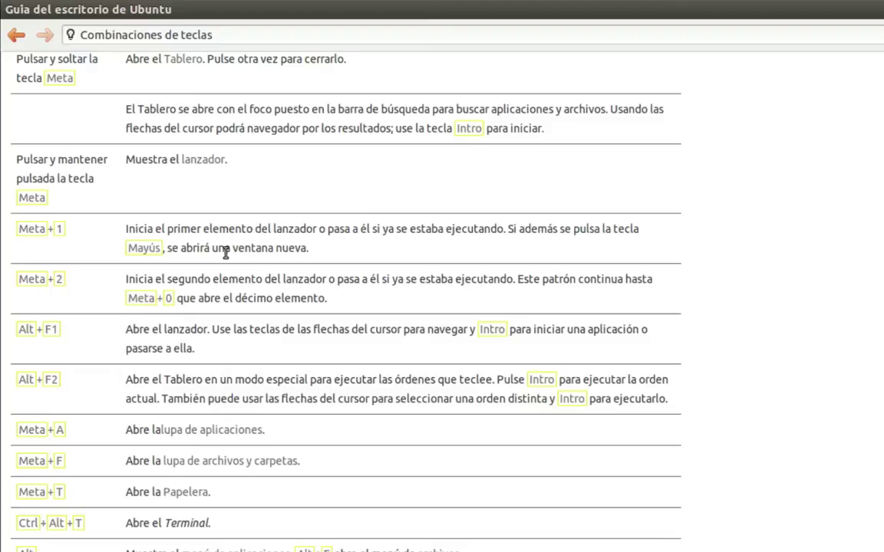
scroll(113, 282, "down", 1)
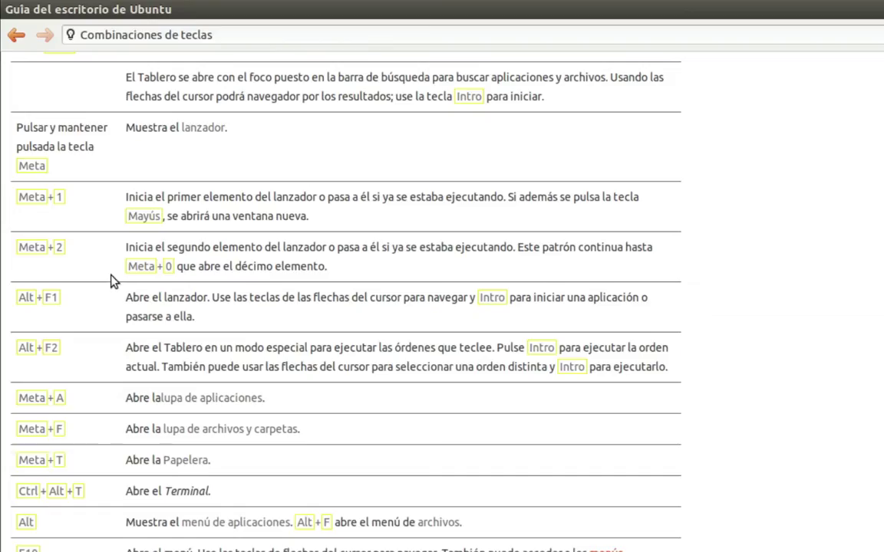
scroll(113, 282, "down", 1)
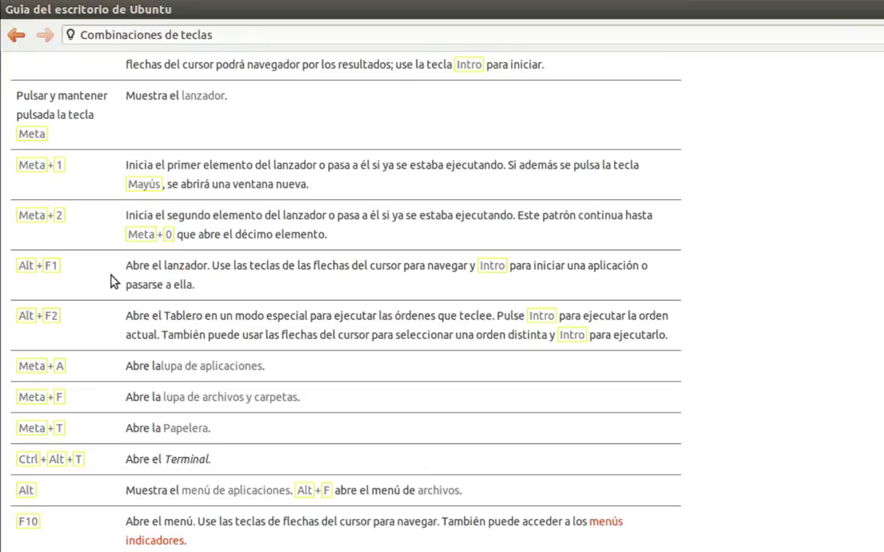
scroll(113, 281, "down", 1)
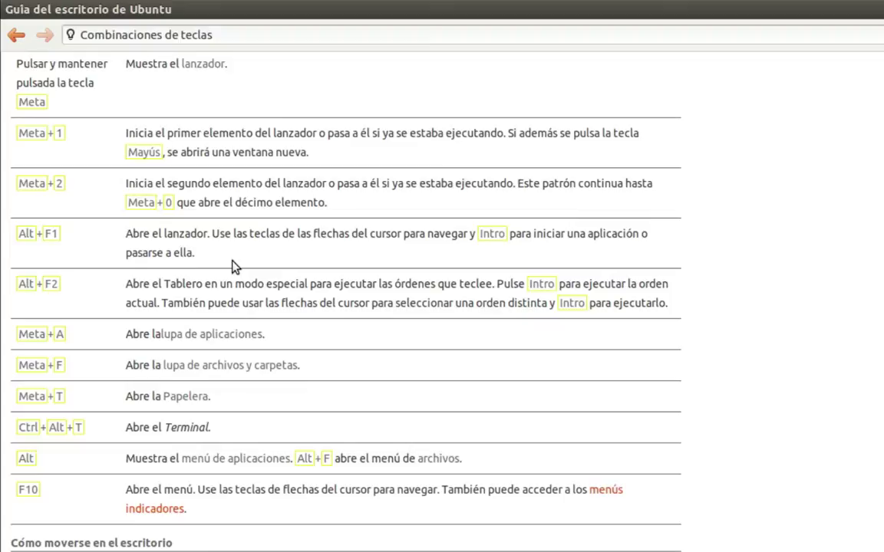
- Reveal the hidden launcher over the maximized guide and dismiss it again
key("alt")
key("super")
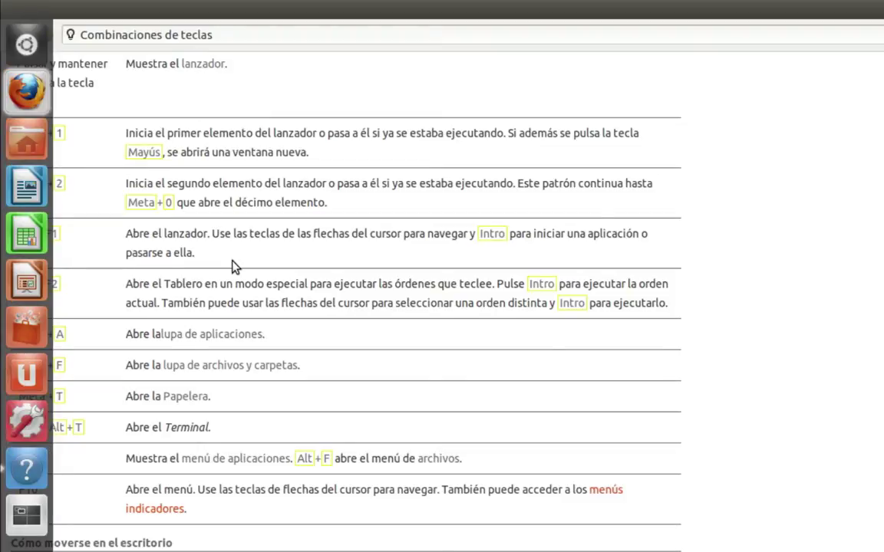
key("Escape")
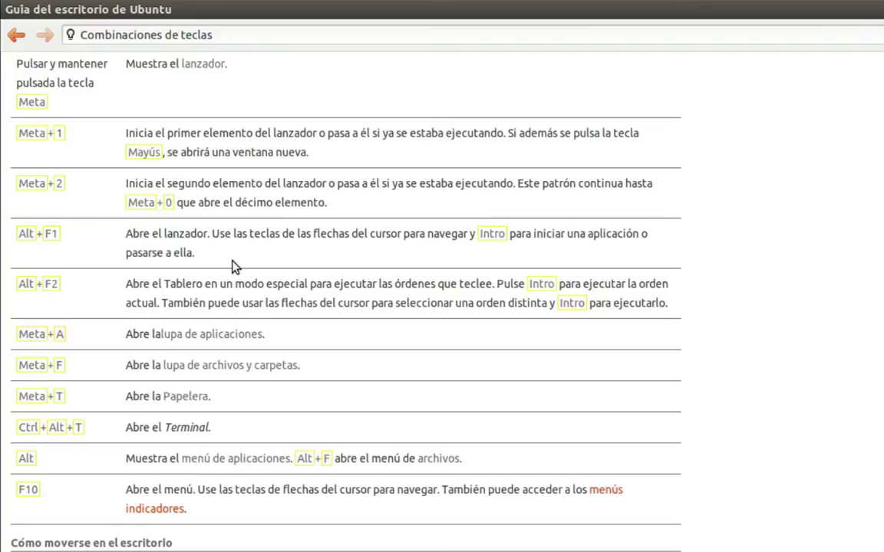
- Restore the guide from maximized to a normal window and place a newly opened home folder window beside it, clear of the launcher
mouse_move(51, 6)
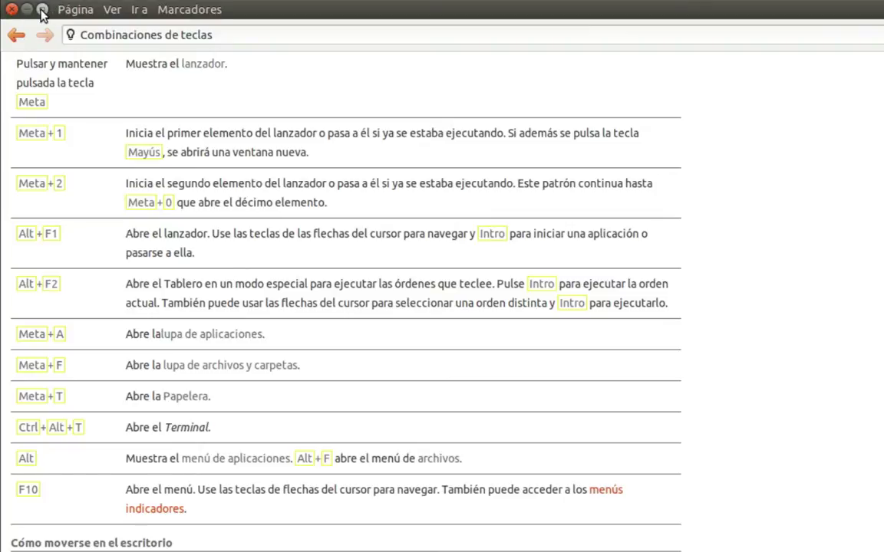
left_click(43, 9)
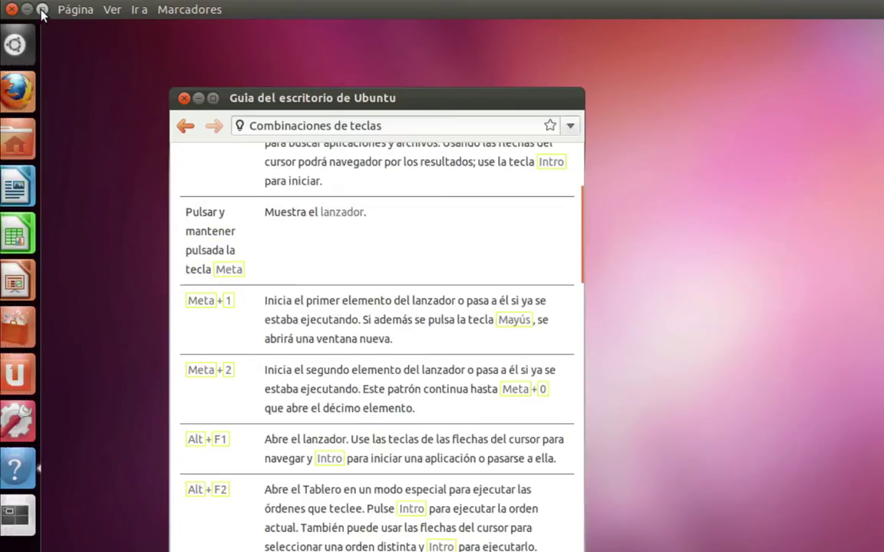
left_click(29, 130)
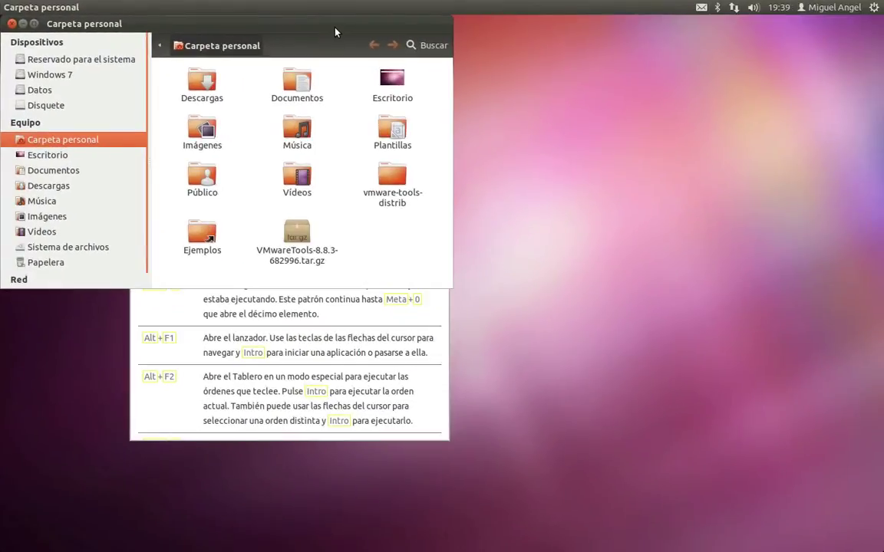
left_click_drag(419, 34, 883, 196)
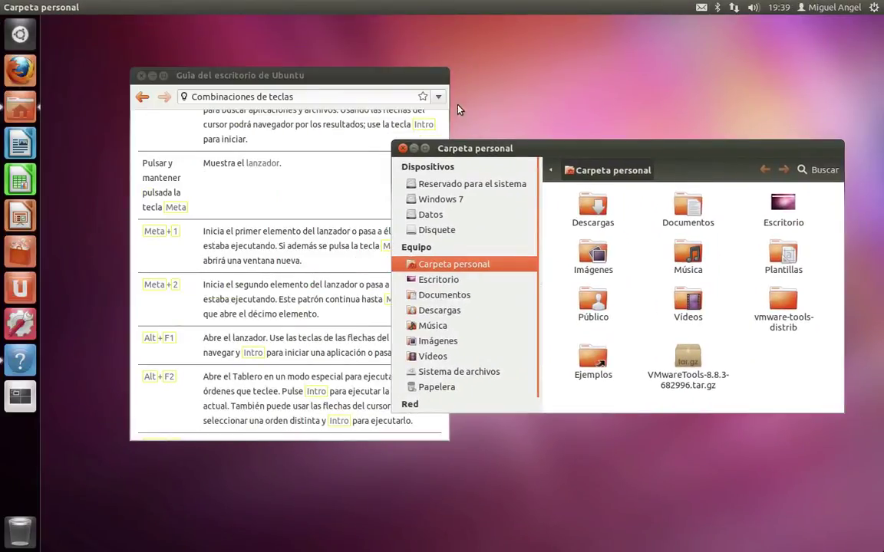
- Bring the guide to the front and go to its section "Cómo moverse en el escritorio"
left_click(365, 87)
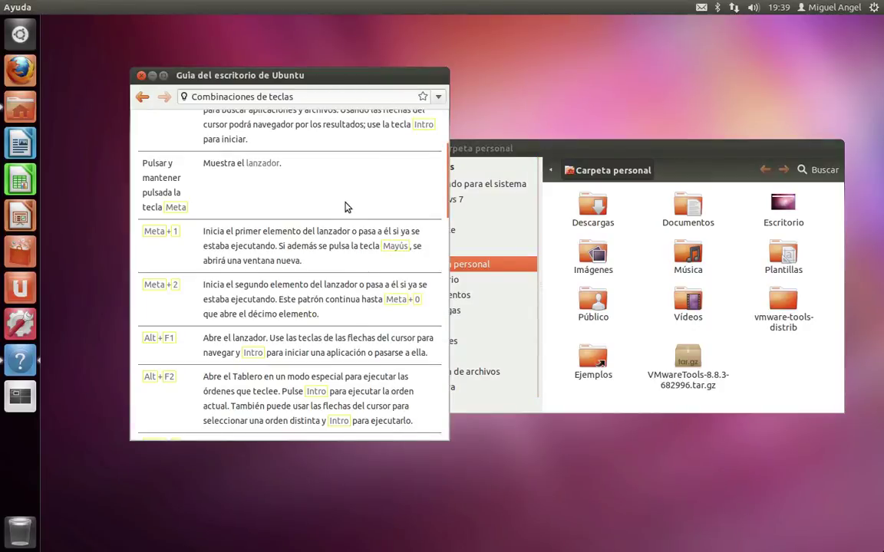
scroll(257, 278, "down", 5)
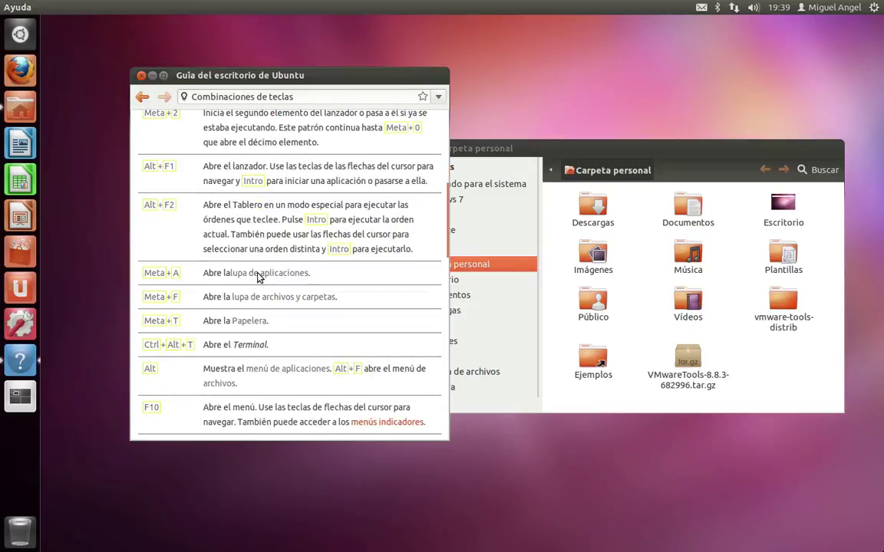
scroll(257, 277, "down", 7)
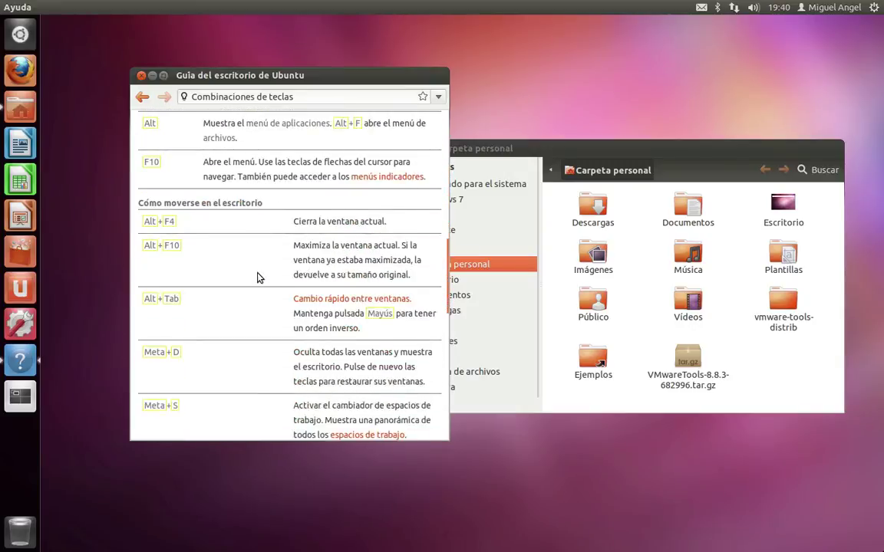
scroll(258, 278, "down", 1)
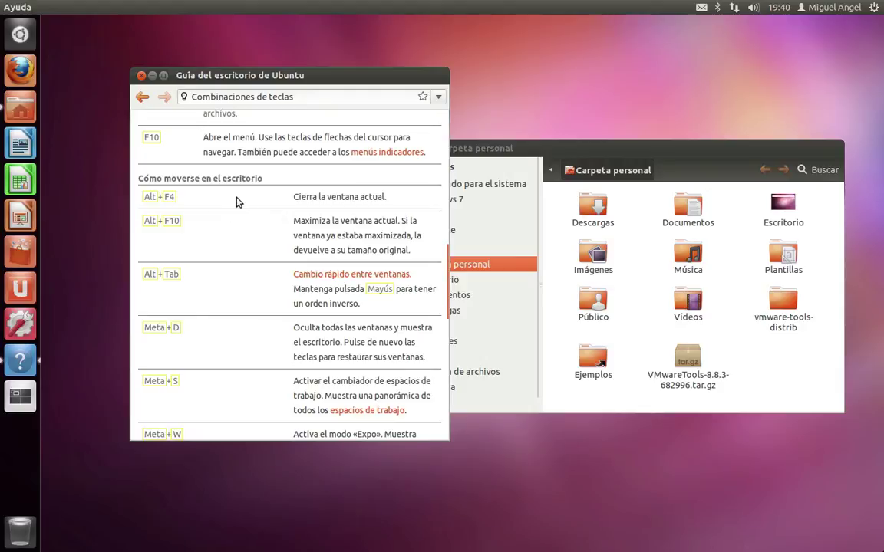
- Cycle between the guide and home folder windows with the window switcher, ending on the guide
key("alt")
key("alt+Tab")
key("alt+Tab")
key("alt+Tab")
key("alt+Tab")
- Go to the guide's entry for showing the desktop, and hide and restore all windows twice
scroll(238, 239, "down", 1)
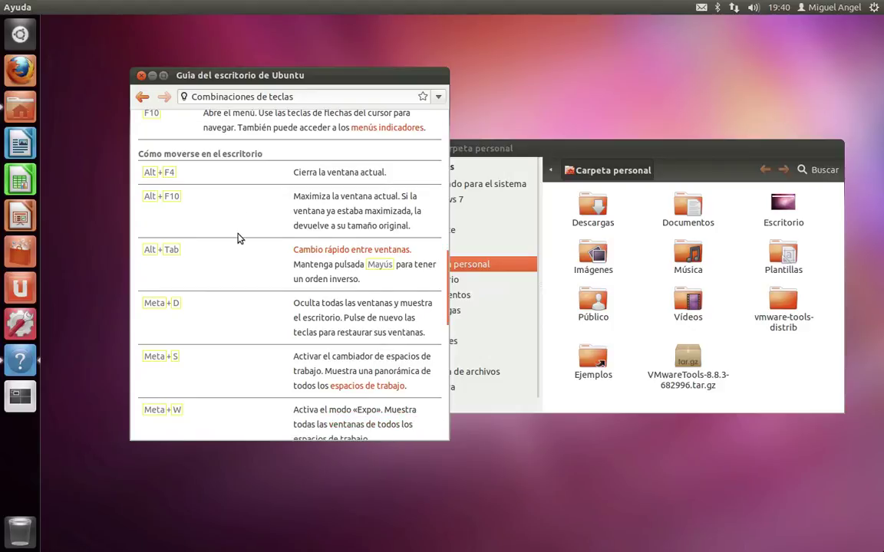
scroll(238, 238, "down", 3)
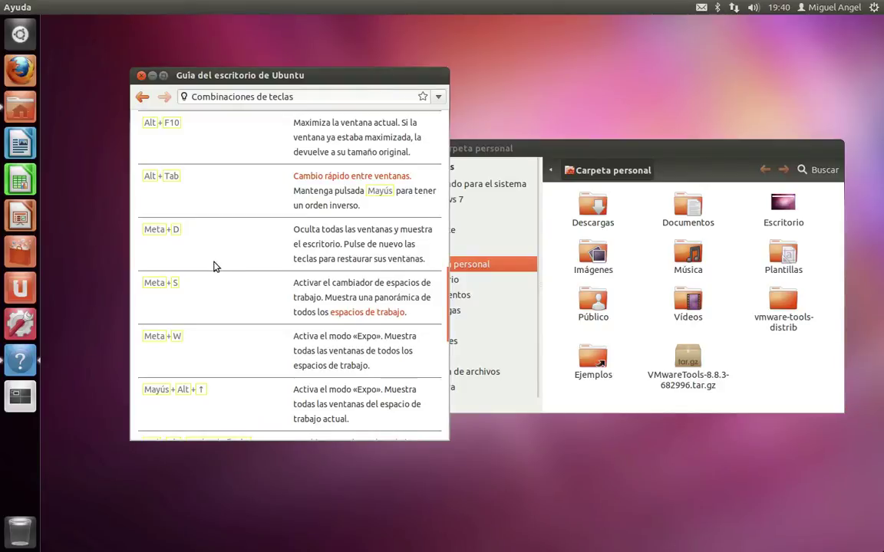
key("super+d")
key("super+d")
key("super+d")
key("super+d")
- Examine the guide's remaining key combinations for workspaces, screen locking, editing and screenshots, down to the end of the page
scroll(238, 257, "down", 1)
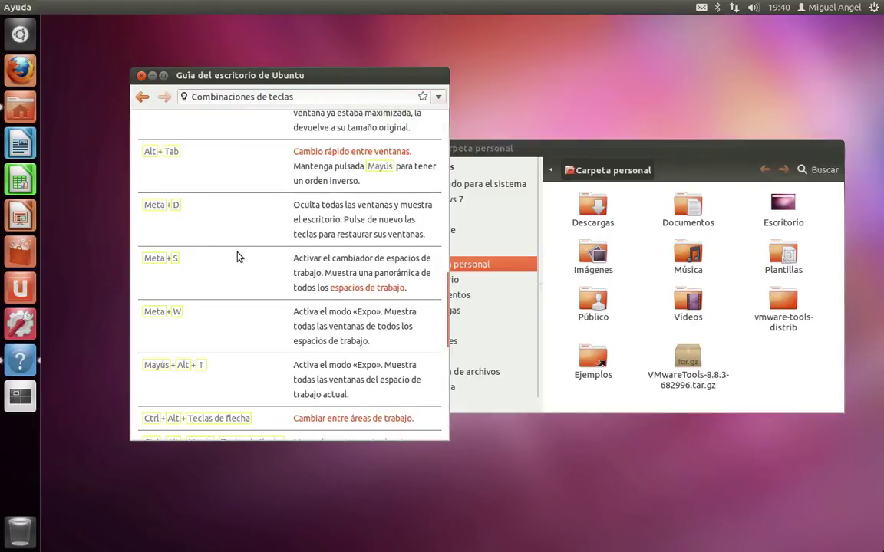
scroll(238, 257, "down", 2)
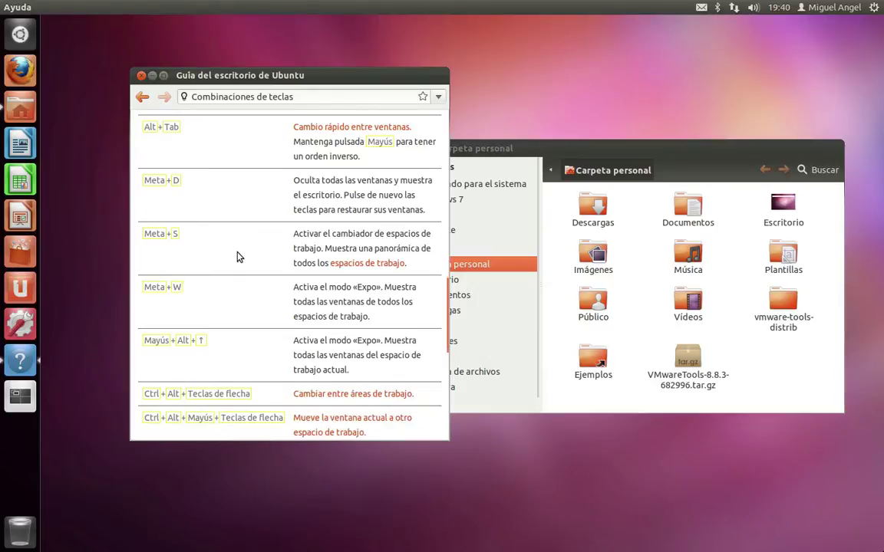
scroll(238, 257, "down", 1)
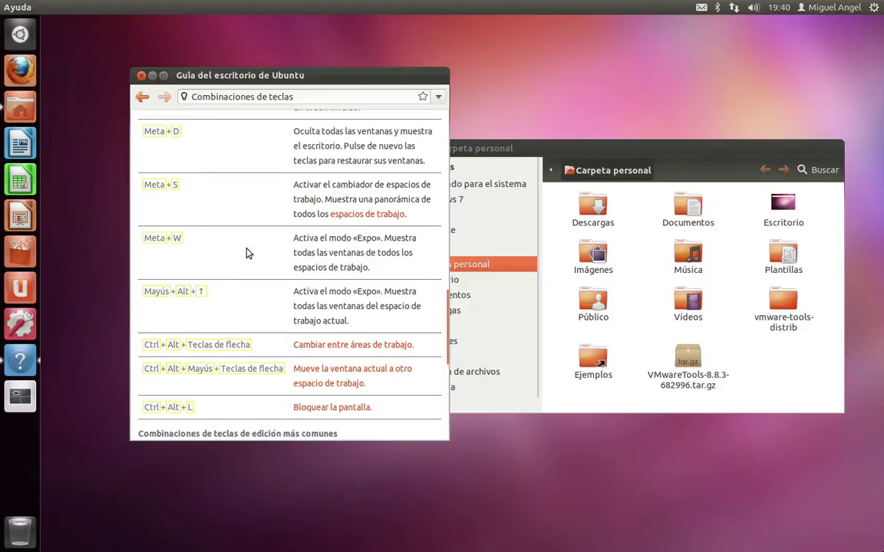
scroll(263, 249, "down", 1)
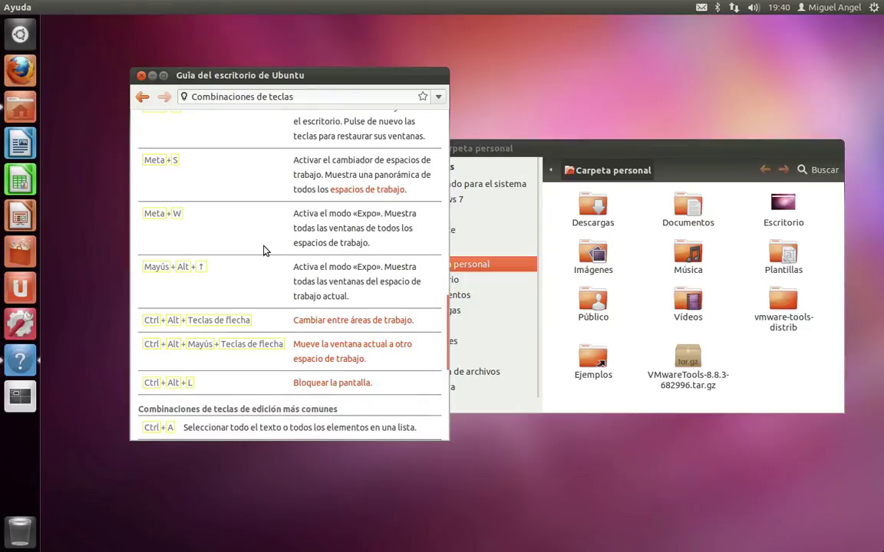
scroll(264, 250, "down", 4)
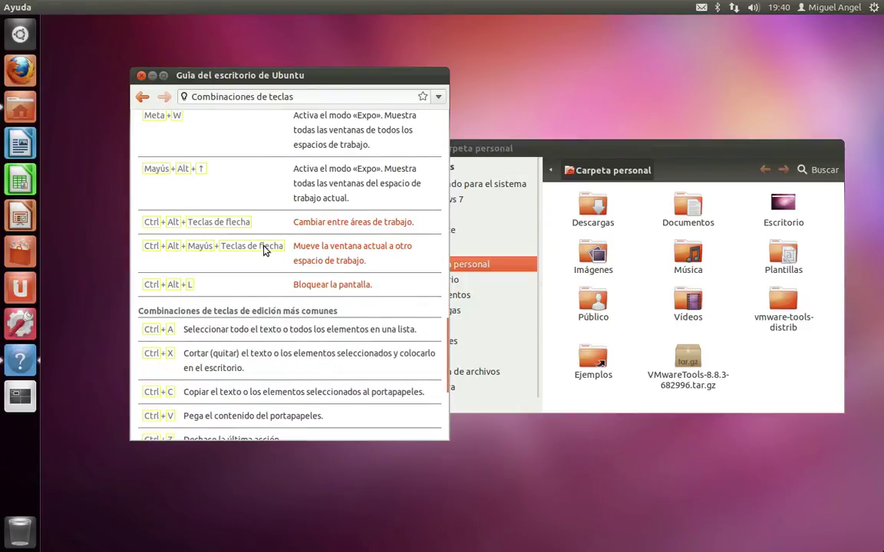
scroll(263, 250, "down", 2)
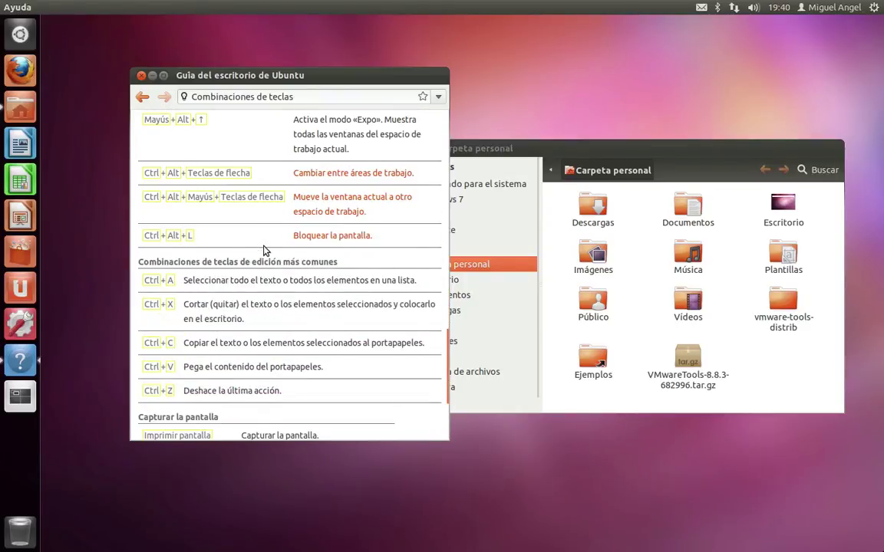
scroll(263, 249, "down", 2)
scroll(263, 250, "down", 2)
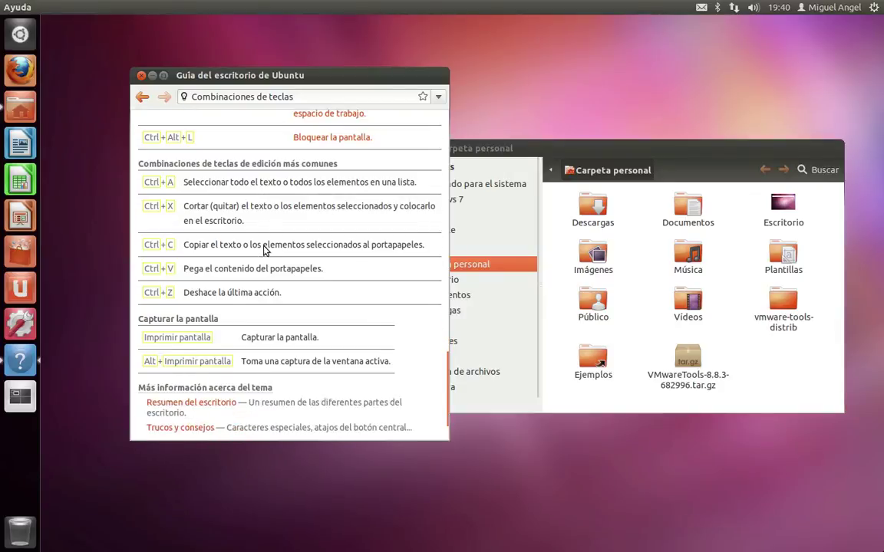
scroll(263, 251, "down", 2)
scroll(263, 250, "down", 1)
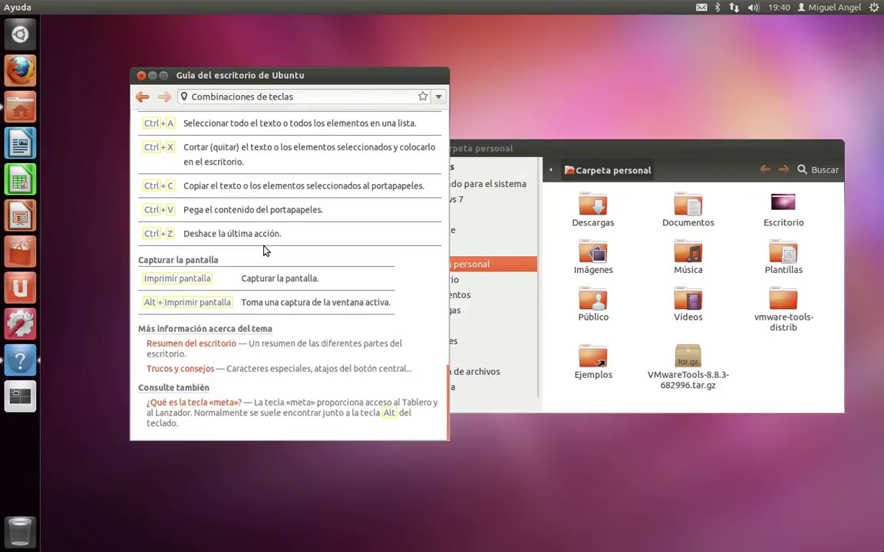
- Close the desktop guide and the home folder window, leaving the desktop empty
left_click(142, 76)
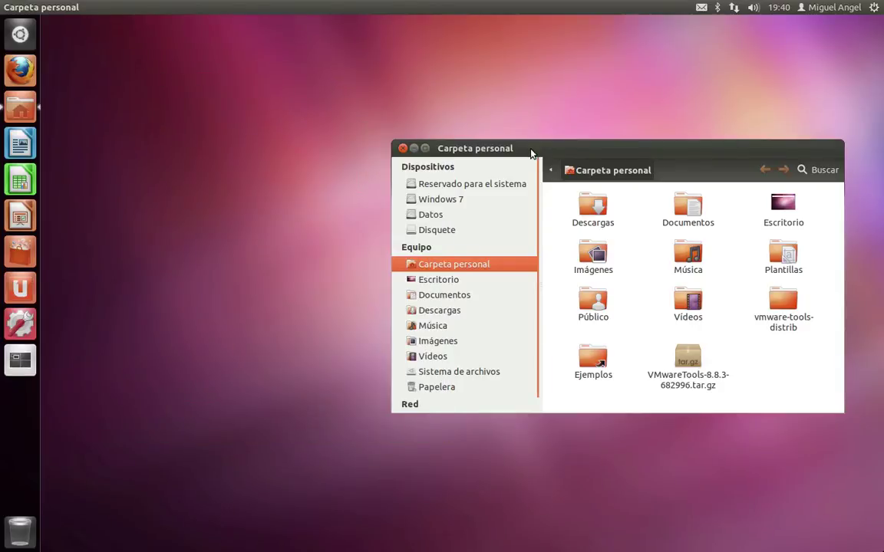
left_click_drag(532, 152, 235, 90)
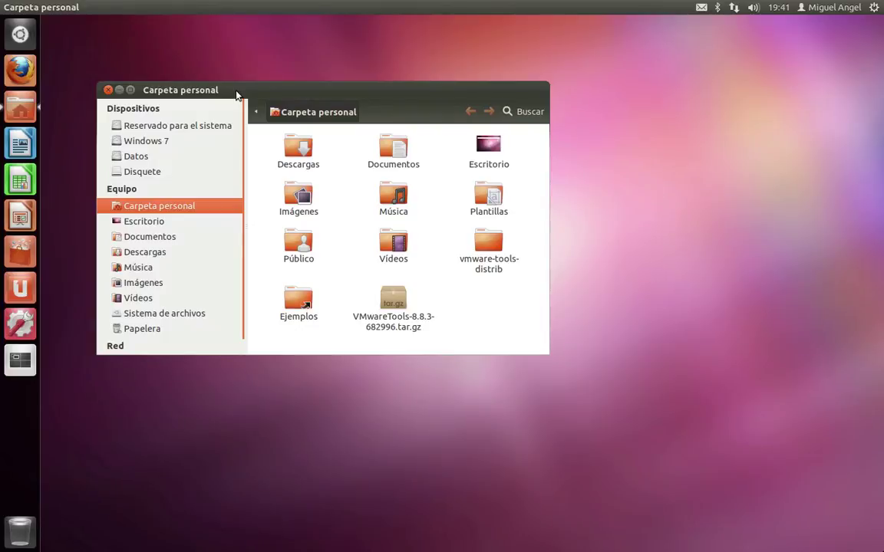
left_click(108, 89)
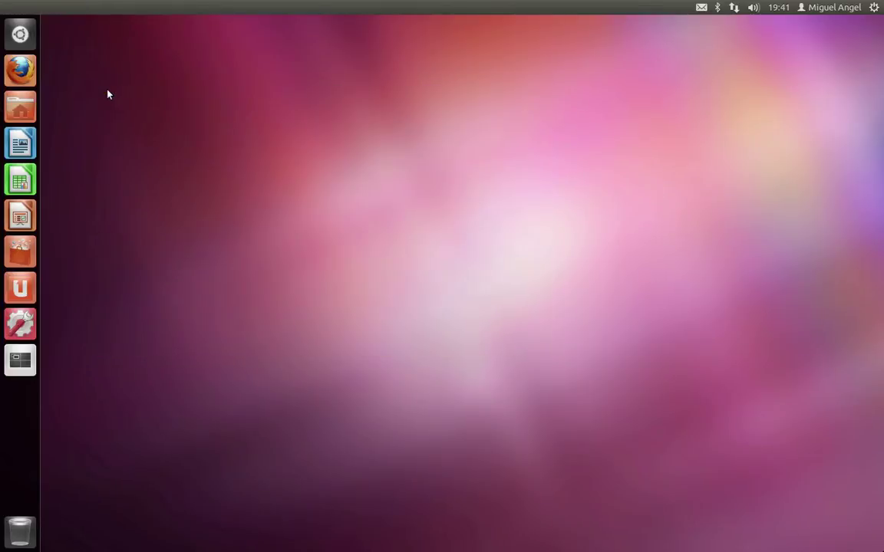
- Open the Dash and look through its applications, files and folders, and music lenses, ending on the applications lens
left_click(22, 37)
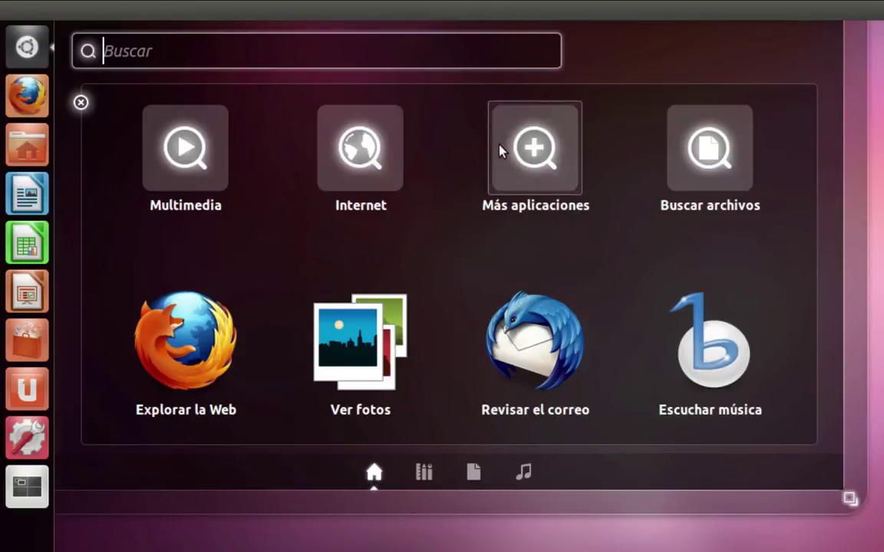
left_click(423, 480)
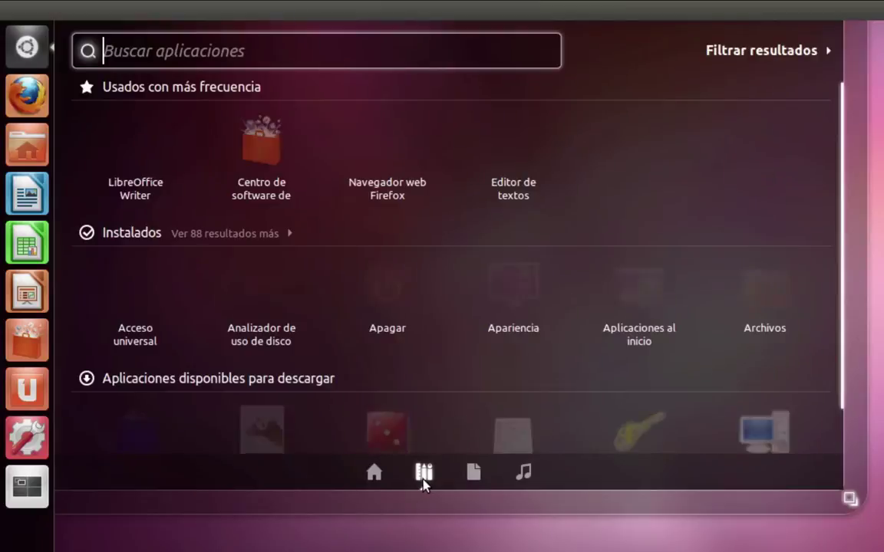
left_click(474, 473)
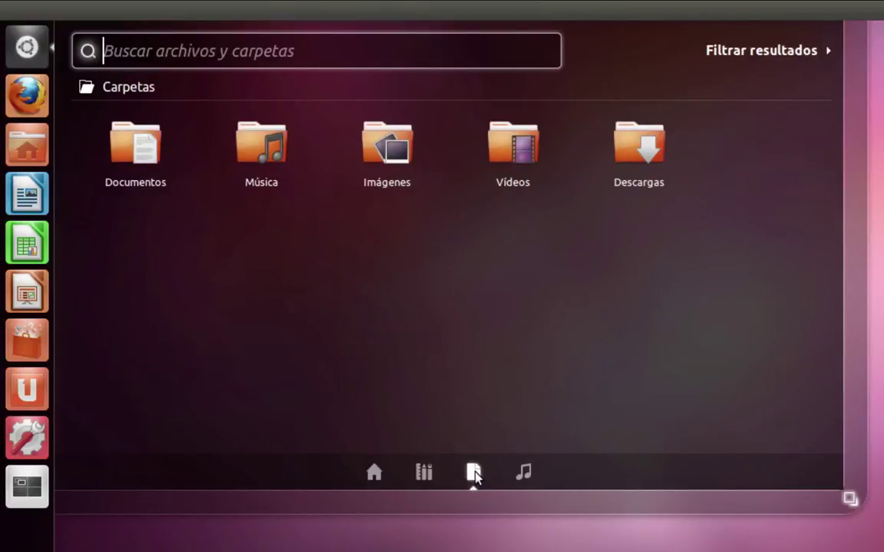
left_click(525, 473)
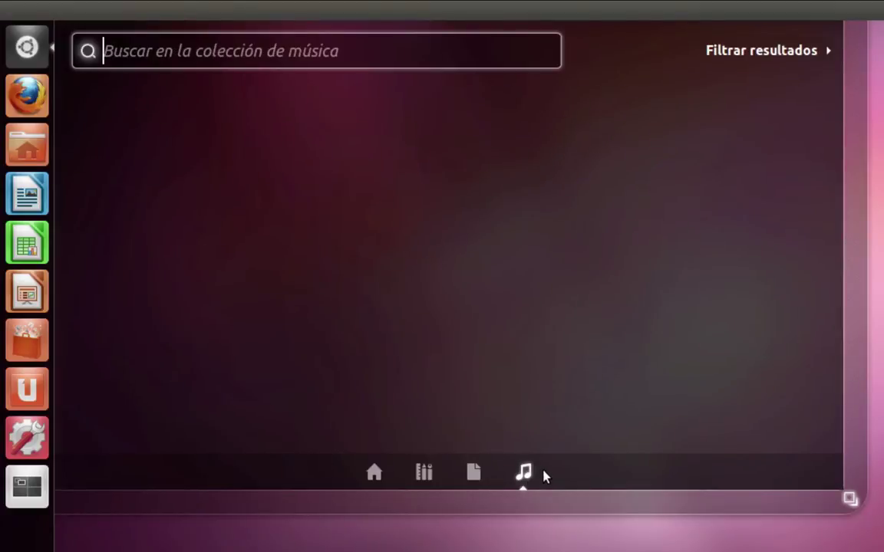
left_click(474, 482)
left_click(423, 474)
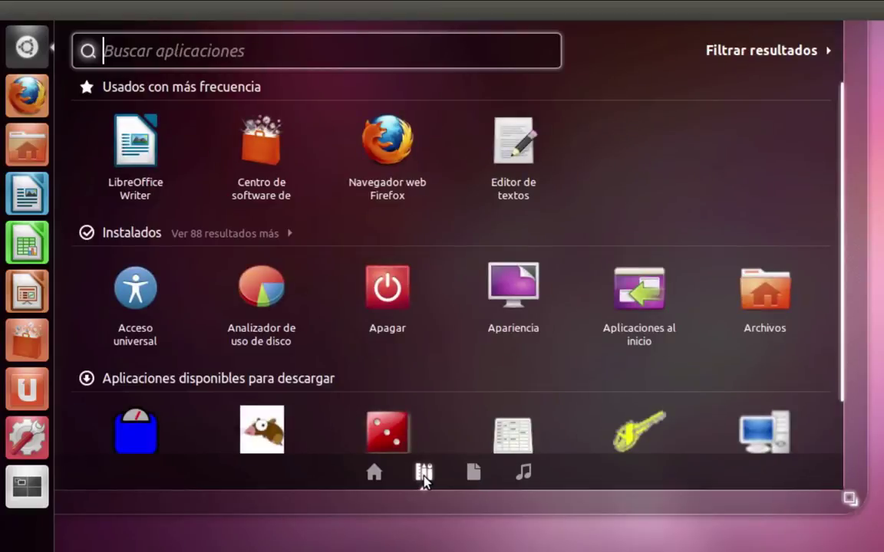
- Return to the Dash home view, expand it to fill the screen, and dismiss it
left_click(372, 477)
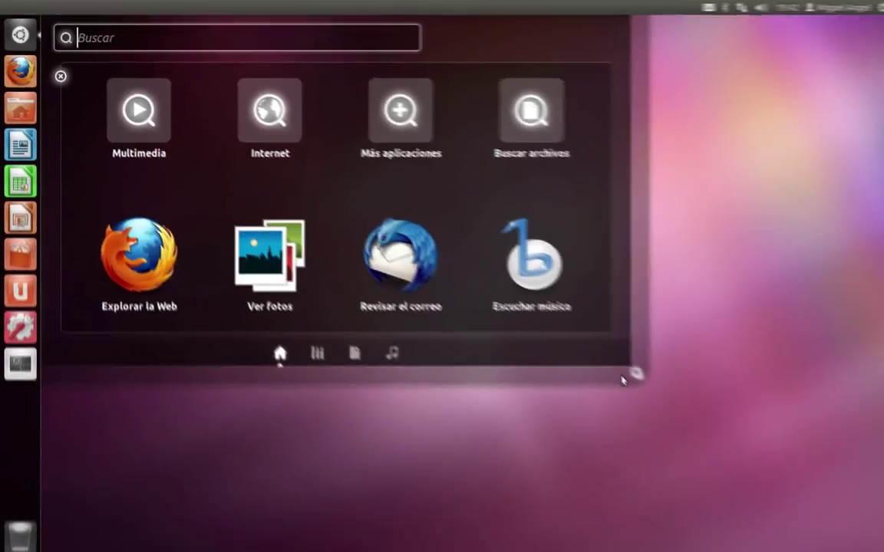
left_click(631, 369)
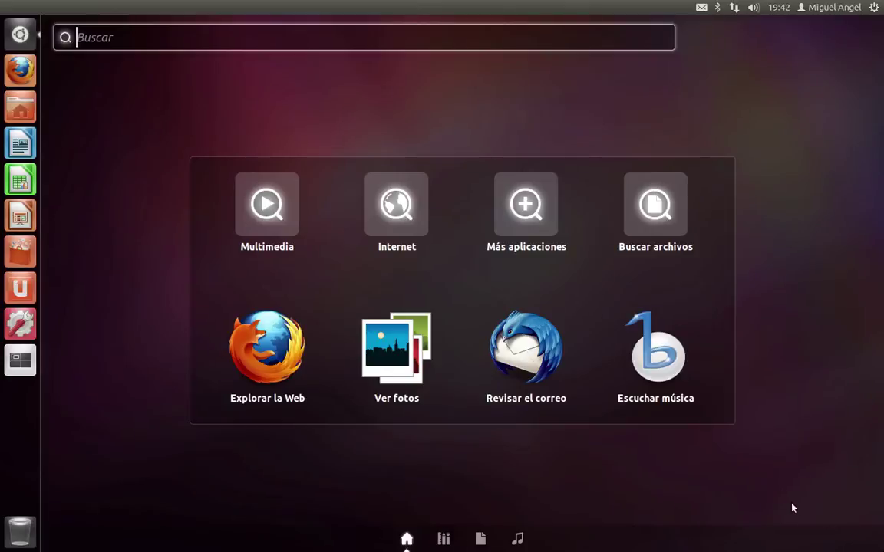
left_click(405, 539)
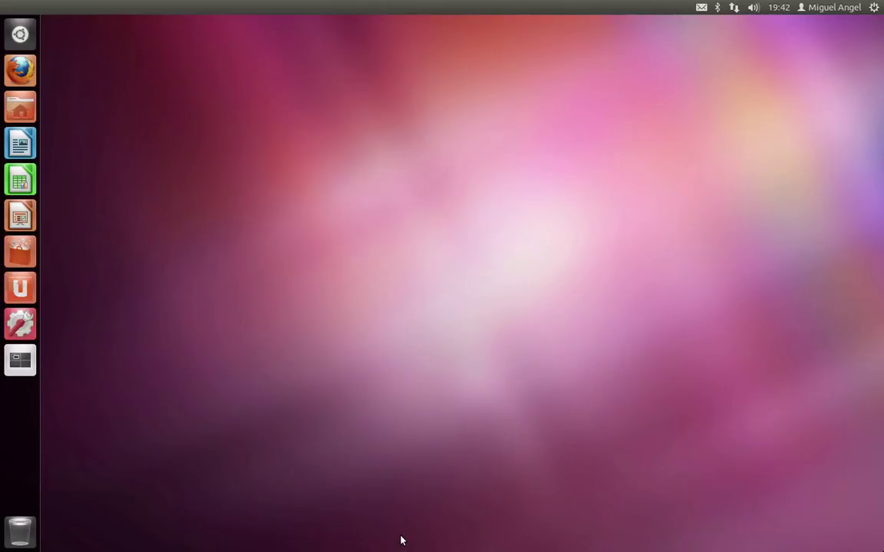
- Reopen the Dash and collapse its home shortcuts, show them again through Atajos, and collapse them once more
left_click(11, 35)
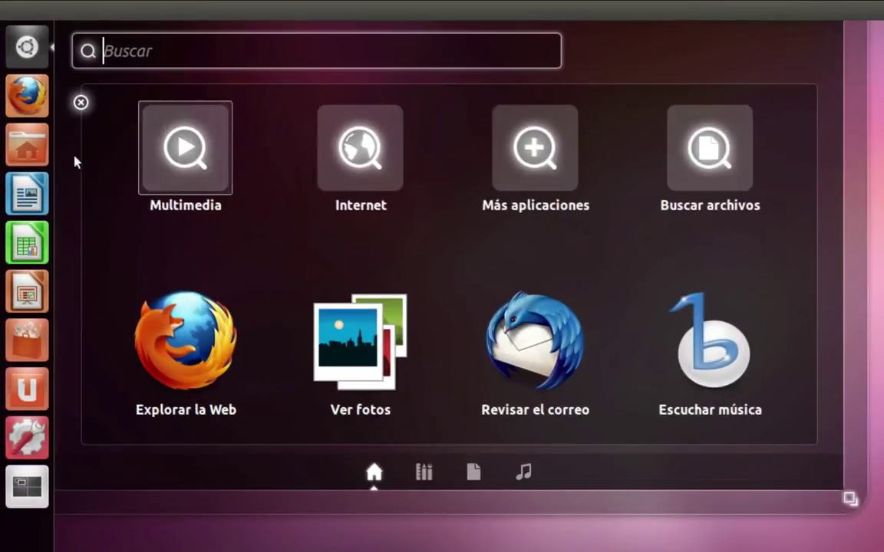
left_click(80, 103)
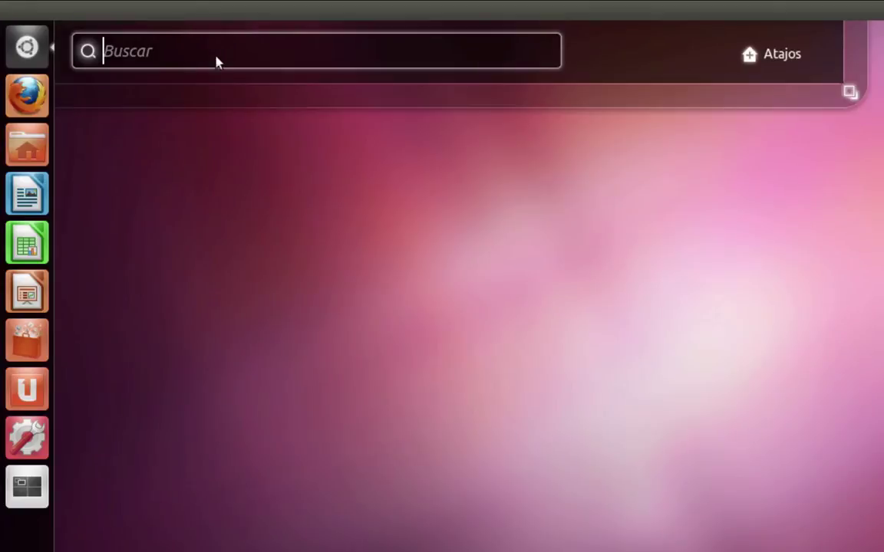
left_click(766, 61)
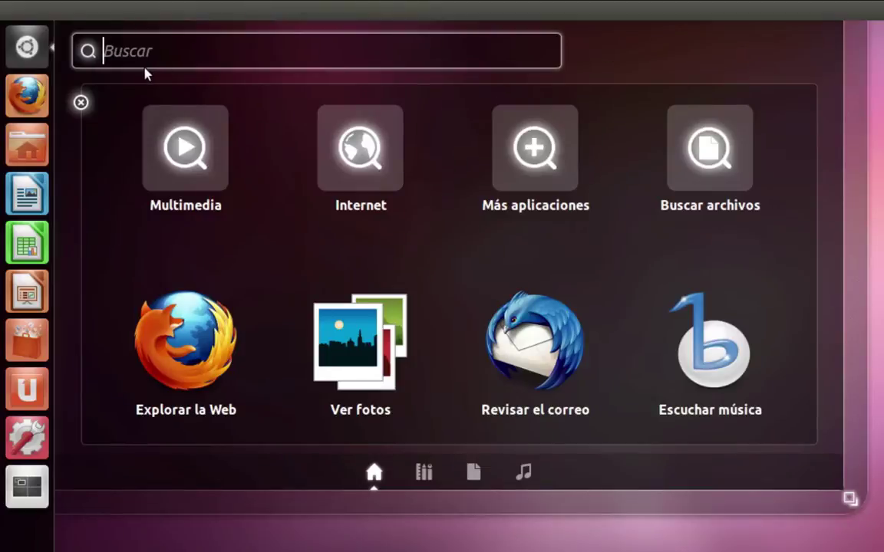
left_click(80, 102)
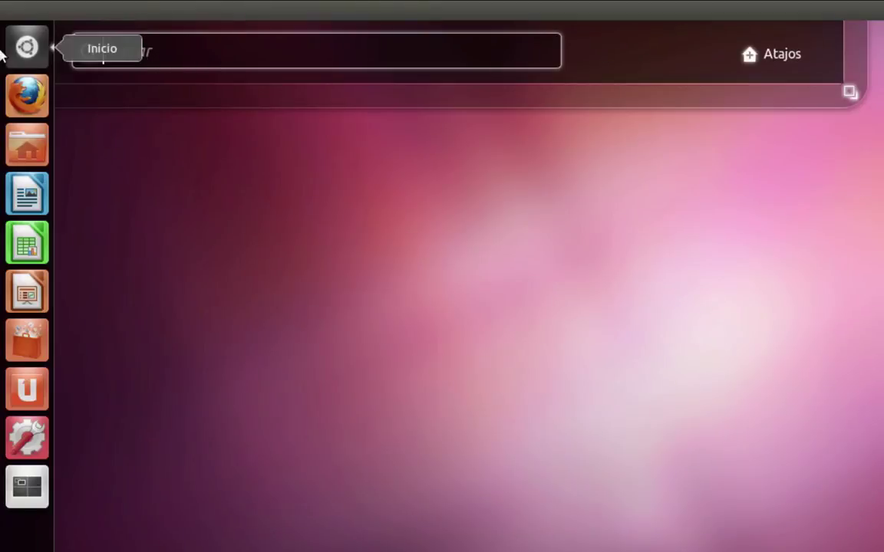
- Reopen the Dash on its home shortcuts and expand it to fill the screen
left_click(26, 48)
left_click(26, 48)
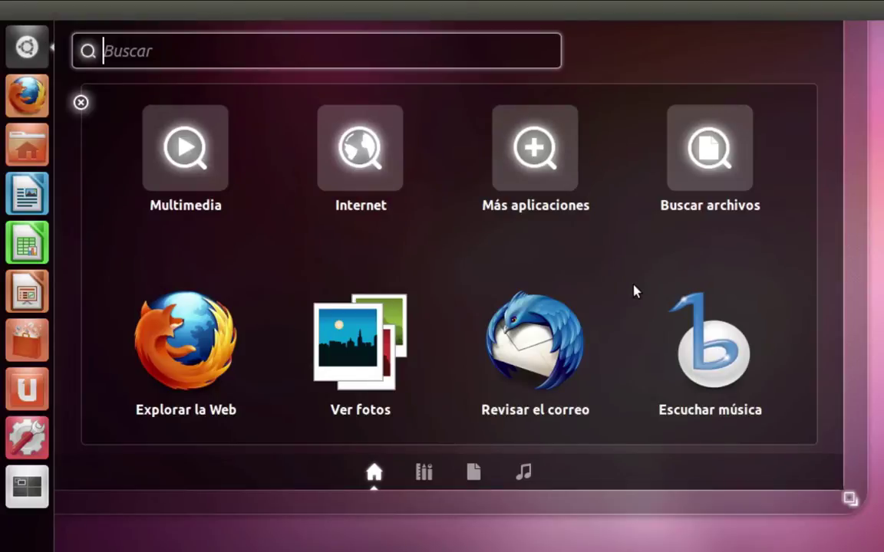
left_click(850, 499)
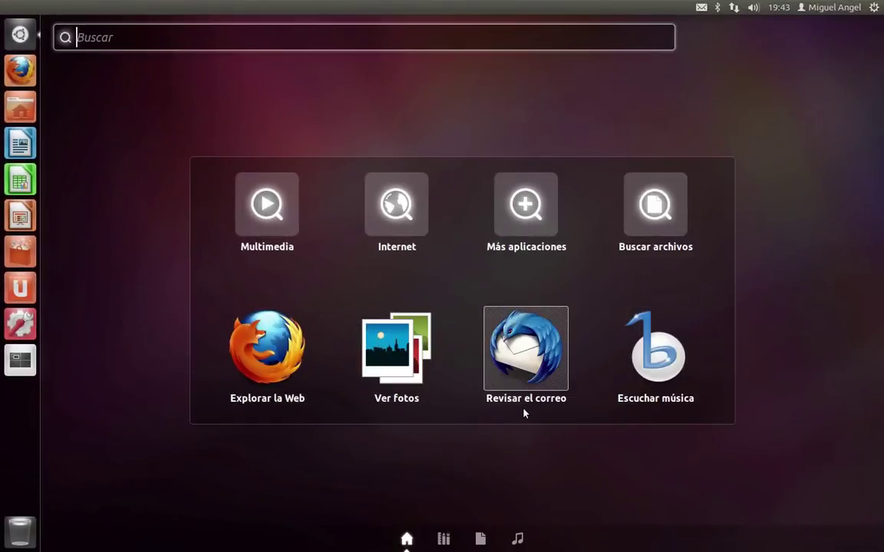
- Open the applications lens and show the full list of installed applications, looking through it down to its last entries
left_click(443, 540)
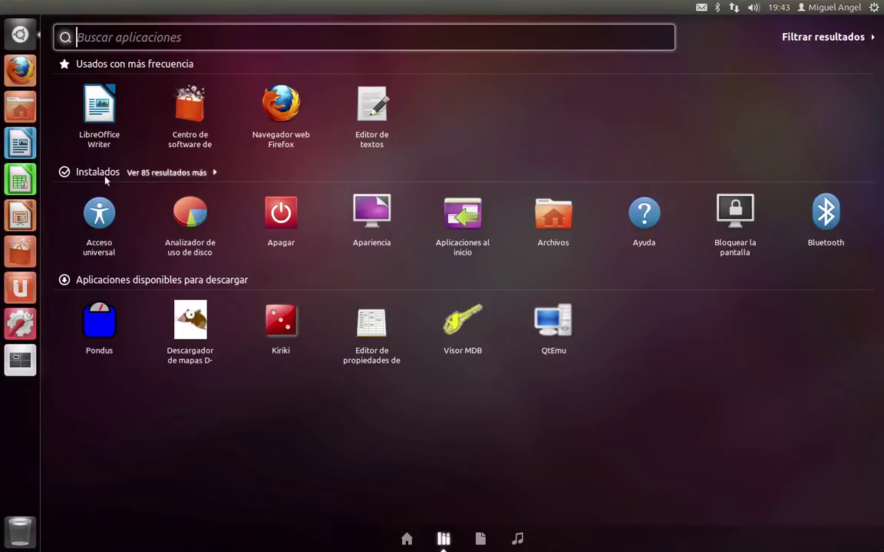
left_click(142, 174)
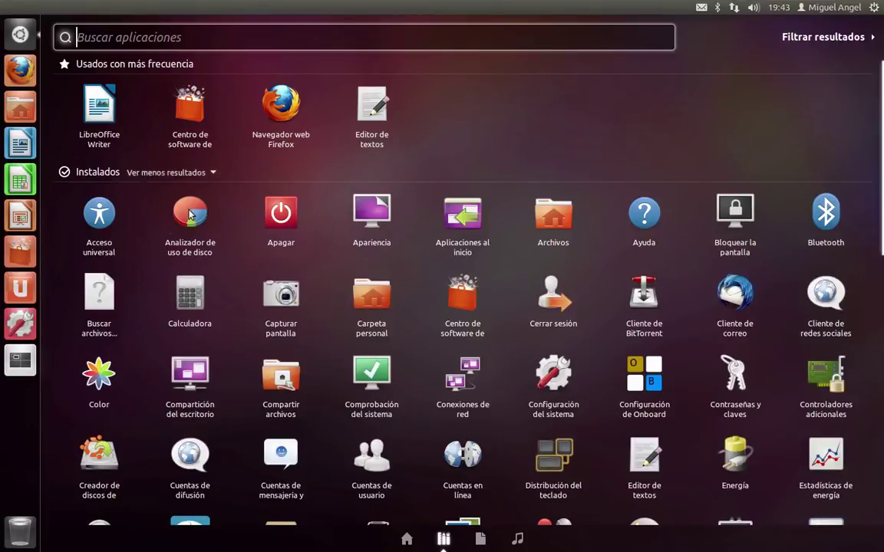
scroll(271, 273, "down", 5)
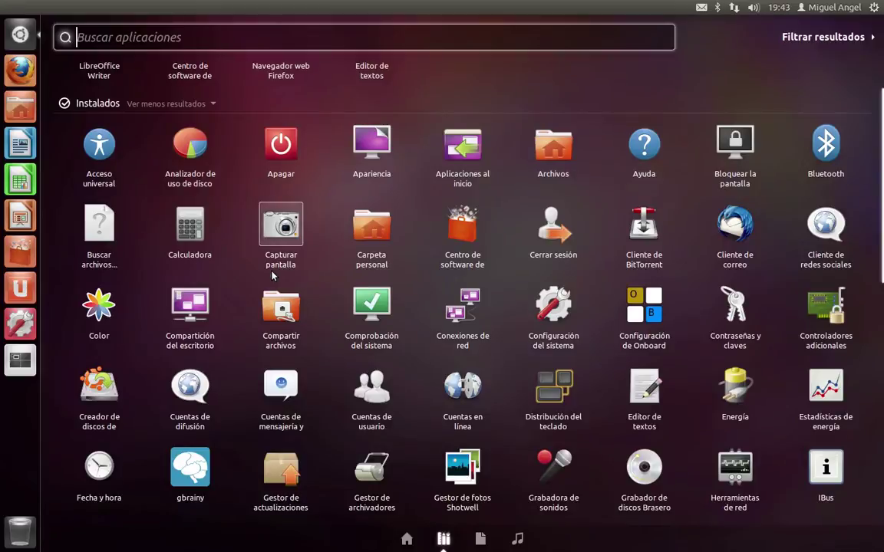
scroll(272, 276, "down", 6)
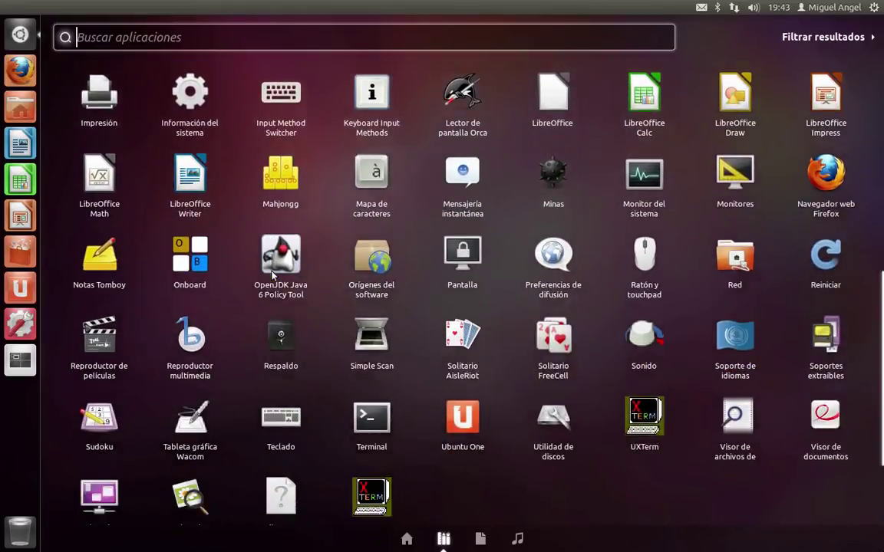
scroll(272, 276, "up", 10)
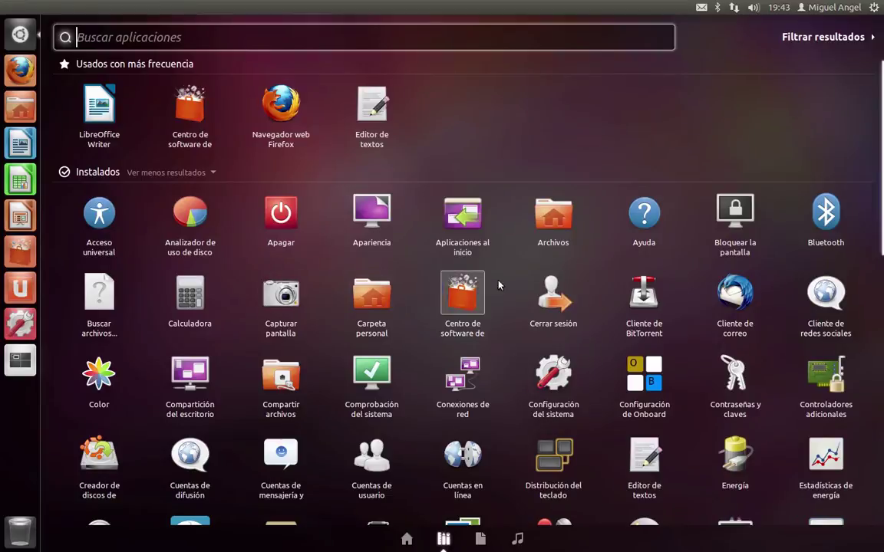
- Filter the applications by Internet, Multimedia and Ofimática in turn, then reset the type to Todo and hide the filters
left_click(838, 41)
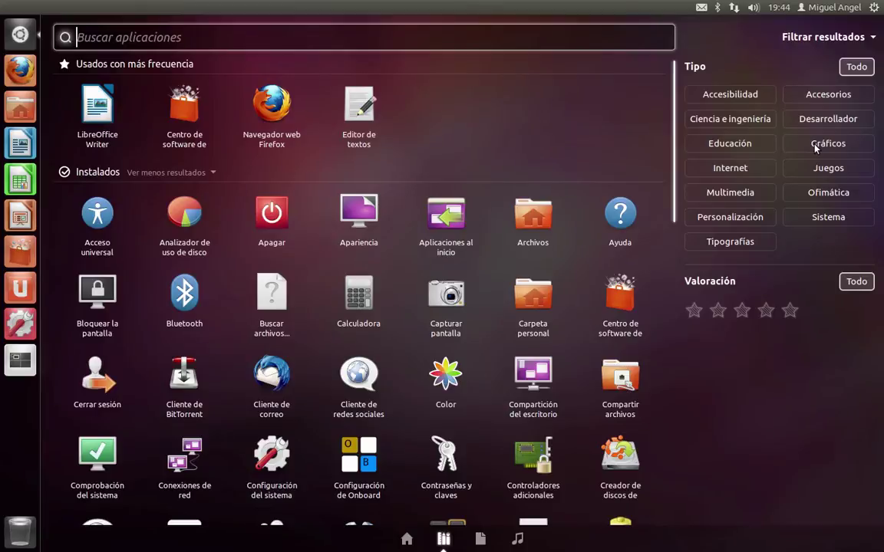
left_click(733, 169)
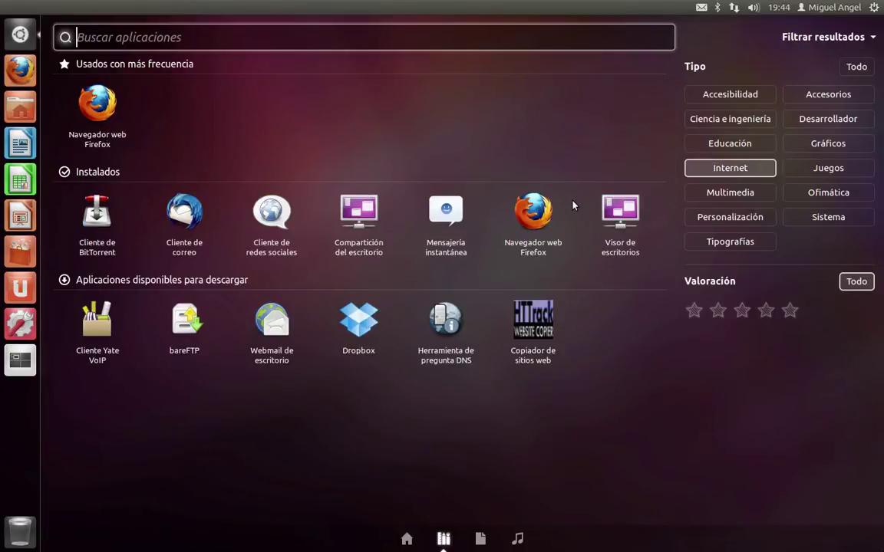
left_click(730, 193)
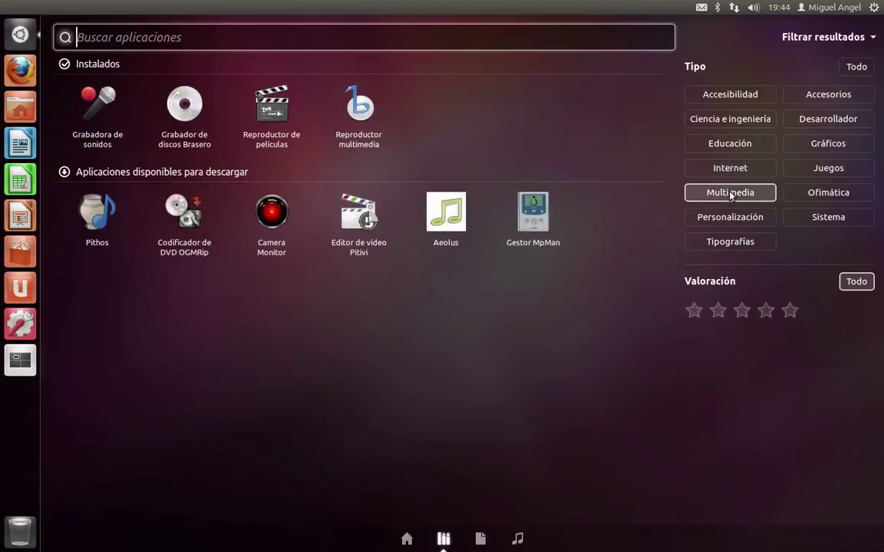
left_click(813, 196)
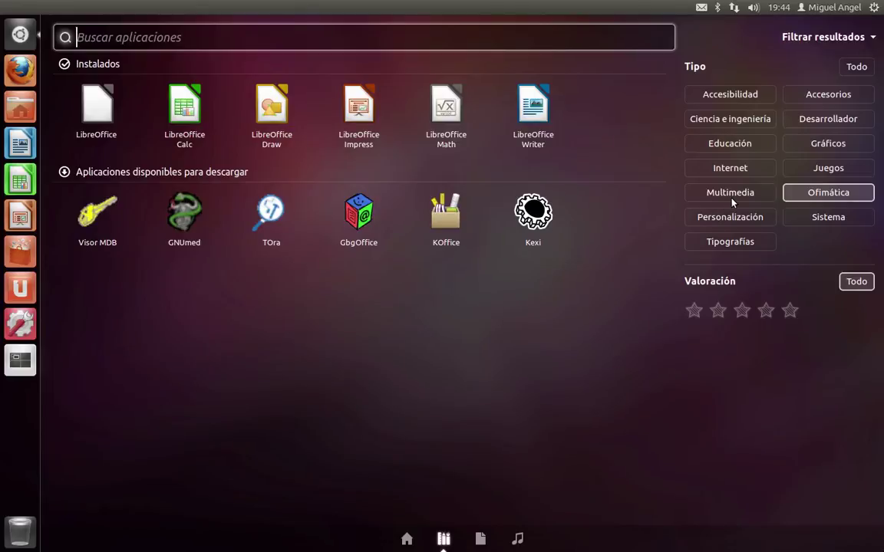
left_click(857, 70)
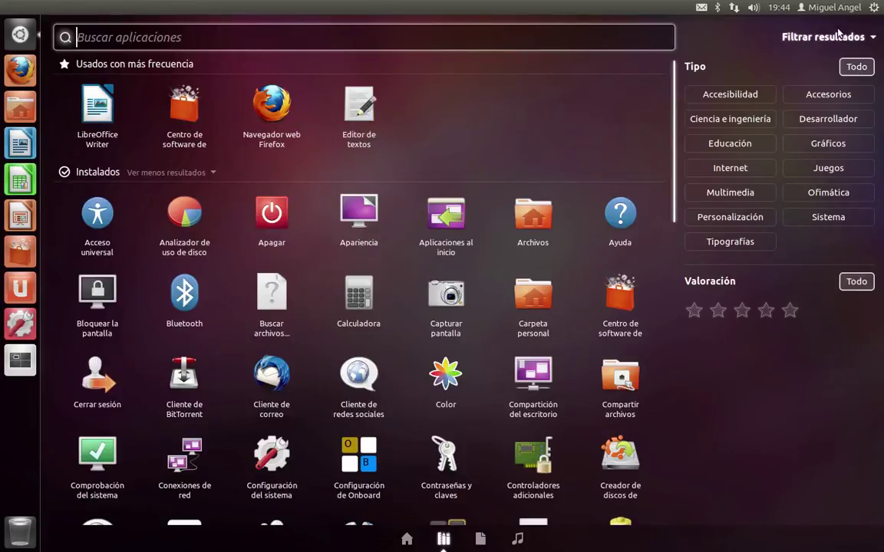
left_click(836, 39)
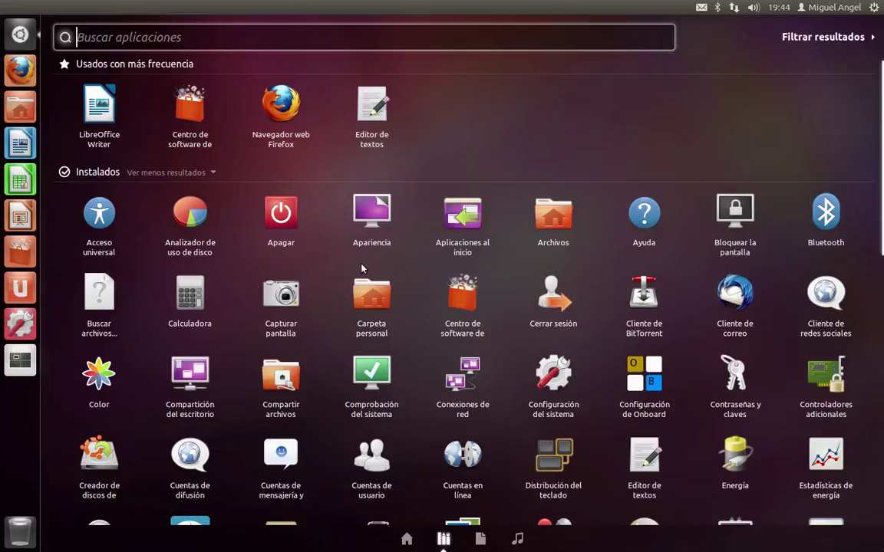
- Examine the installed applications one row after another, from accessibility and system tools to office programs, games and viewers
scroll(364, 268, "down", 2)
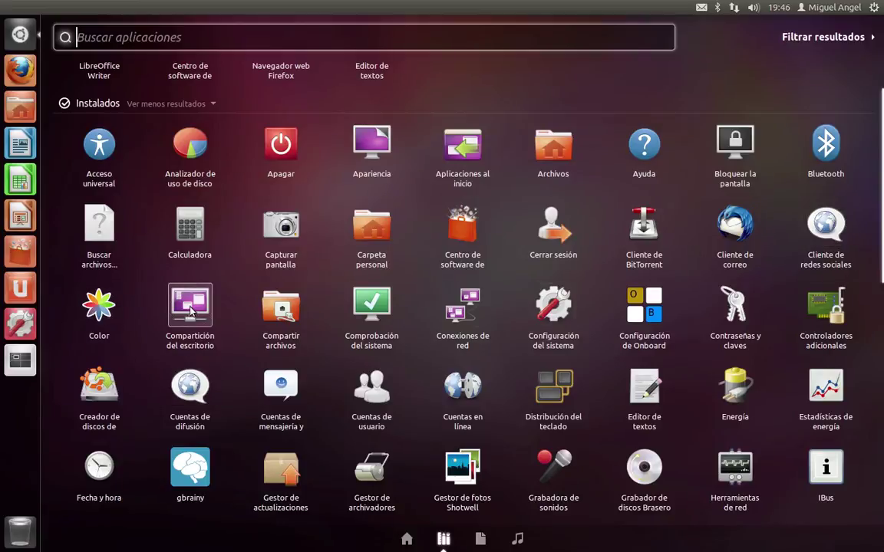
scroll(192, 310, "down", 3)
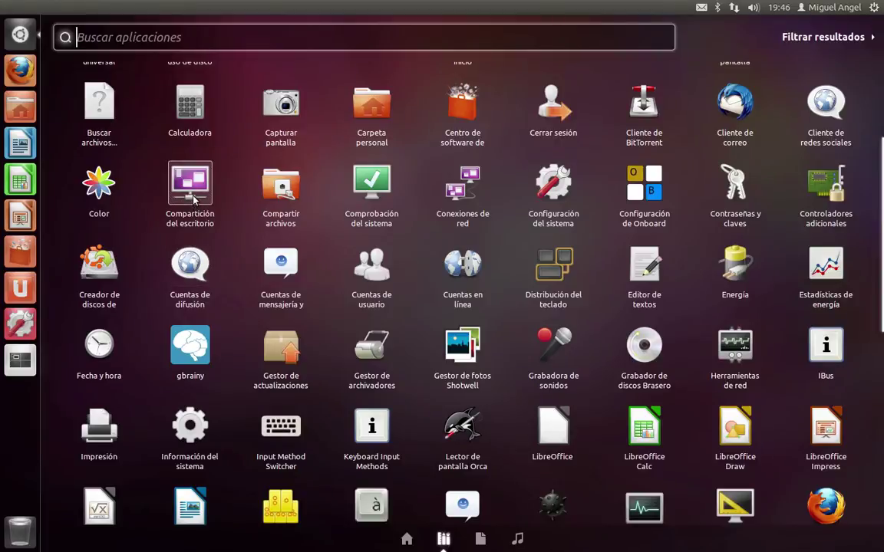
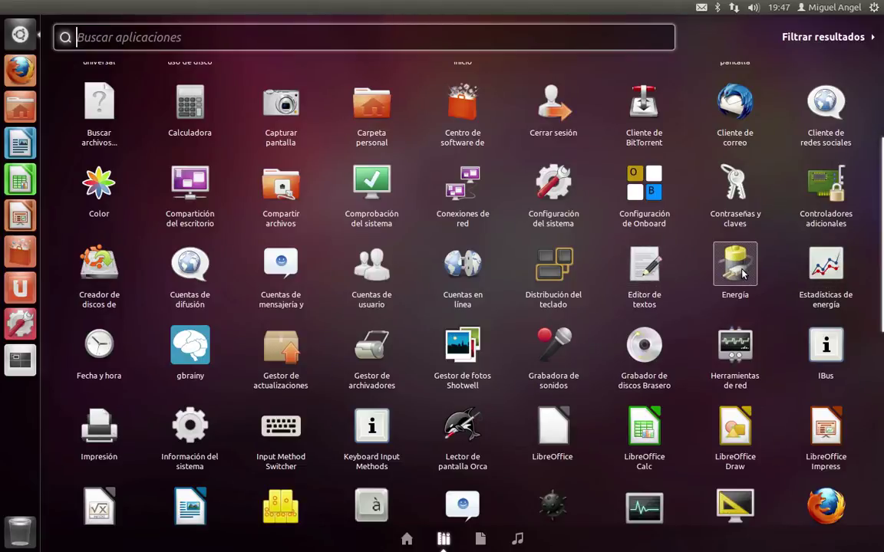
scroll(827, 268, "down", 3)
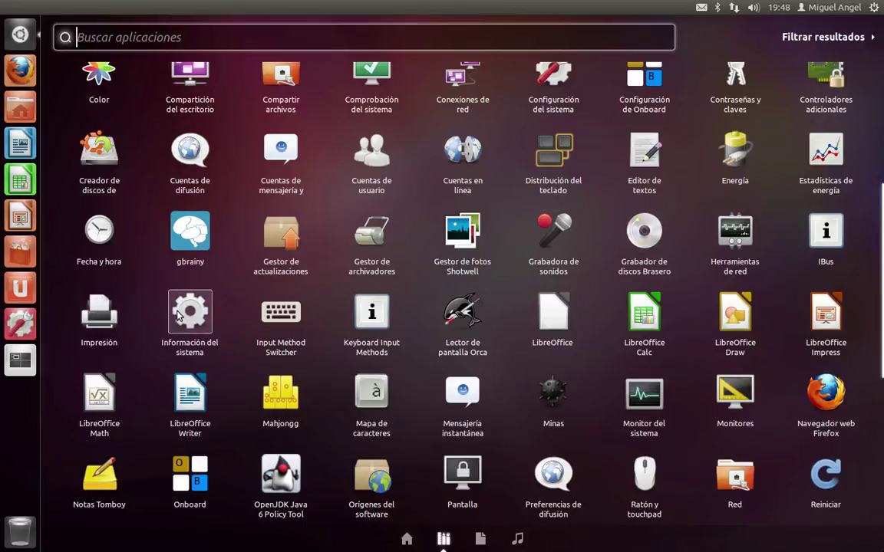
scroll(198, 314, "down", 3)
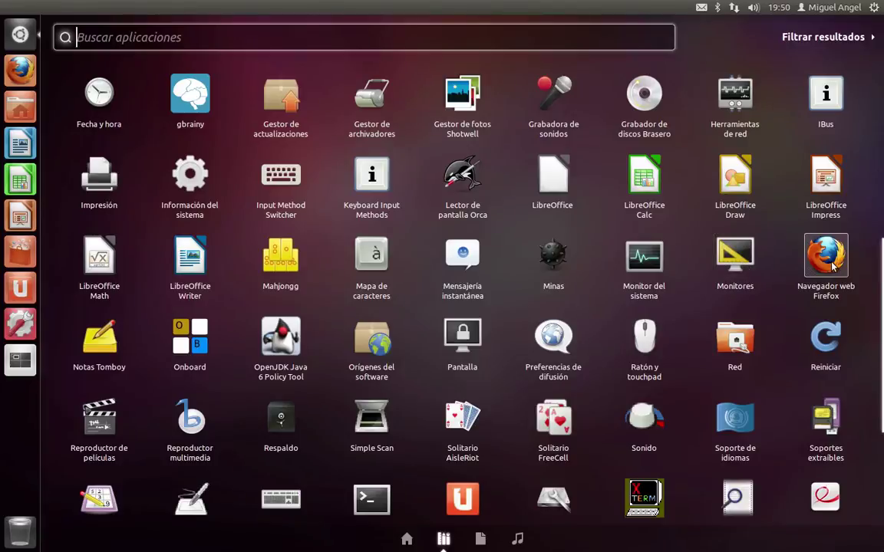
scroll(798, 276, "down", 5)
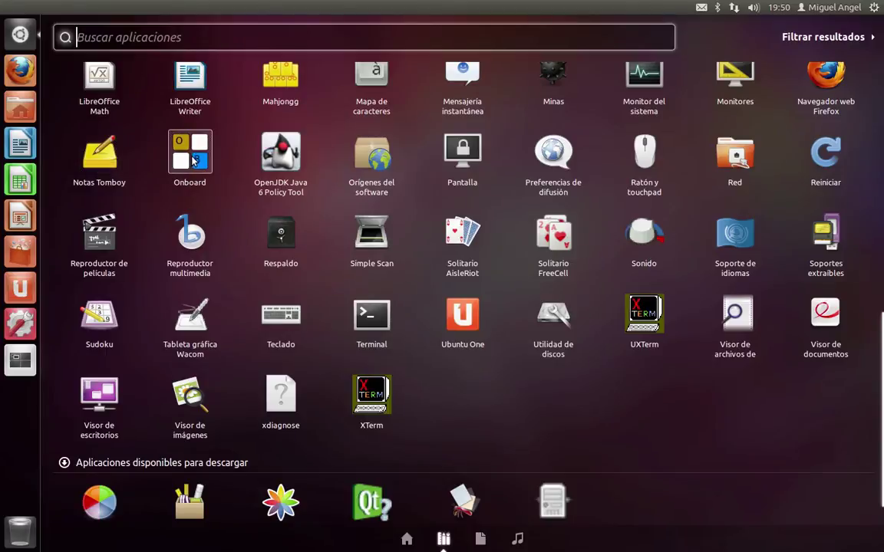
scroll(221, 163, "up", 5)
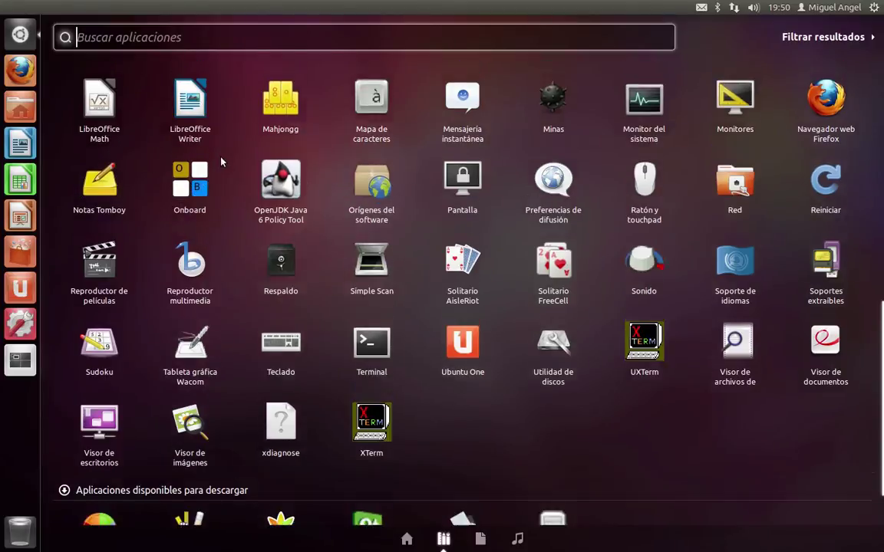
scroll(221, 161, "up", 1)
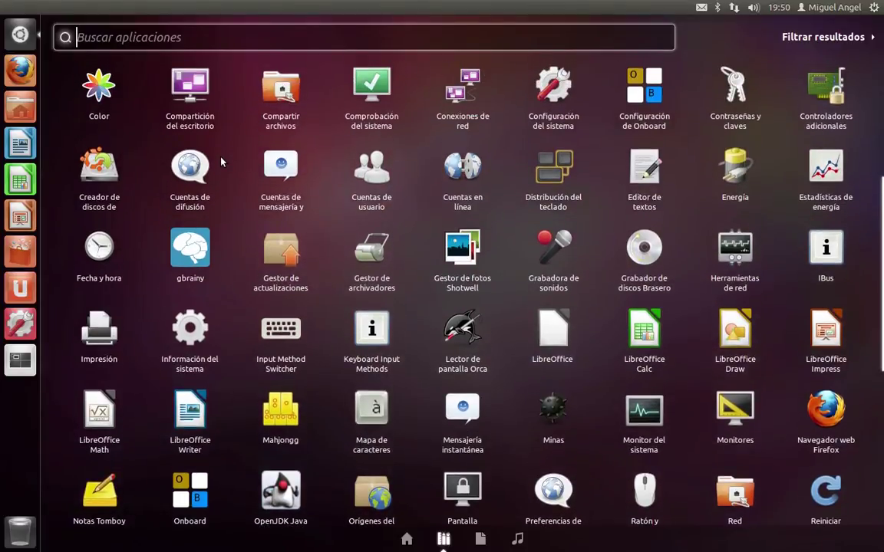
- Add the Terminal application from the installed list to the launcher, below the system settings icon
scroll(221, 161, "down", 6)
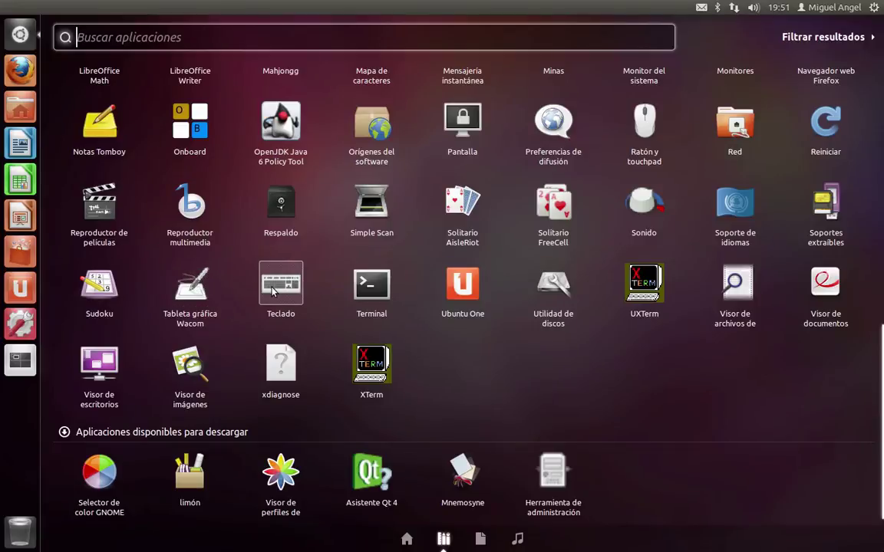
left_click(373, 288)
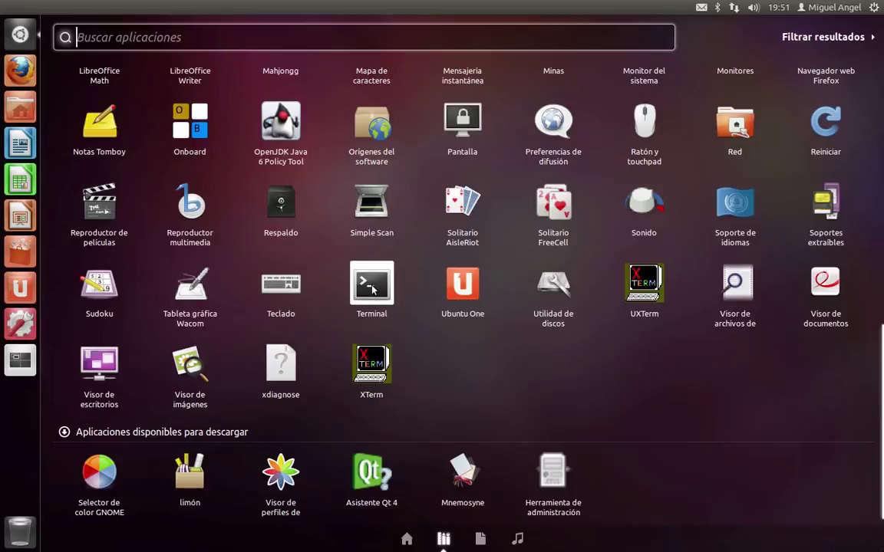
left_click_drag(373, 289, 25, 341)
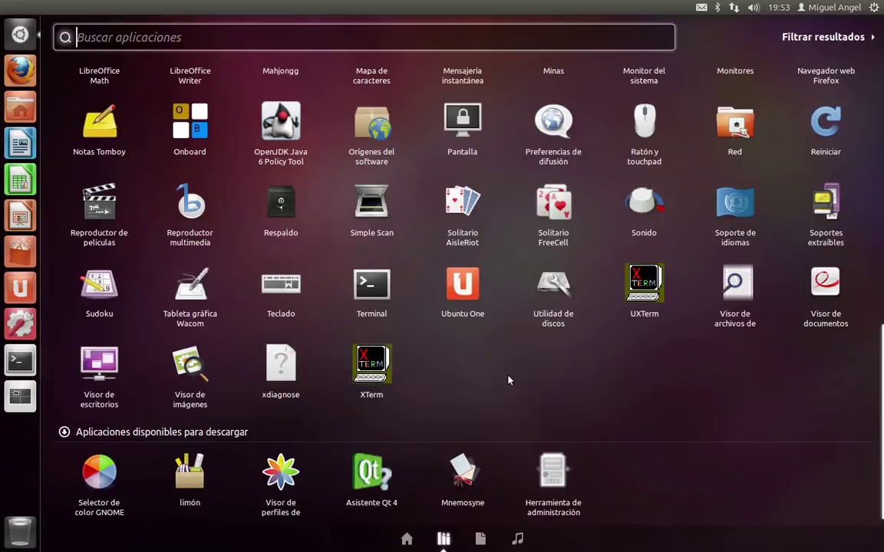
- Search the applications lens for "centro" and dismiss the Dash
scroll(508, 380, "up", 2)
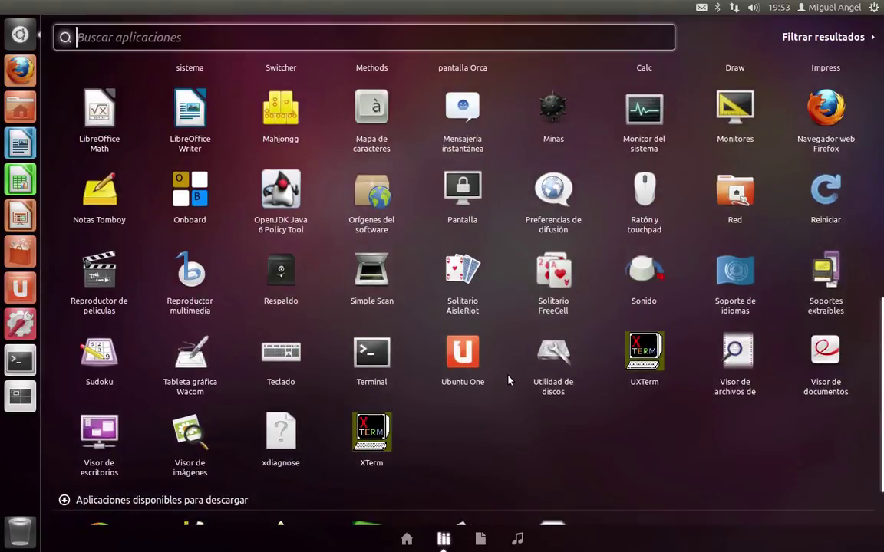
scroll(508, 380, "up", 8)
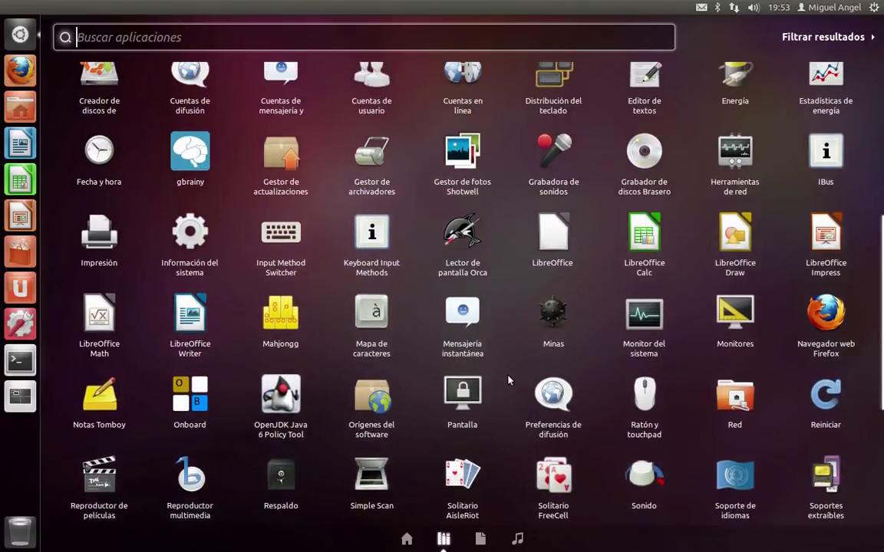
scroll(508, 380, "up", 7)
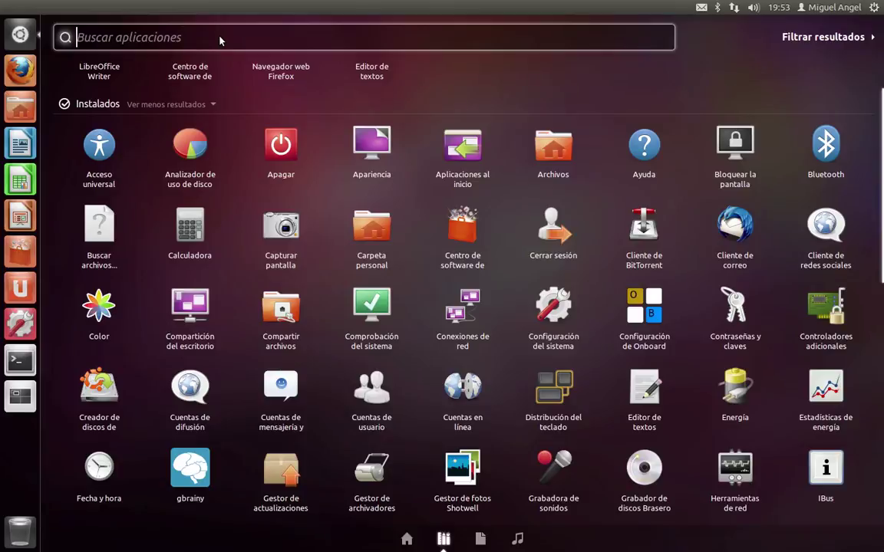
type("ce")
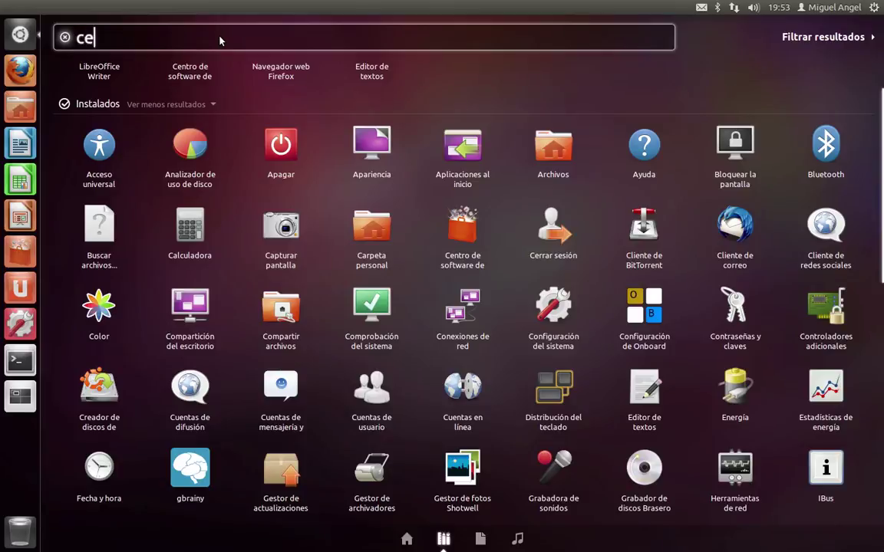
type("ntro")
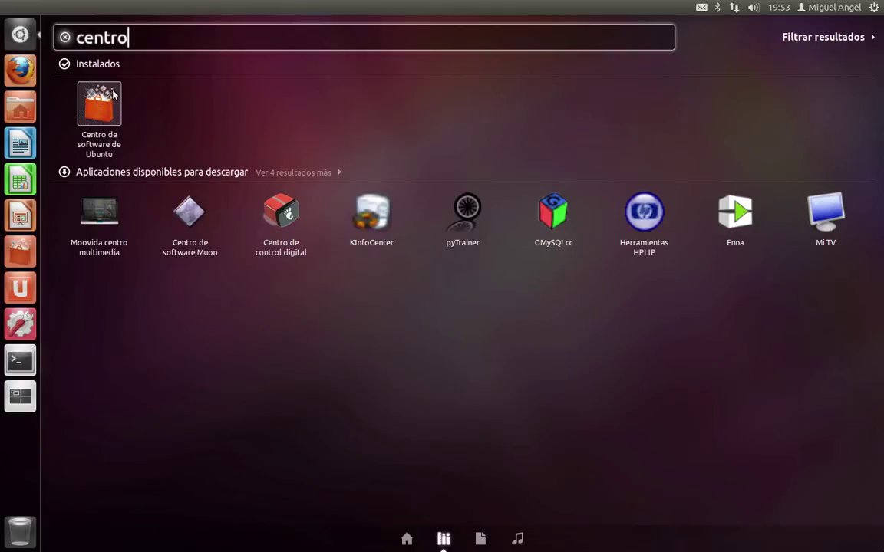
left_click(20, 35)
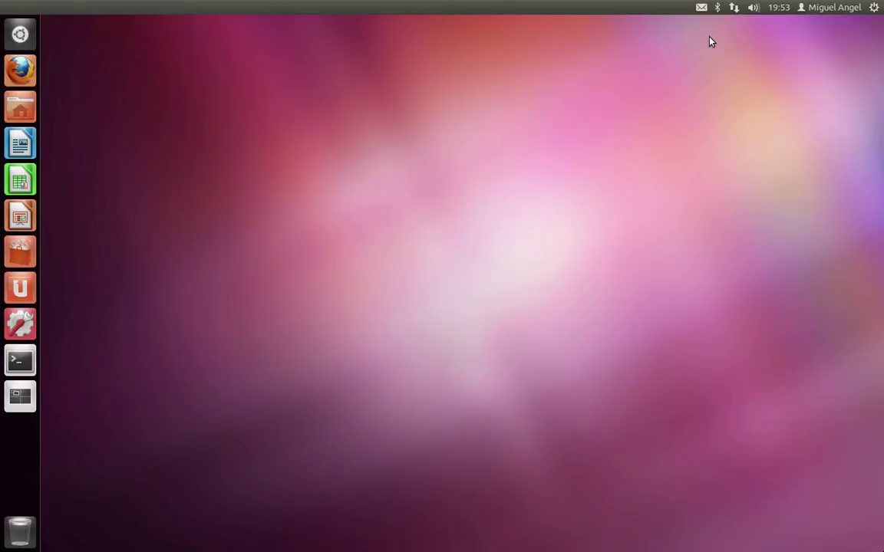
- Open the Empathy chat client through Charla in the messaging indicator and move its contact list window
left_click(704, 12)
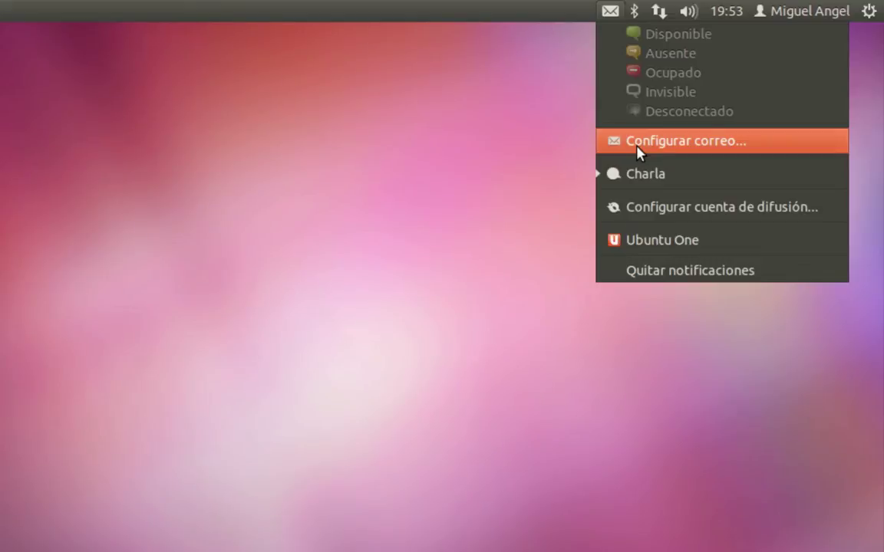
left_click(686, 178)
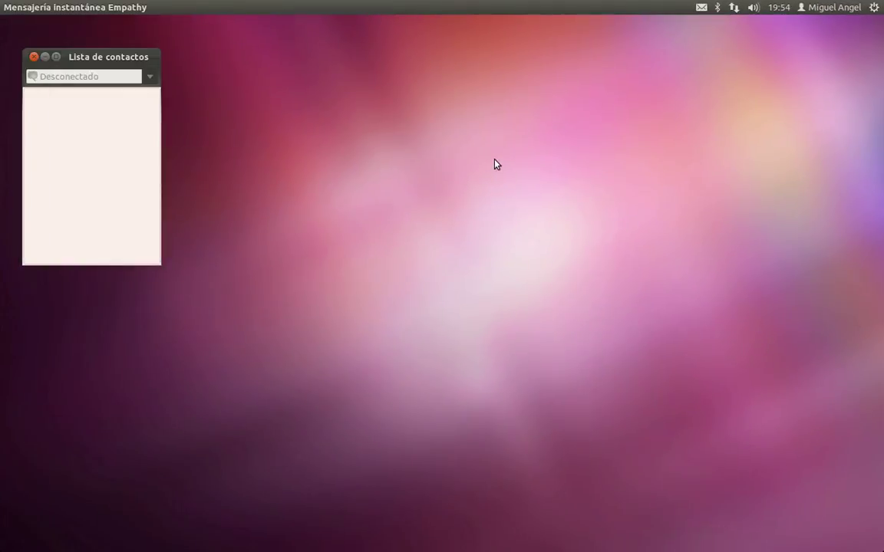
left_click_drag(81, 51, 245, 77)
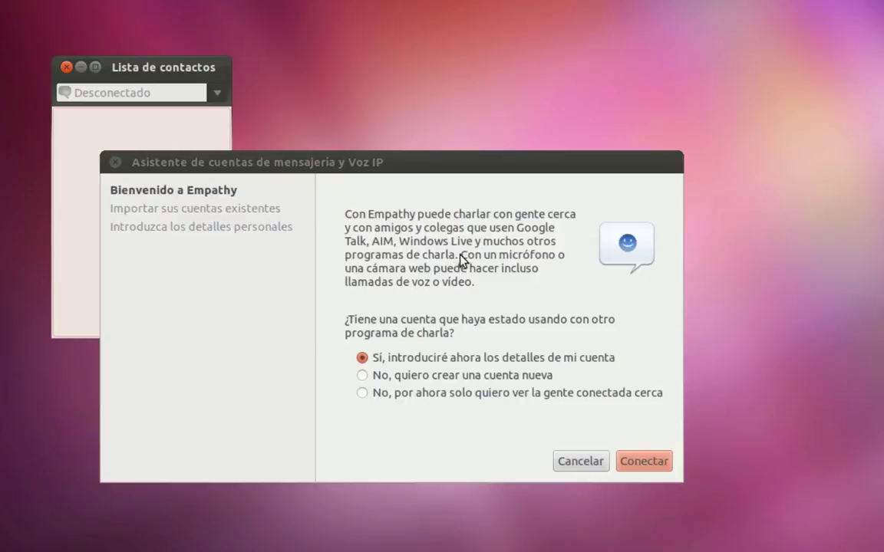
- Move the messaging and VoIP accounts assistant beside the contact list and close the assistant
left_click_drag(528, 169, 678, 67)
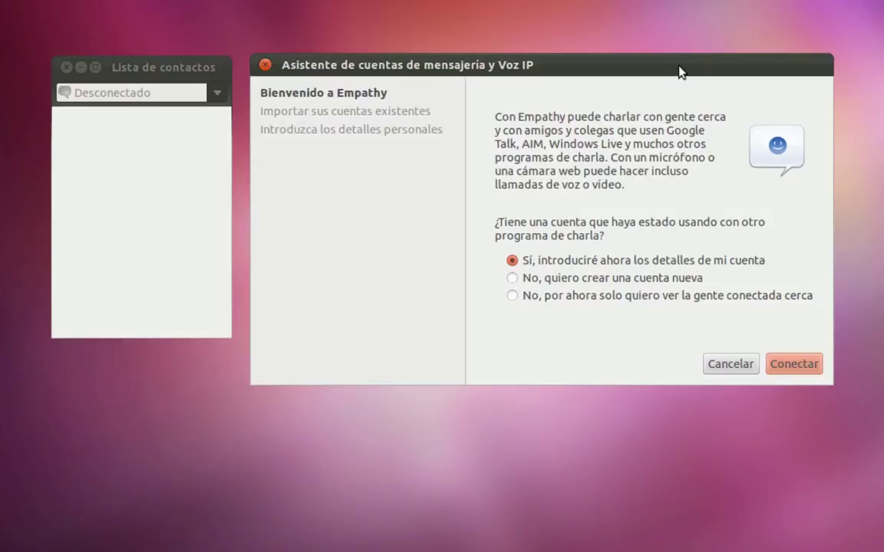
left_click(265, 66)
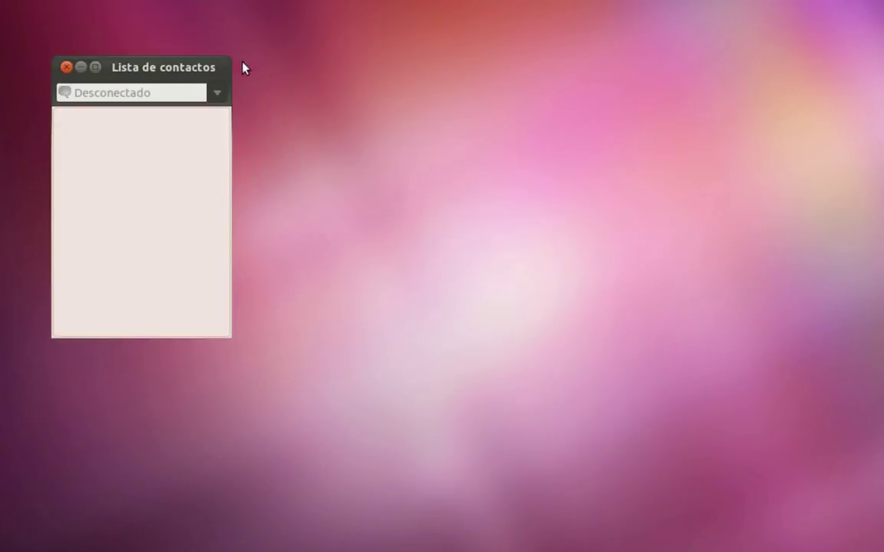
- Close the contact list window and look through the messaging and Bluetooth indicators
left_click(66, 67)
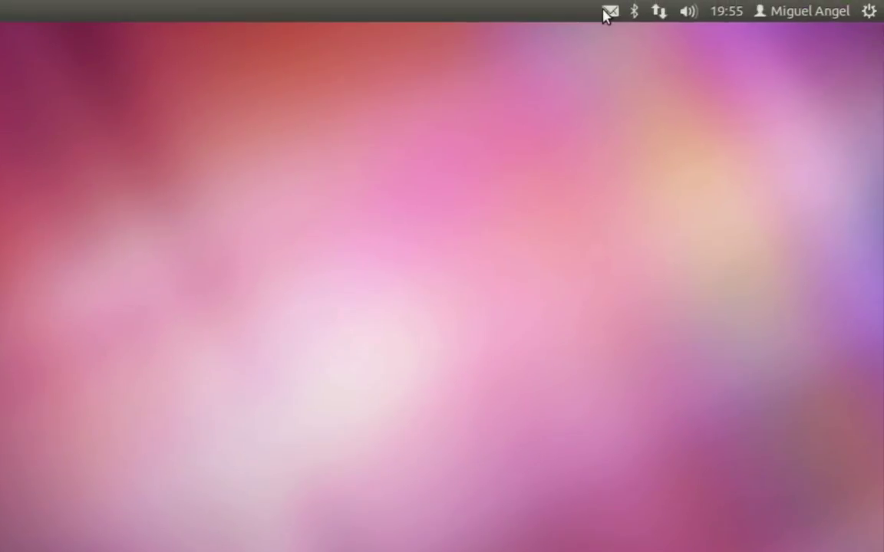
left_click(607, 13)
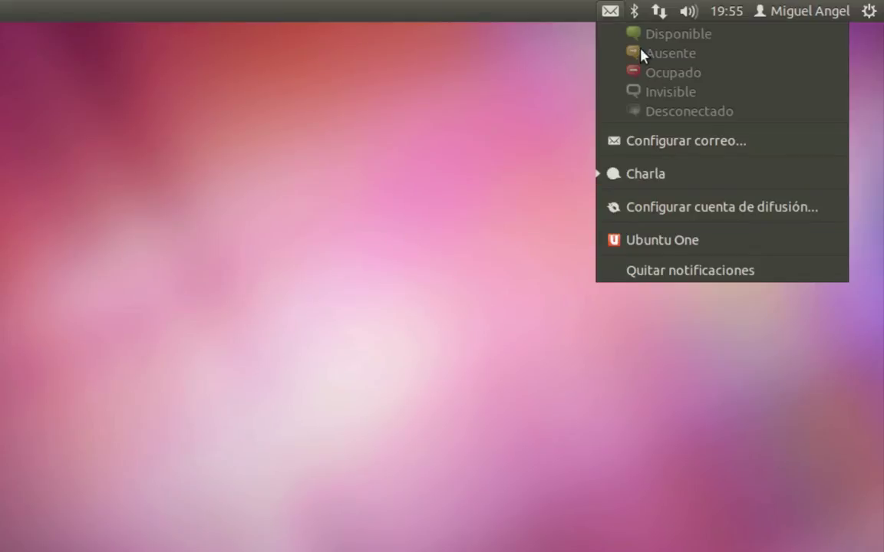
mouse_move(634, 17)
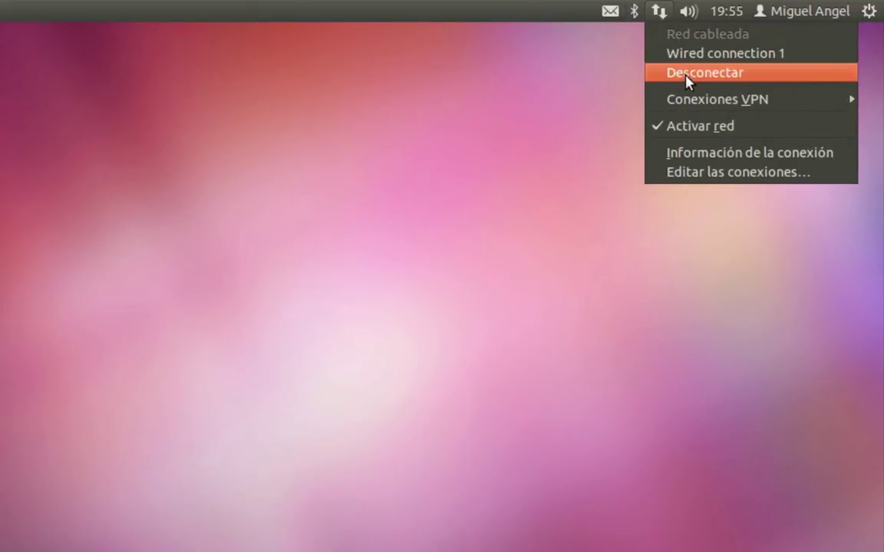
- Check the network indicator's VPN options, view the active wired connection's information and close its window
mouse_move(695, 108)
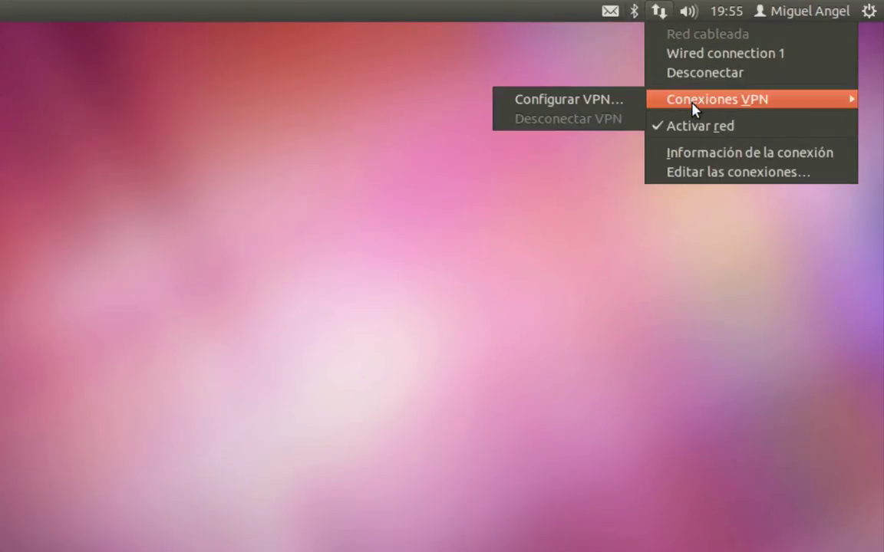
left_click(702, 153)
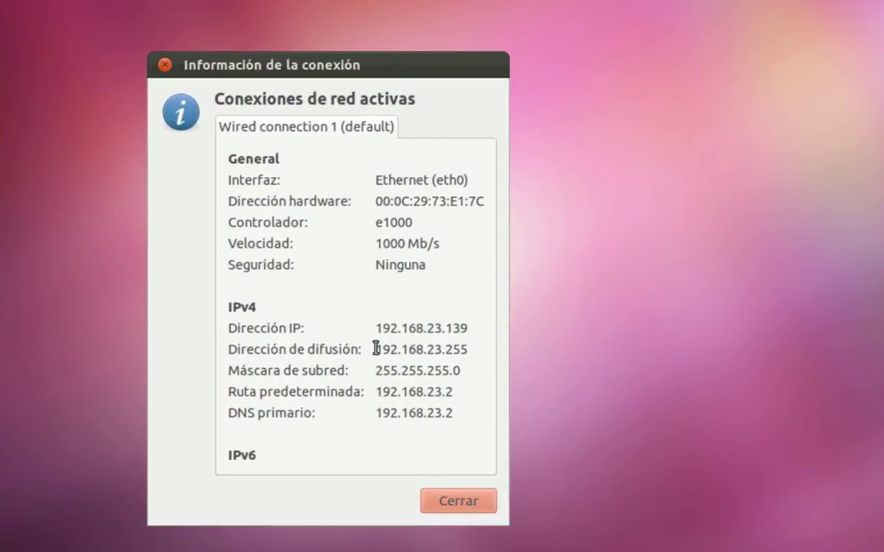
left_click(164, 68)
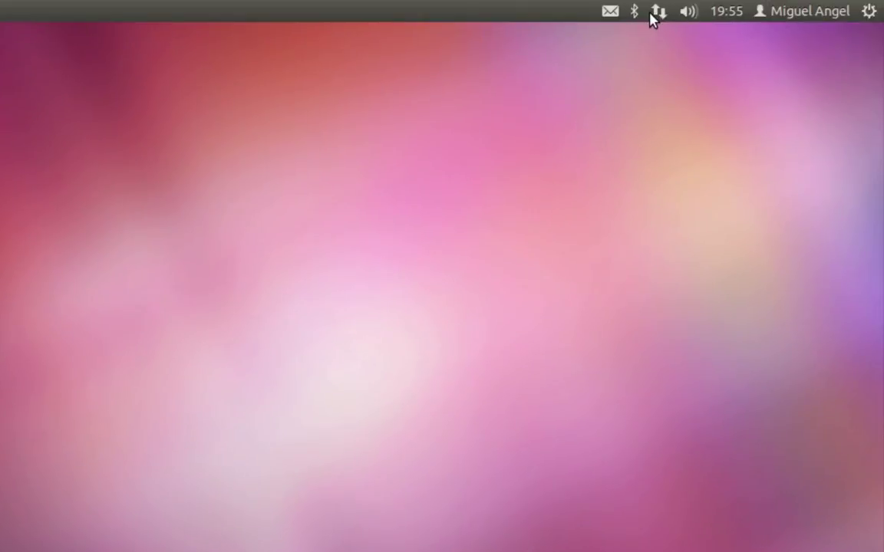
- Look through the network, sound, date and time, and user account indicator menus
left_click(656, 13)
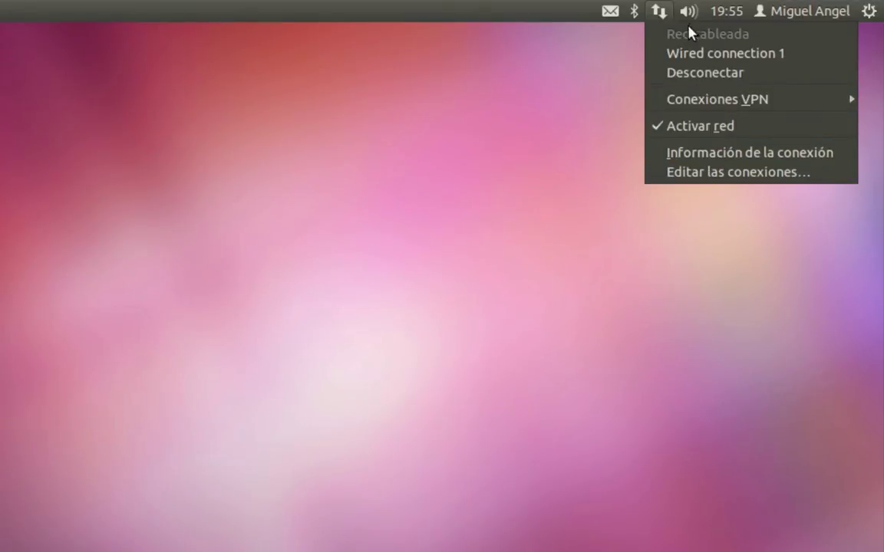
mouse_move(690, 13)
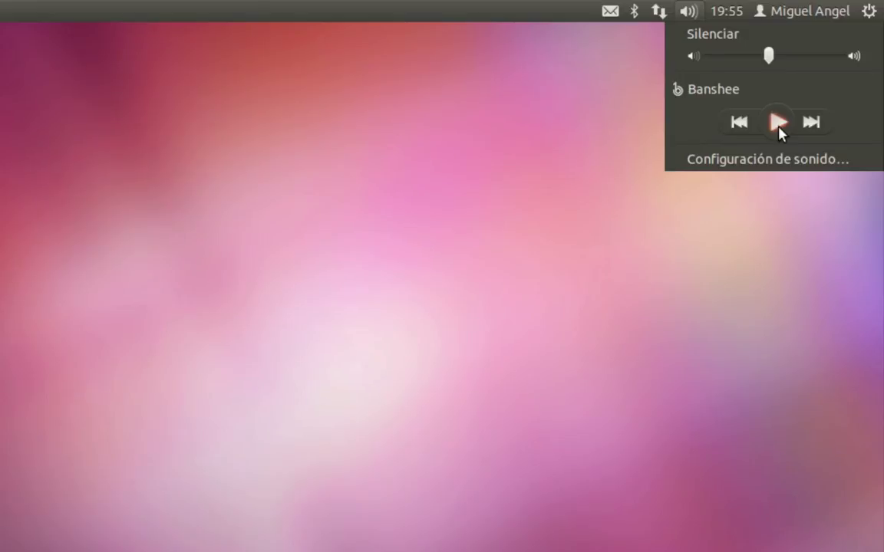
left_click(725, 9)
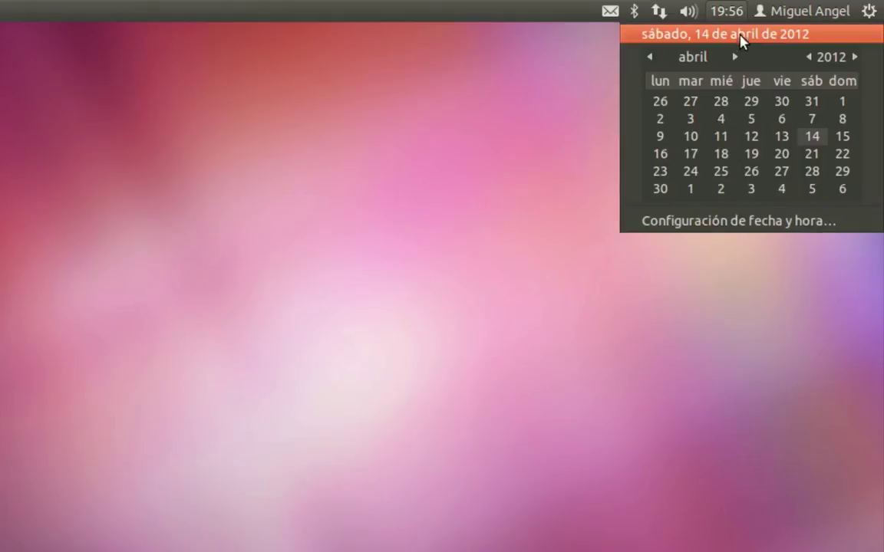
mouse_move(757, 15)
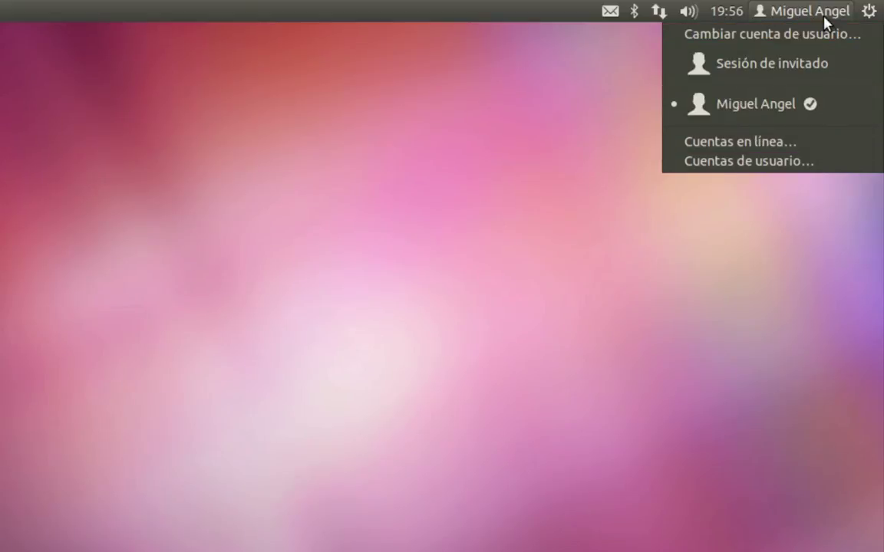
- Open Configuración del sistema from the session indicator, move its window higher to view all categories, and close it
mouse_move(863, 13)
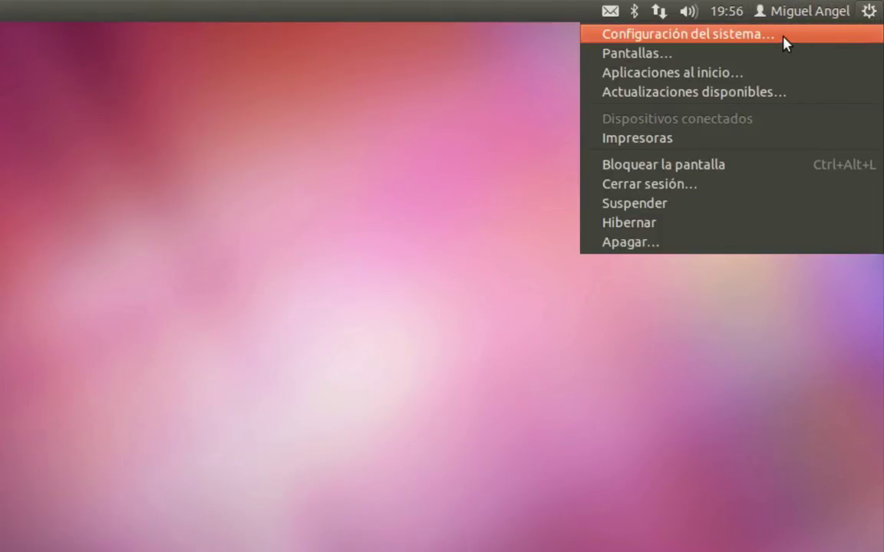
left_click(785, 43)
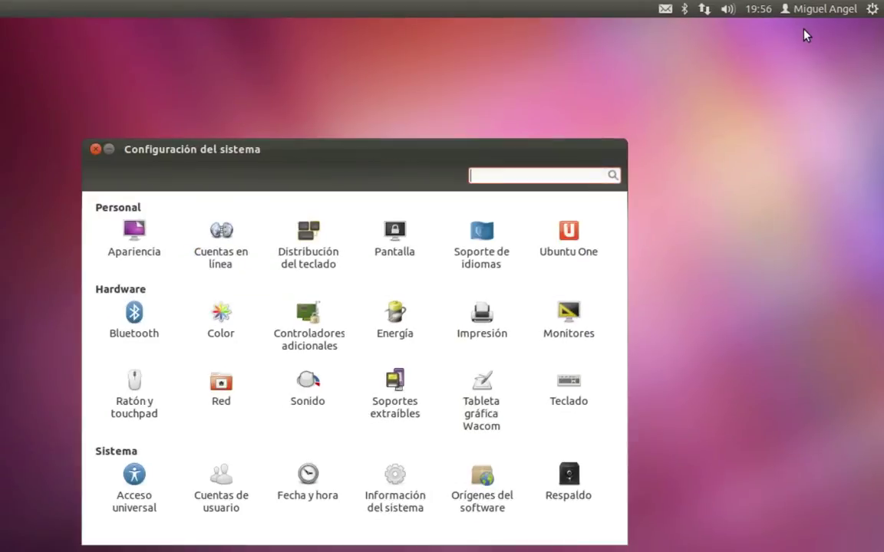
left_click_drag(388, 147, 409, 97)
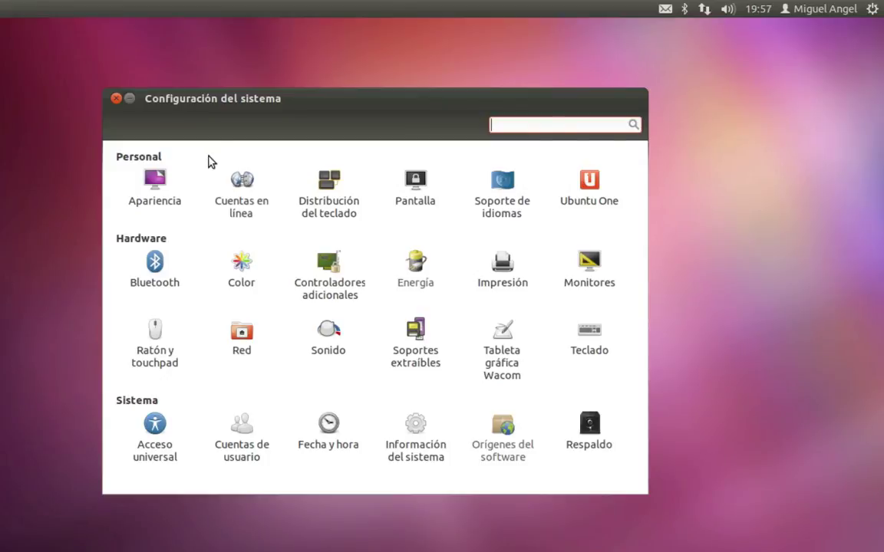
left_click(116, 100)
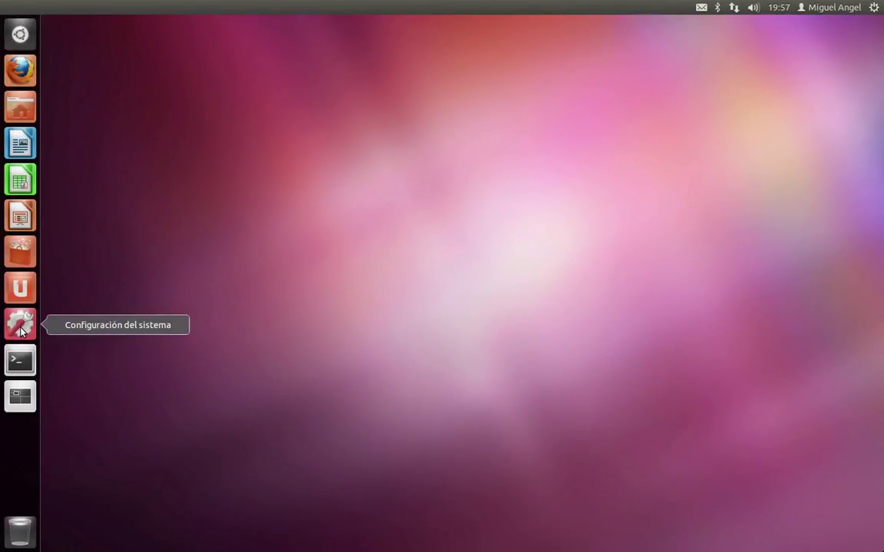
- Open the update manager through Actualizaciones disponibles in the session indicator and move its window higher on the desktop
left_click(877, 9)
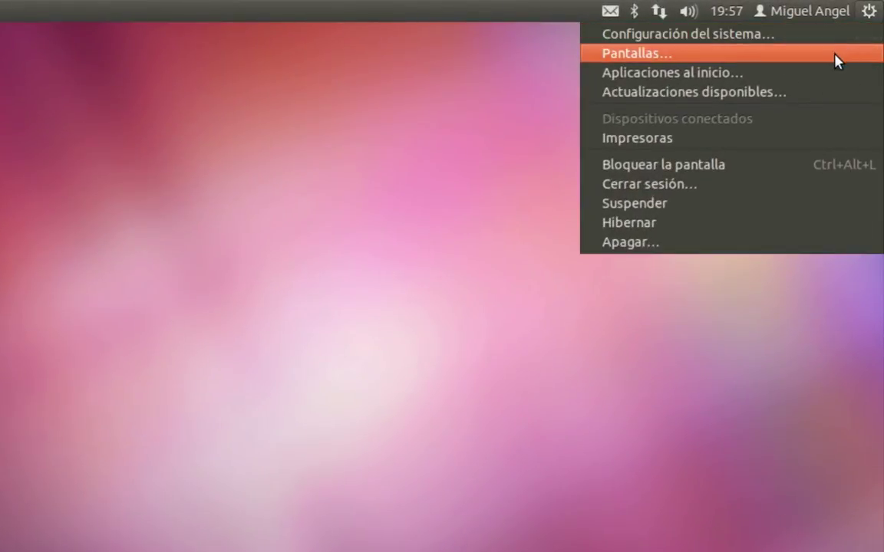
left_click(841, 94)
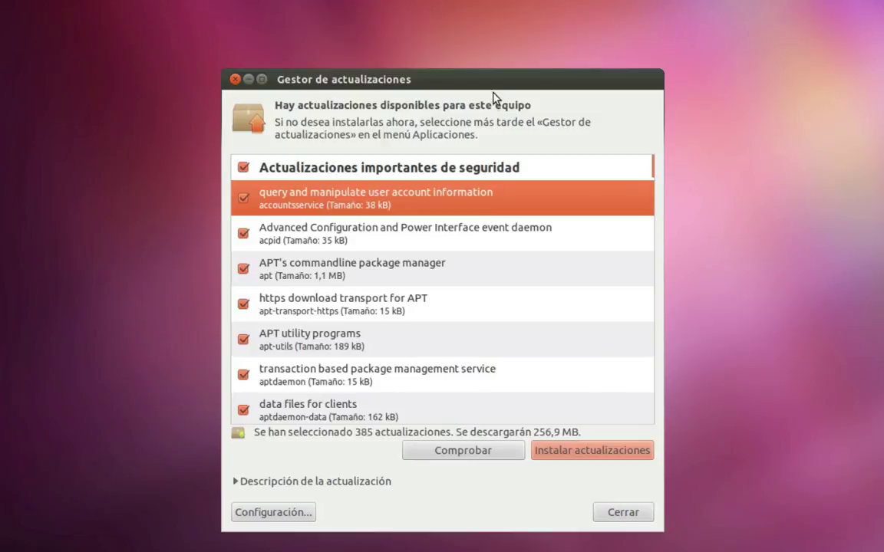
left_click_drag(494, 89, 496, 31)
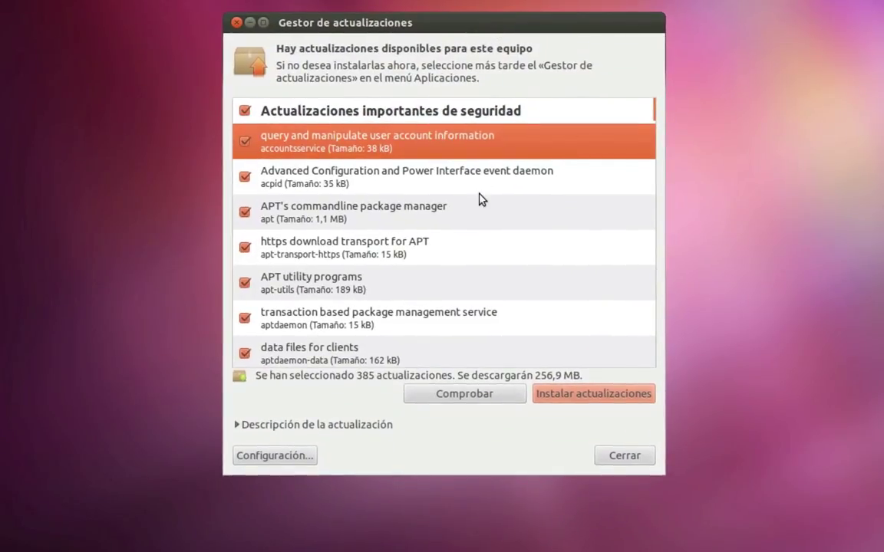
- Look through the list of important security updates in the update manager and close its window
scroll(479, 199, "down", 2)
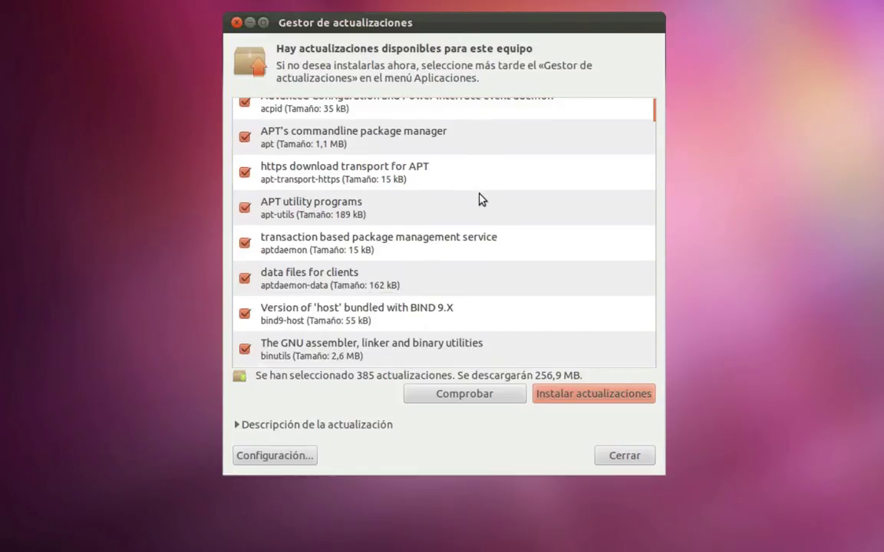
scroll(478, 200, "down", 1)
scroll(481, 199, "down", 1)
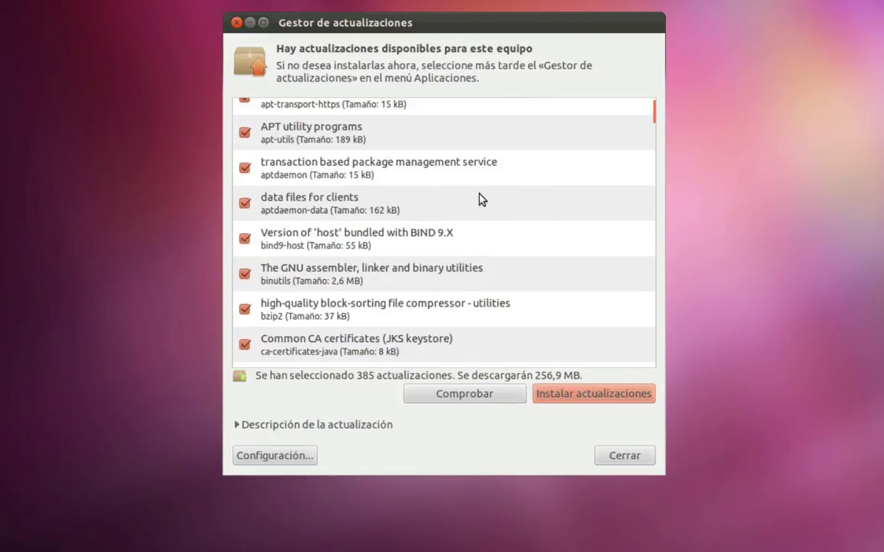
scroll(478, 199, "down", 2)
scroll(482, 199, "down", 1)
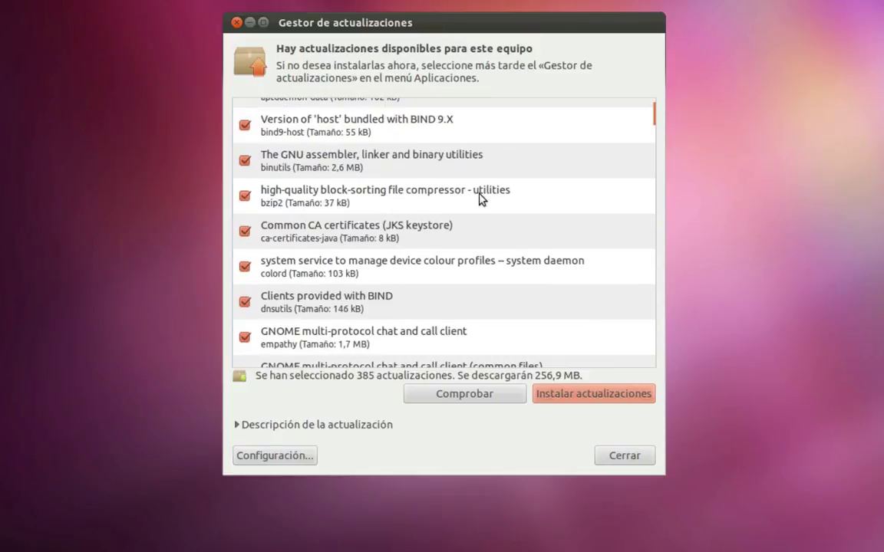
scroll(481, 199, "down", 5)
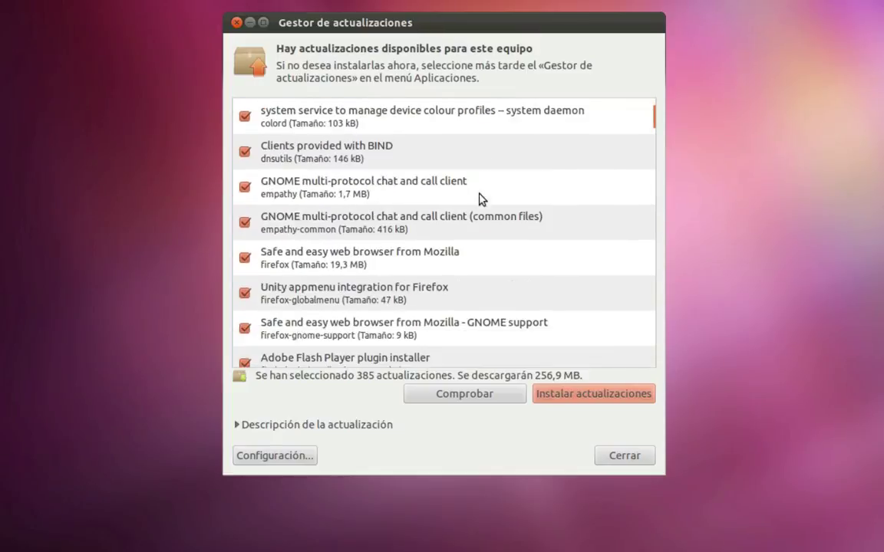
scroll(478, 200, "down", 2)
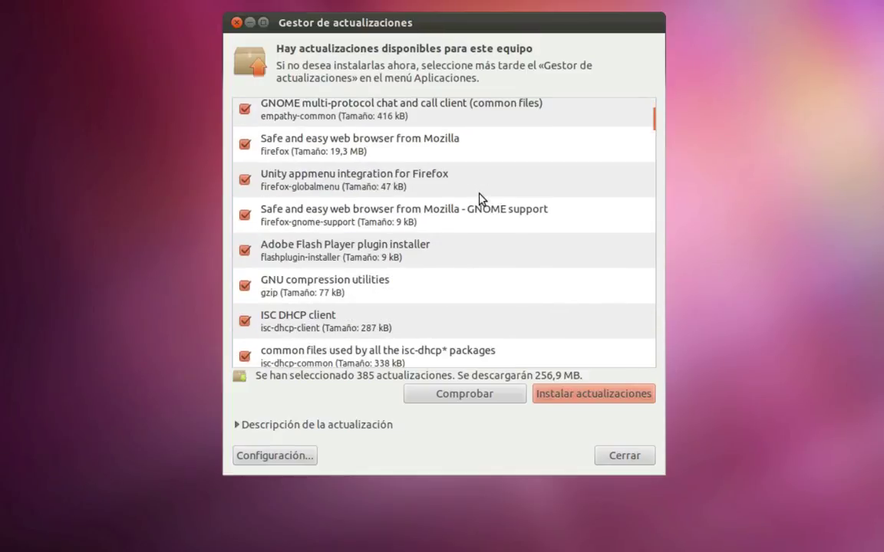
scroll(482, 200, "down", 2)
scroll(480, 198, "down", 2)
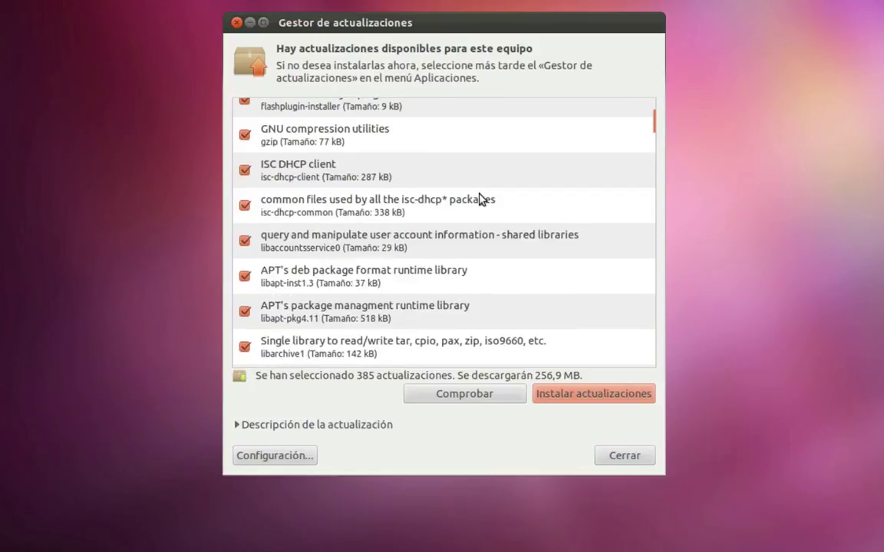
scroll(482, 199, "down", 1)
scroll(482, 199, "down", 2)
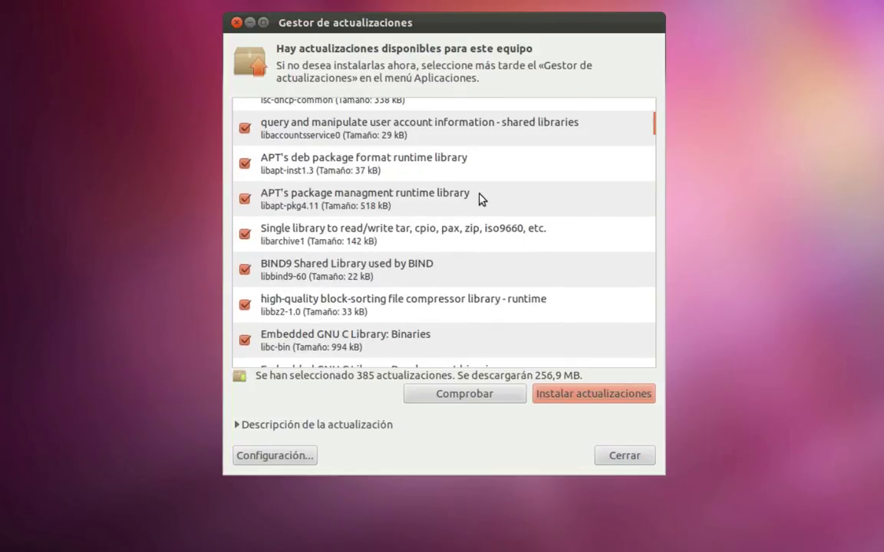
scroll(482, 200, "down", 1)
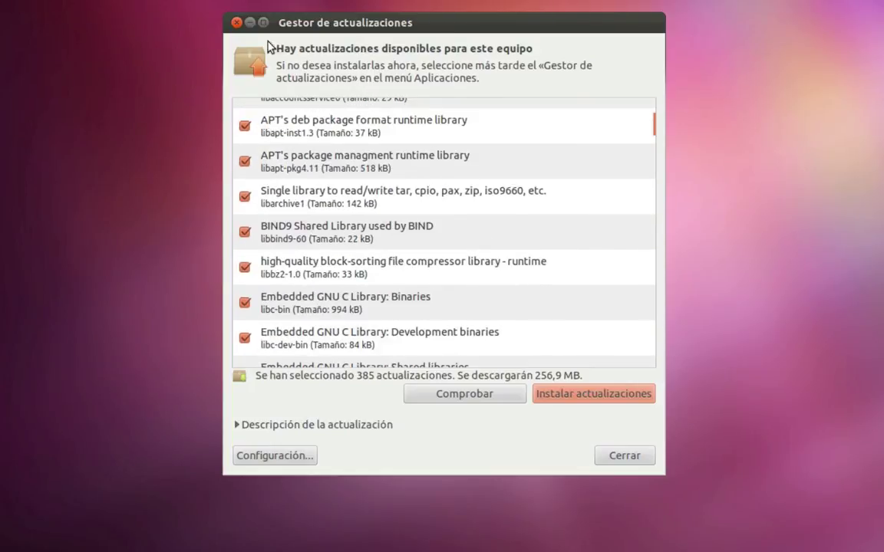
left_click(236, 24)
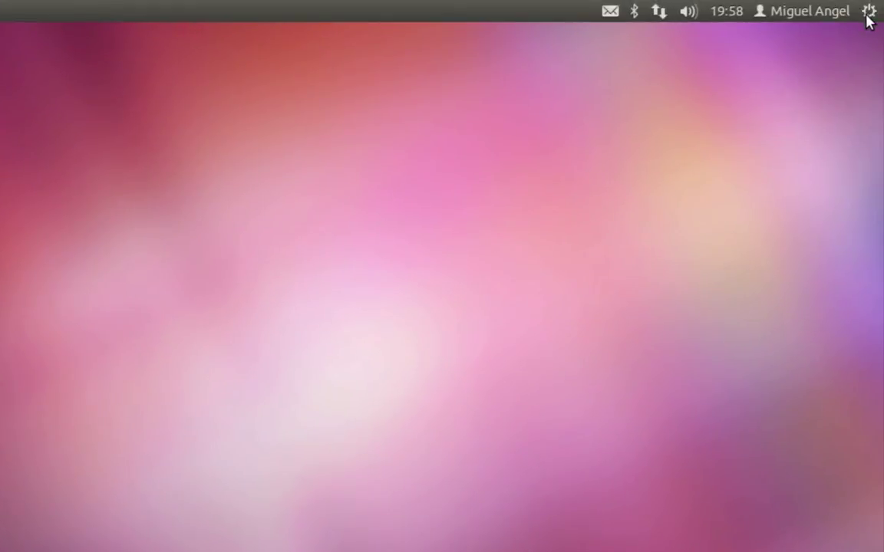
- Review the session indicator's lock, log out, suspend, hibernate and shut down options and dismiss the menu
left_click(866, 13)
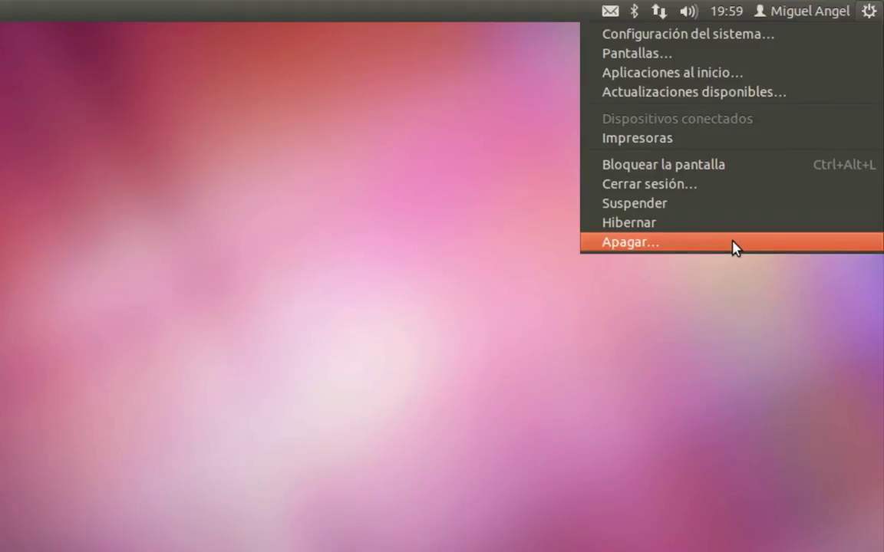
left_click(436, 218)
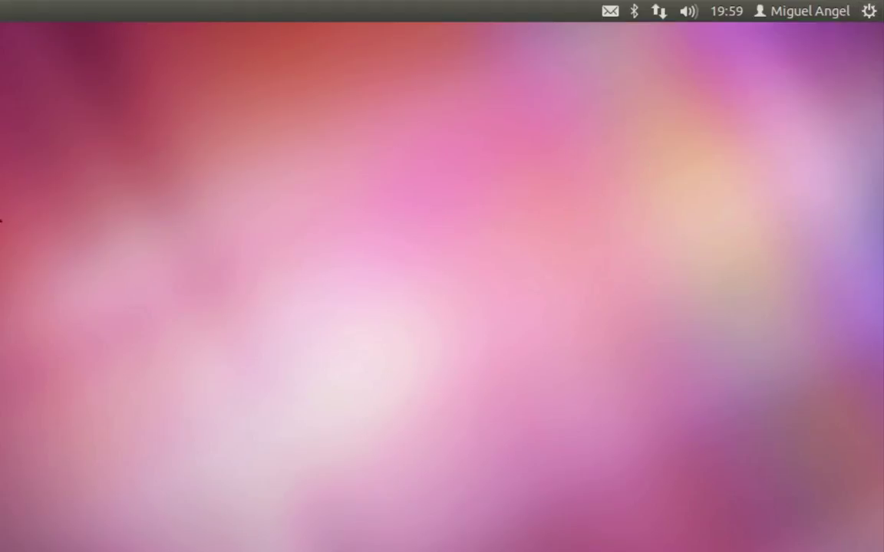